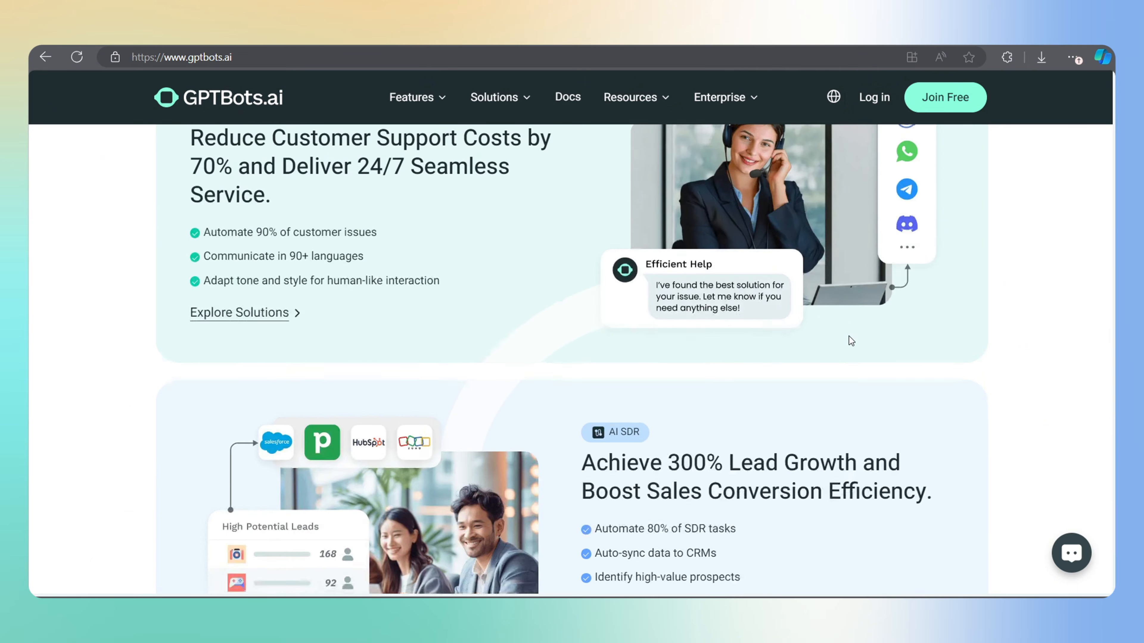
Send 'i need a sunglass' to TrendX on WhatsApp, then publish the agent as V1.0.0
type("i need a sunglass")
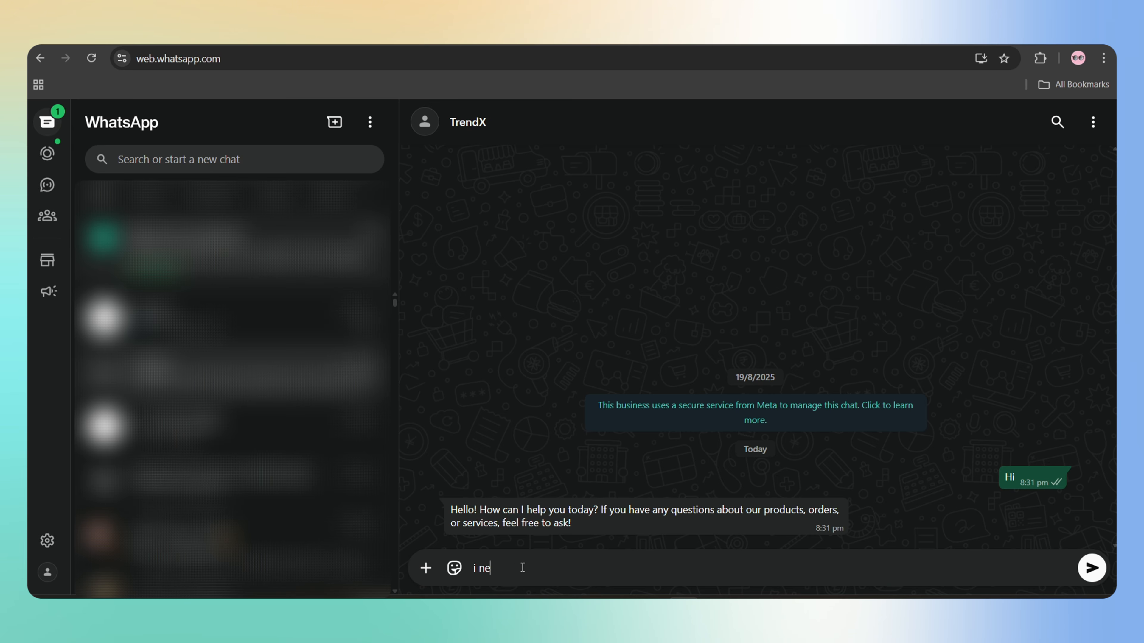
key("Return")
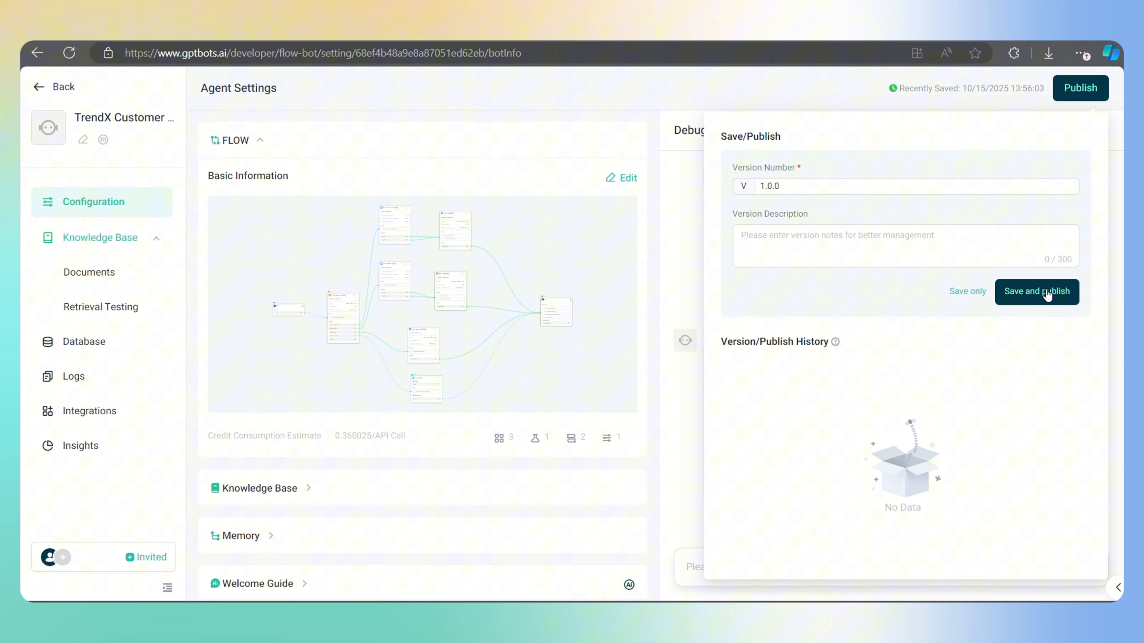
left_click(1044, 291)
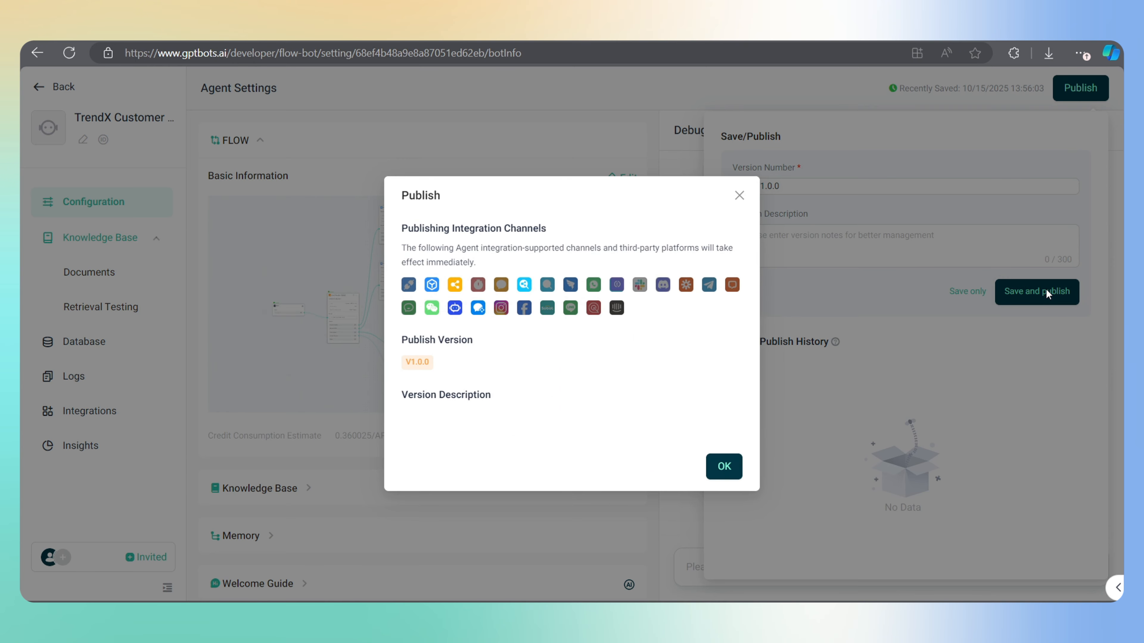
left_click(724, 466)
left_click(570, 422)
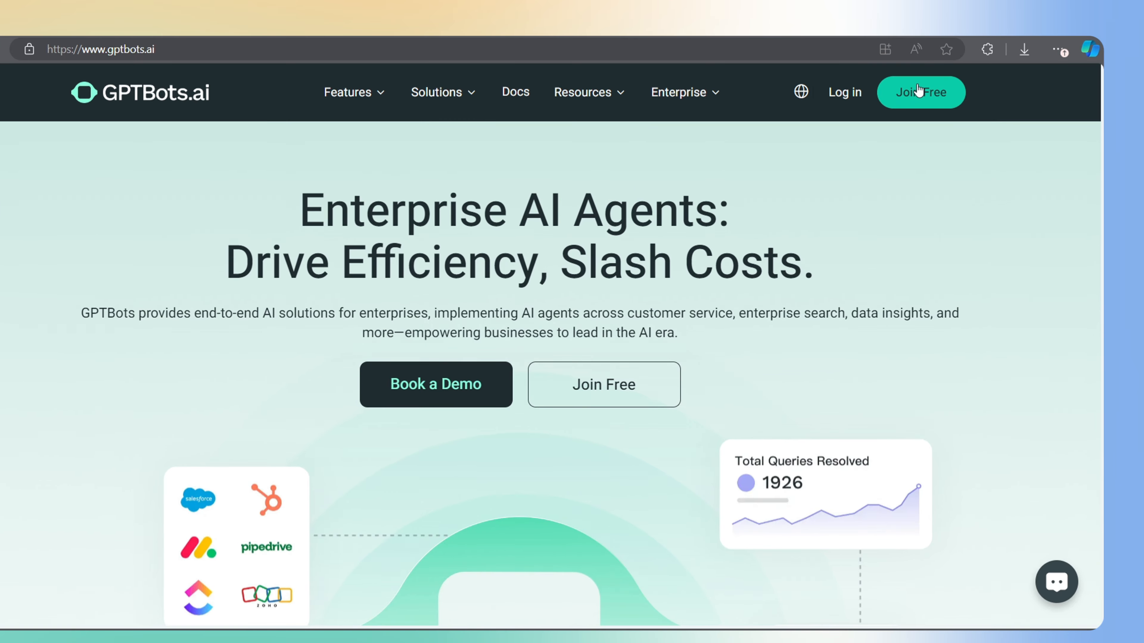
Log in to GPTBots with the saved credentials to reach the Agents list
left_click(917, 85)
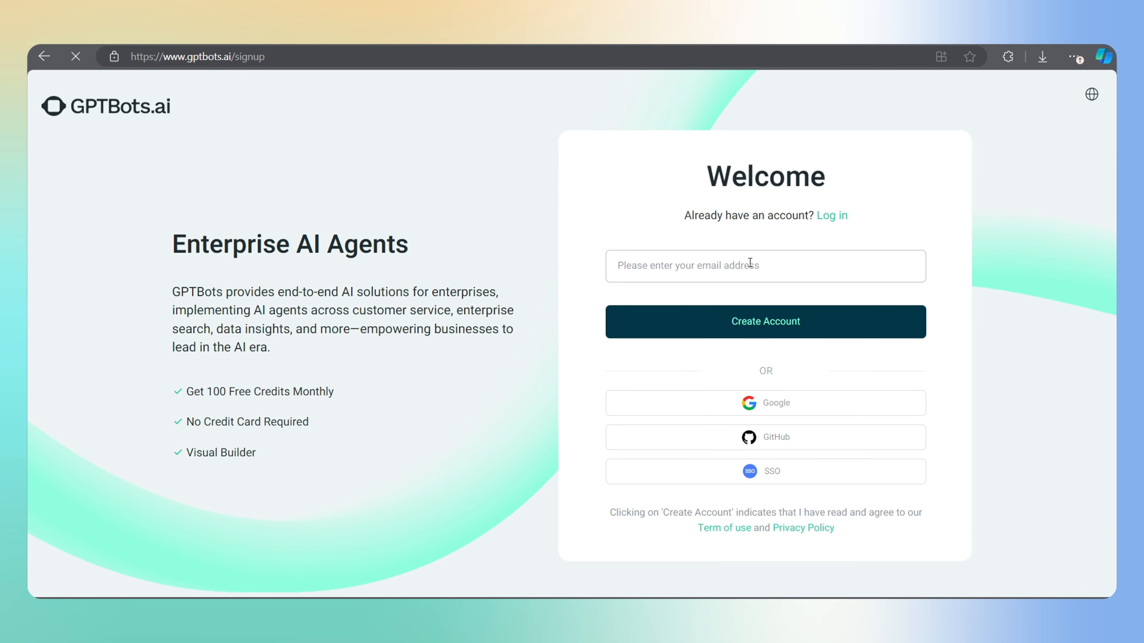
left_click(831, 217)
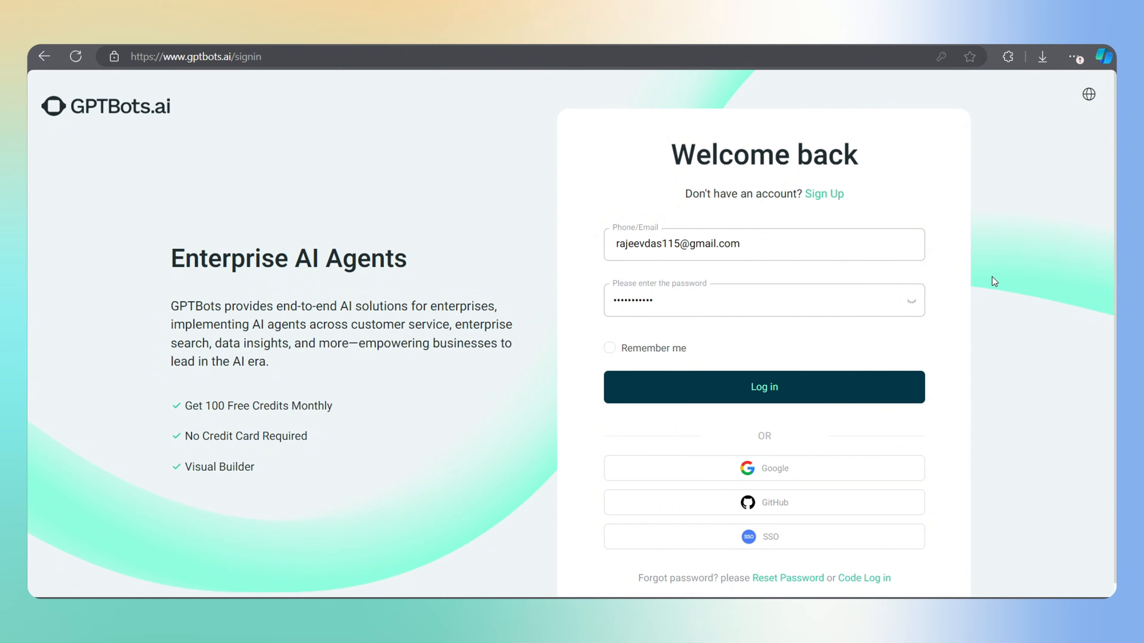
left_click(764, 391)
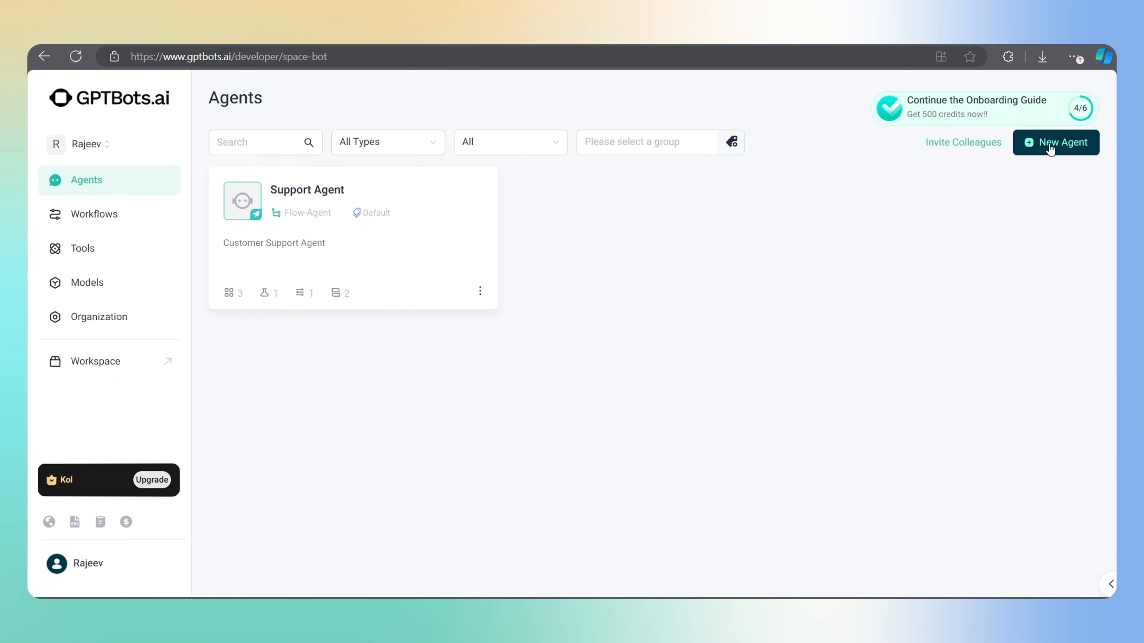
Look through the customer service and lead generation templates, then start a blank Flow-Agent
left_click(1047, 144)
left_click(518, 315)
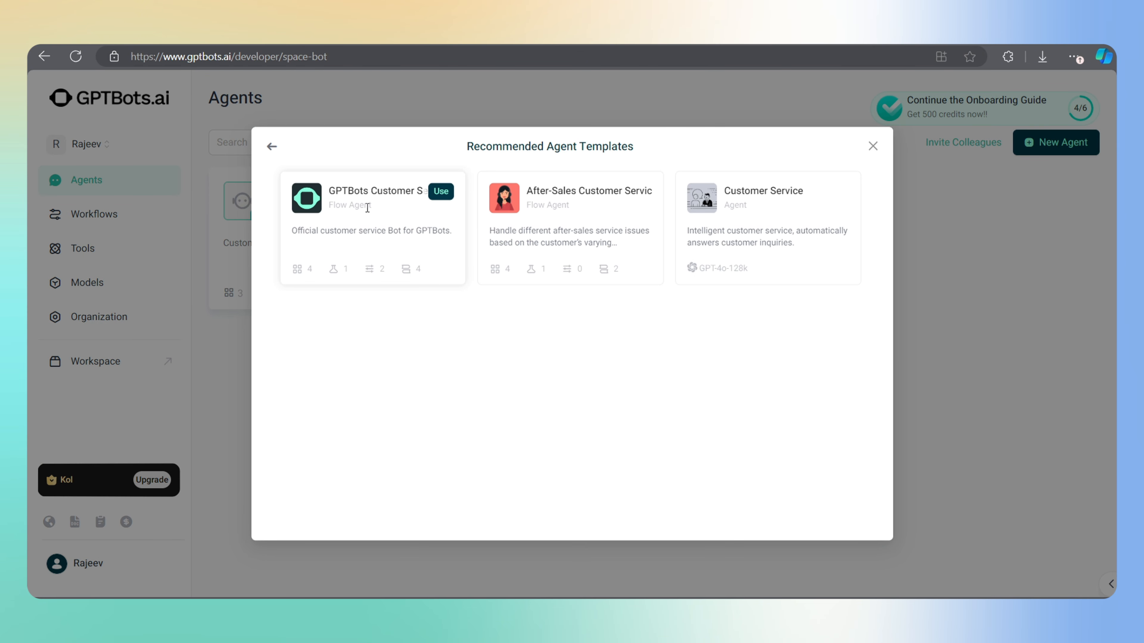
left_click(272, 146)
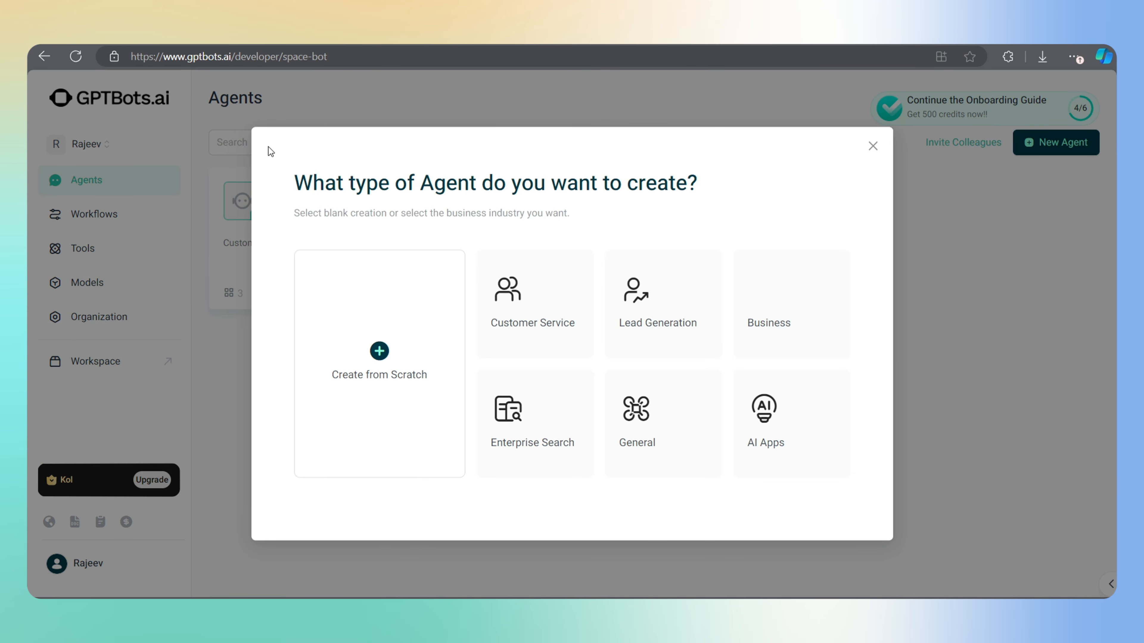
left_click(671, 309)
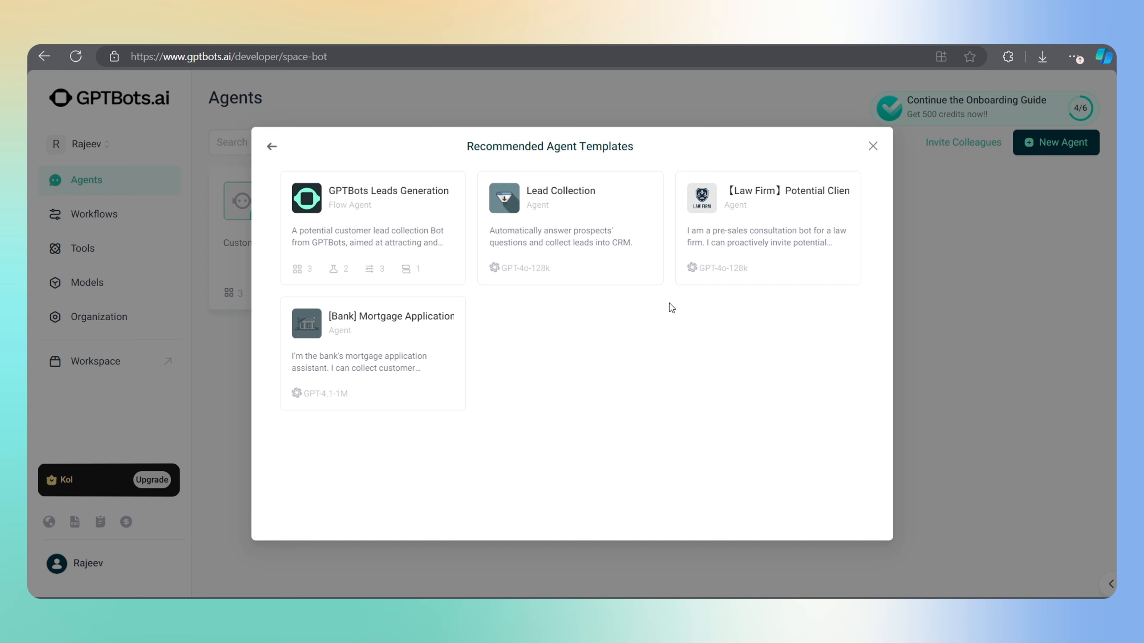
left_click(271, 148)
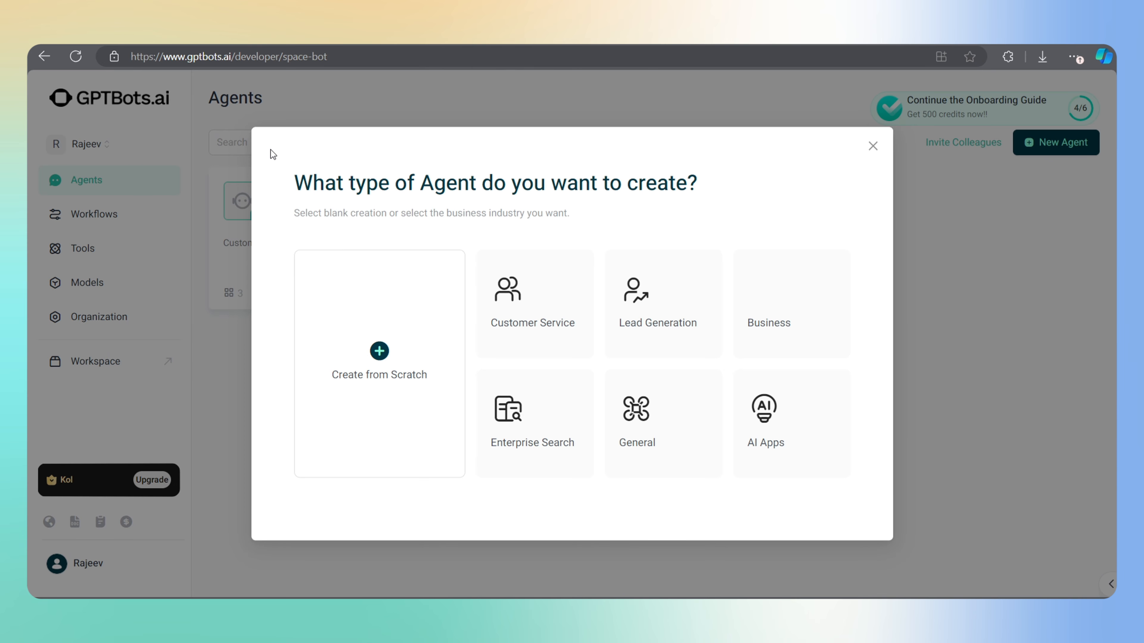
left_click(392, 378)
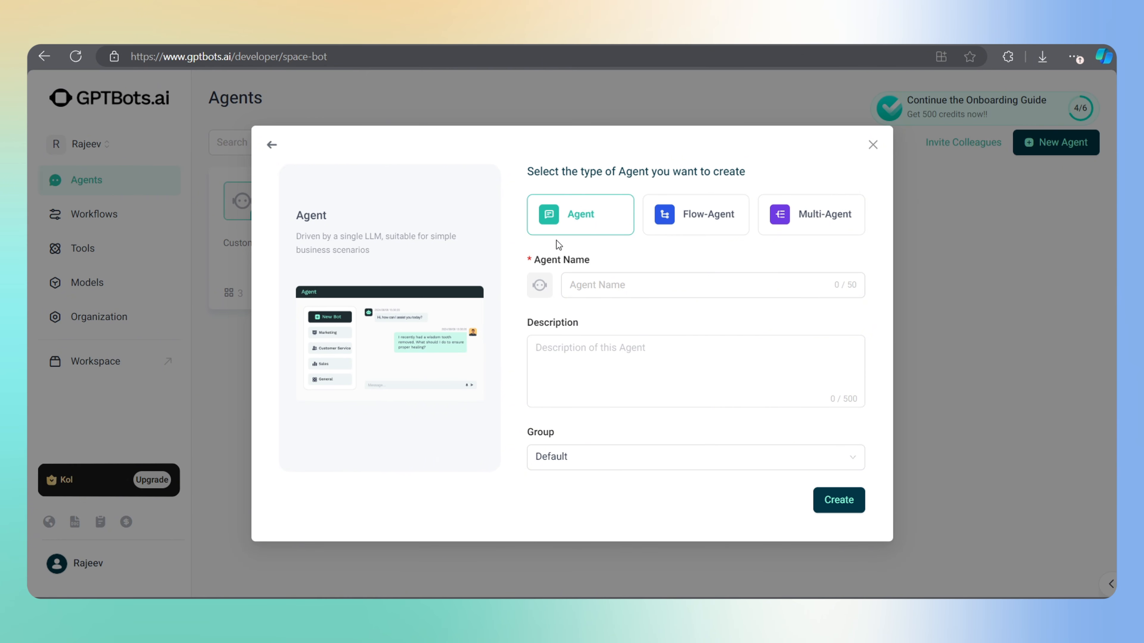
left_click(679, 223)
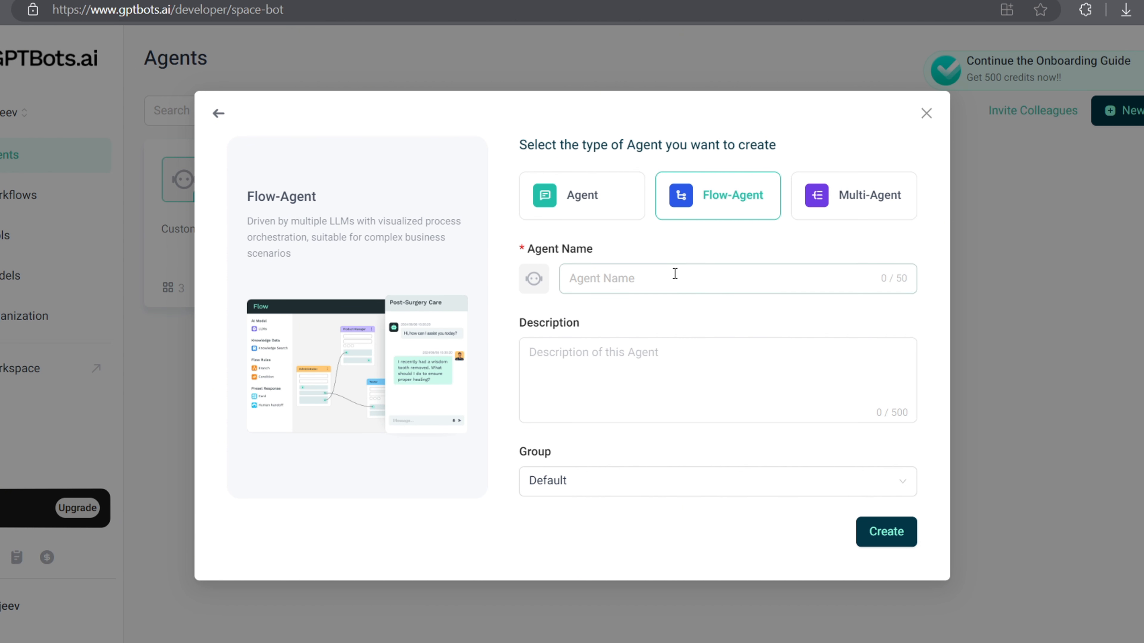
Name the agent 'TrendX Customer Support Agent', describe it as 'Official TrendX customer support', and create it
left_click(619, 283)
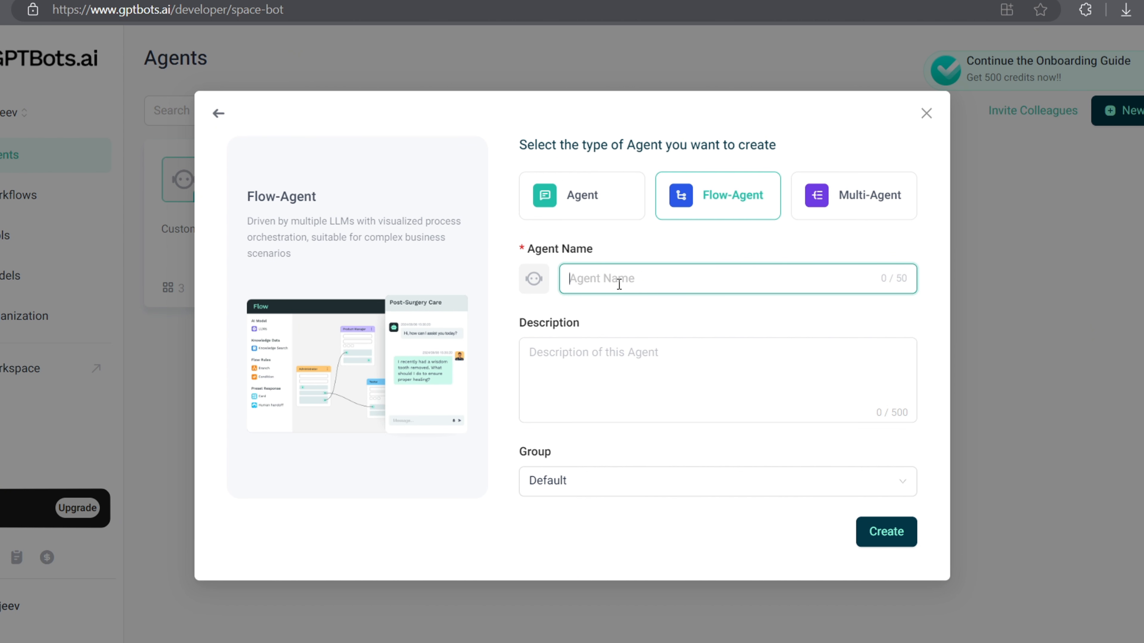
type("TrendX Customer Support Agent")
left_click(634, 346)
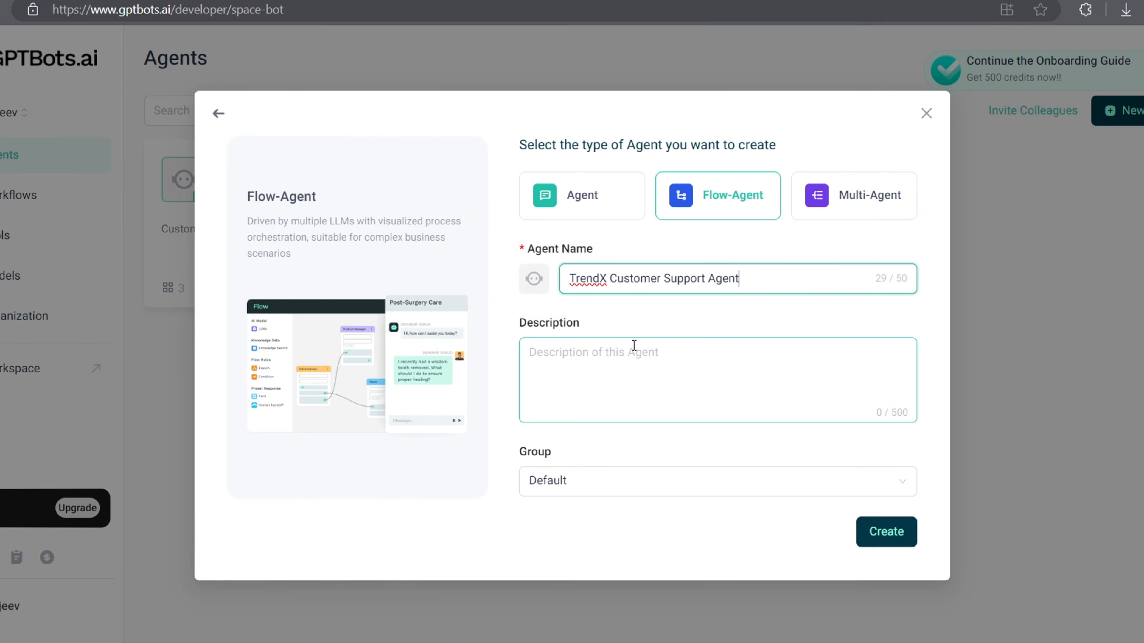
type("Official TrendX customer support agent")
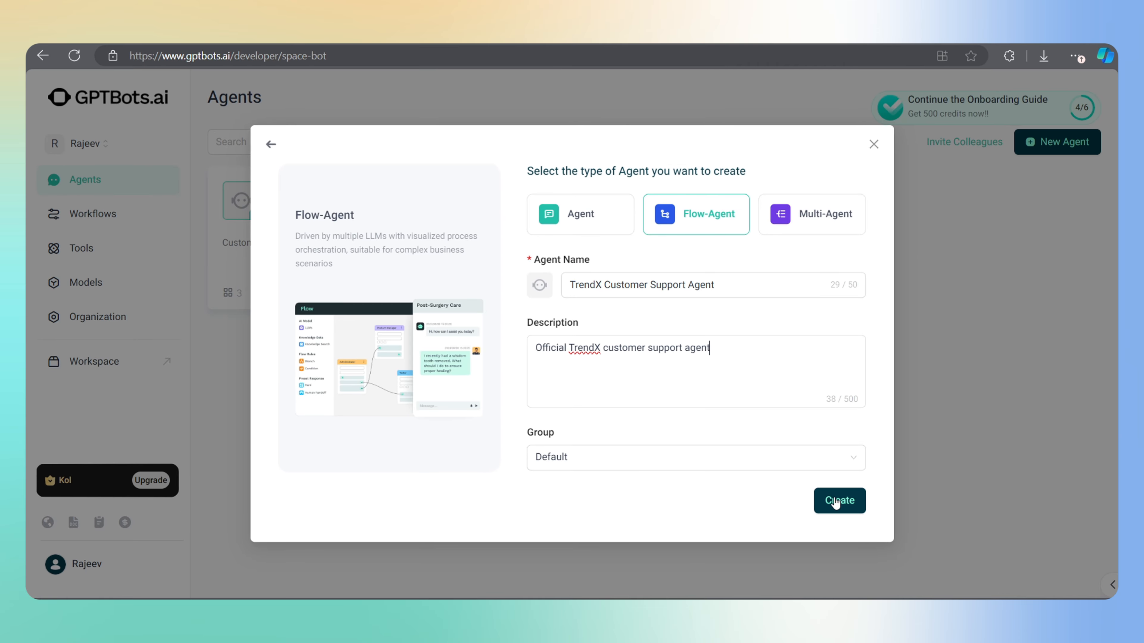
left_click(884, 532)
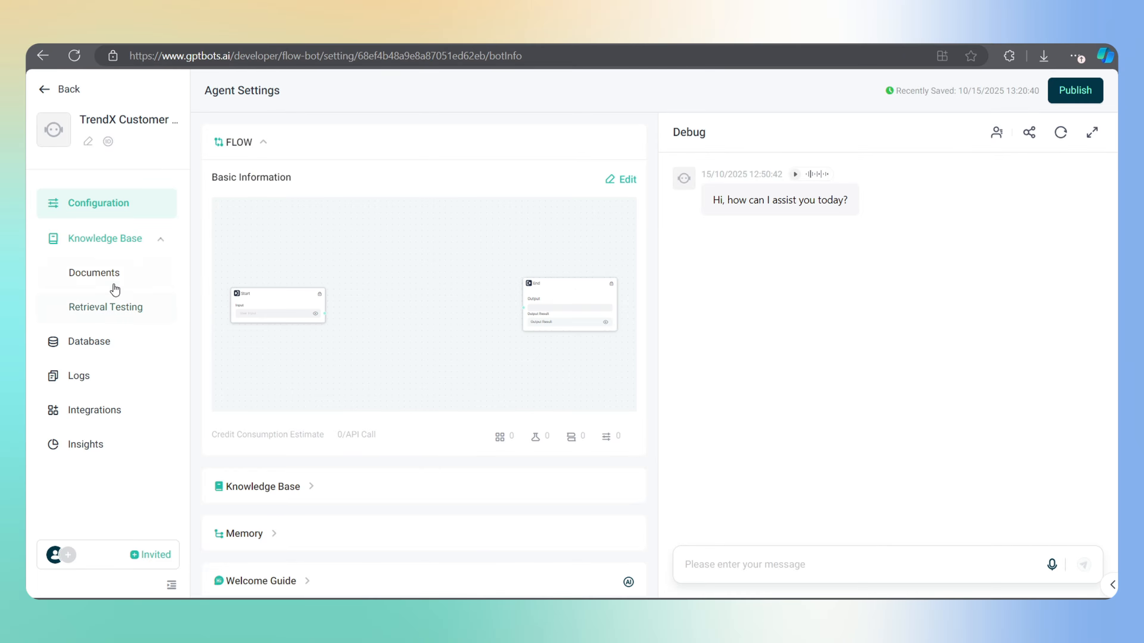
Create the 'Product Catalogue' knowledge base ('Product Details and Price.') and open TrendX Product Catalogue.xlsx
left_click(96, 276)
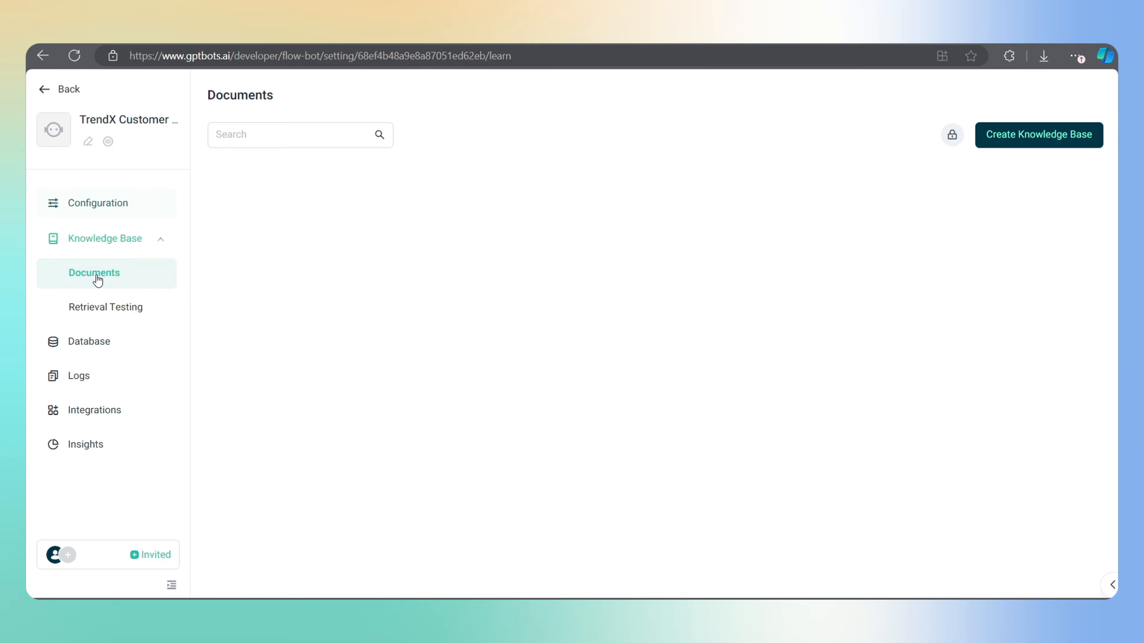
left_click(1044, 141)
left_click(459, 224)
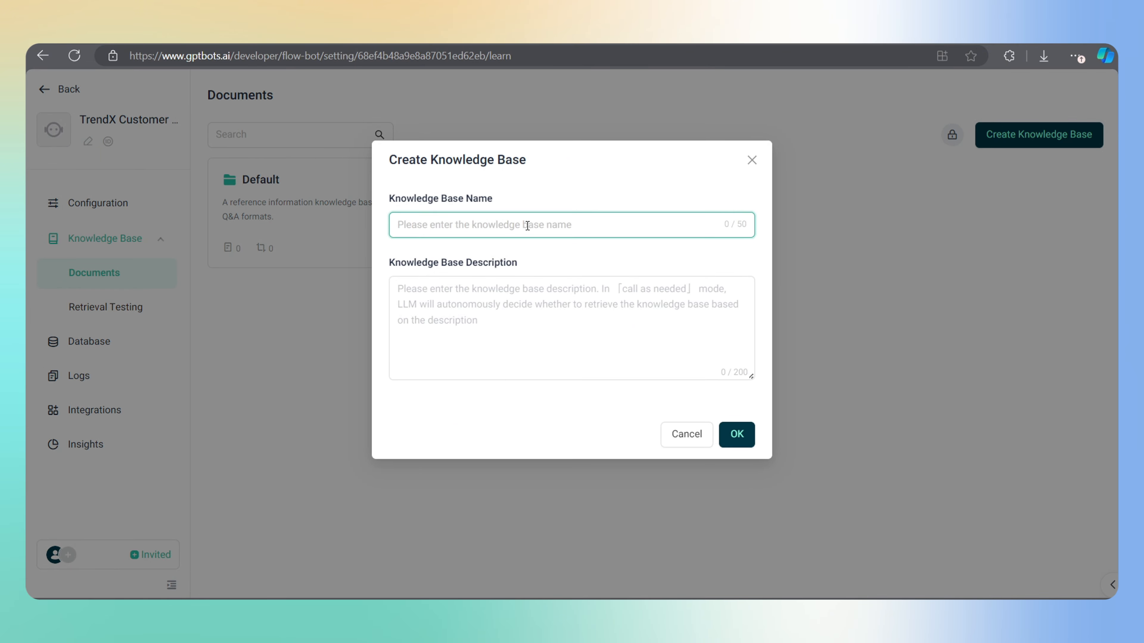
type("P")
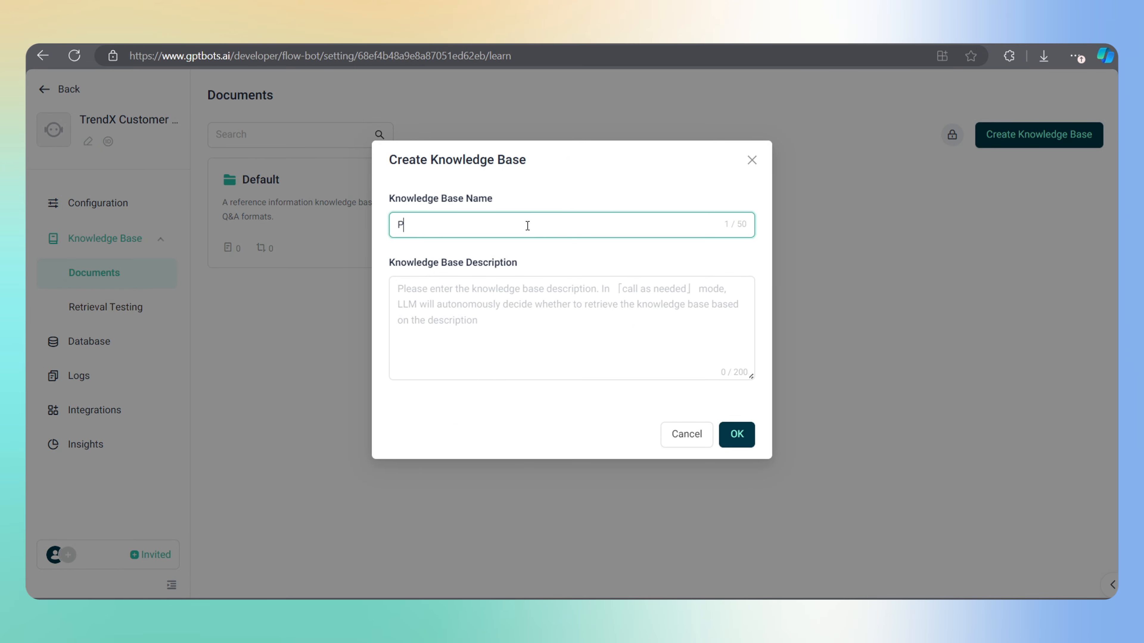
type("roduct Catalogue")
left_click(470, 291)
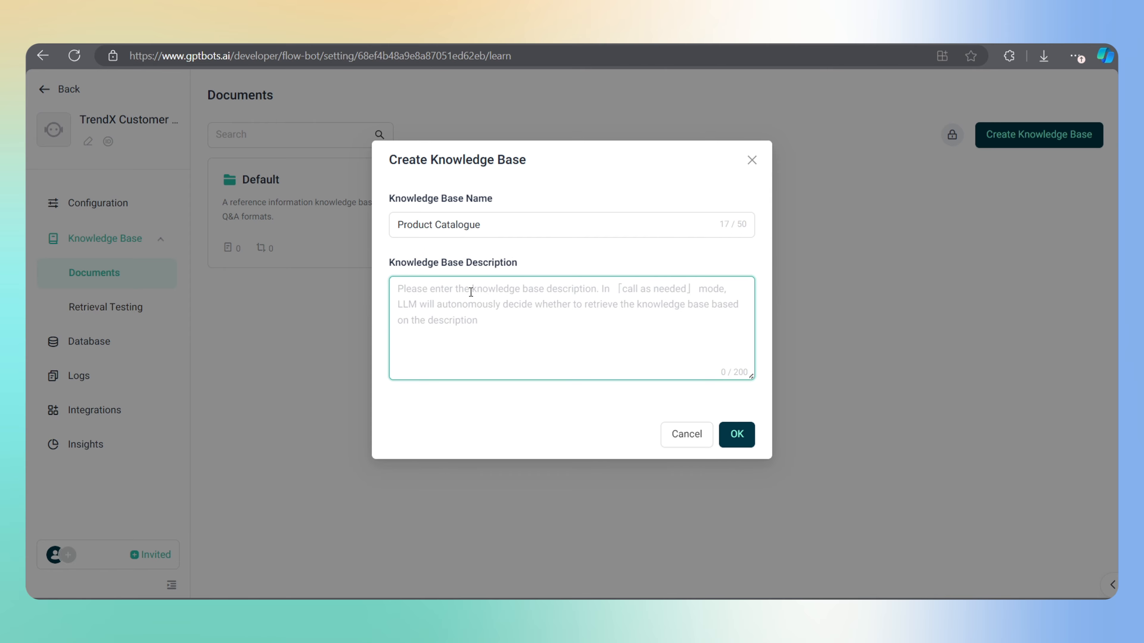
type("Product Details and ")
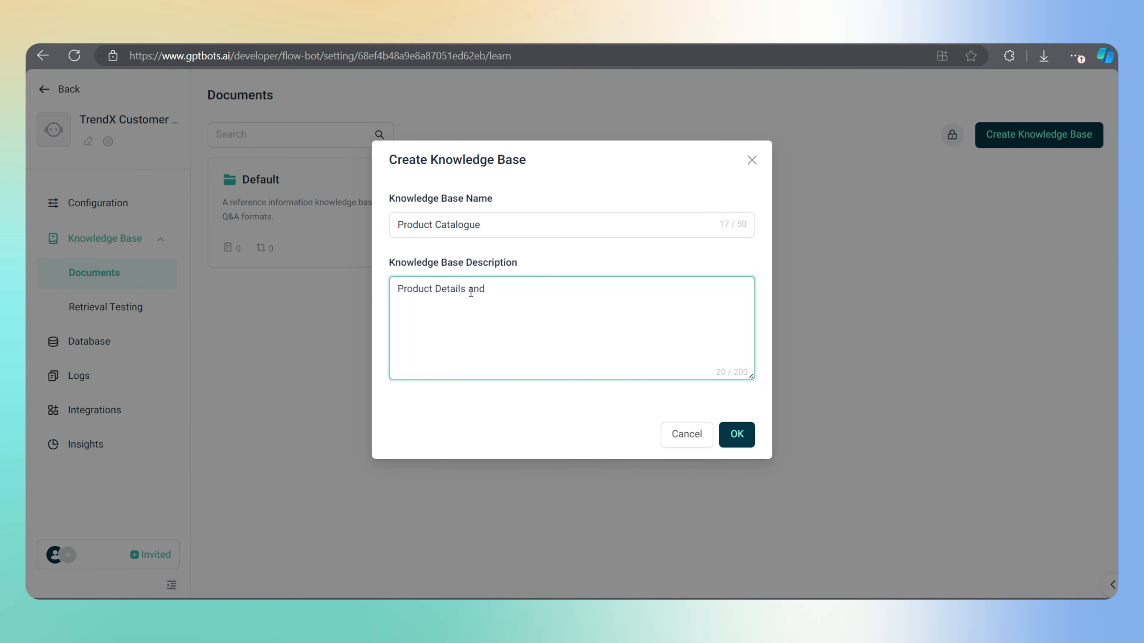
type("Price.")
left_click(736, 435)
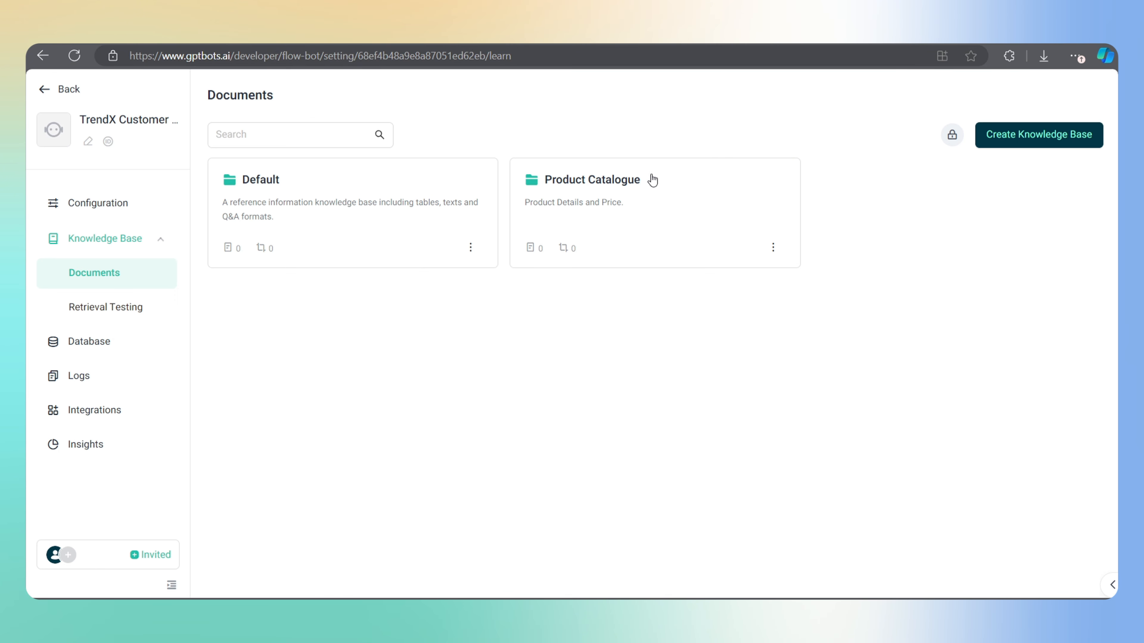
left_click(624, 186)
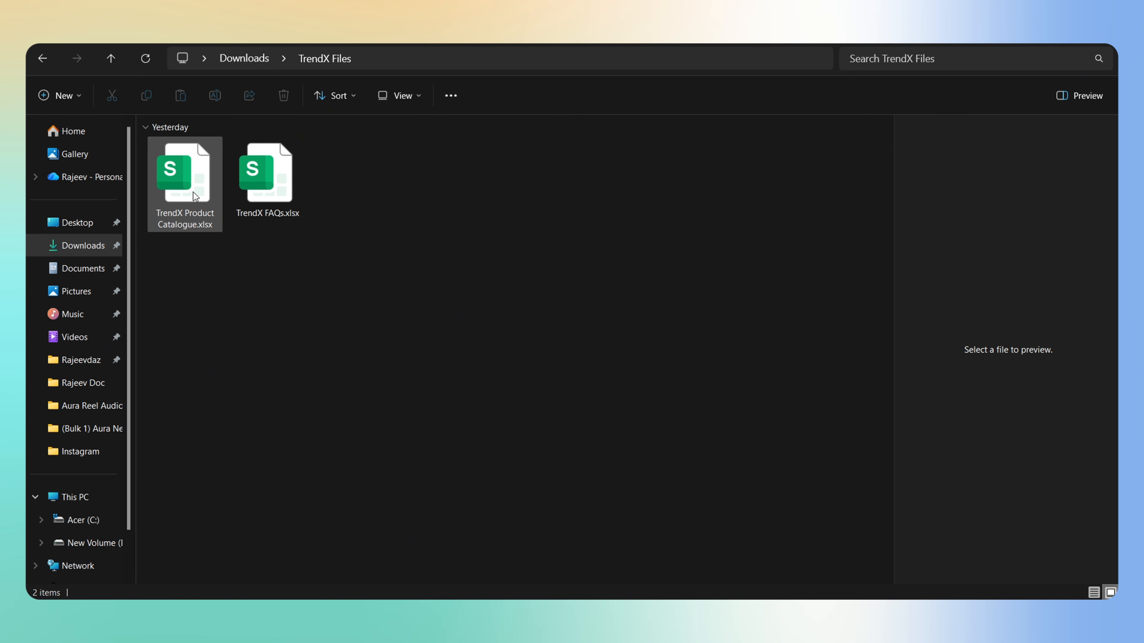
double_click(193, 191)
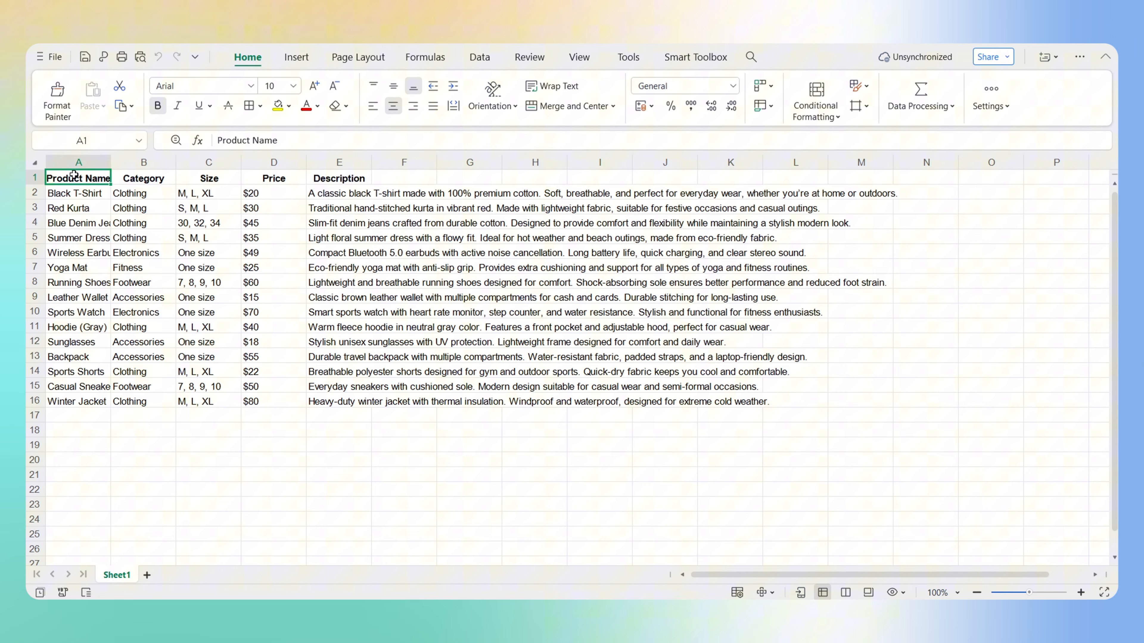
Review the Category, Size, Price and Description columns of the product table
left_click(134, 179)
left_click(194, 179)
left_click(274, 179)
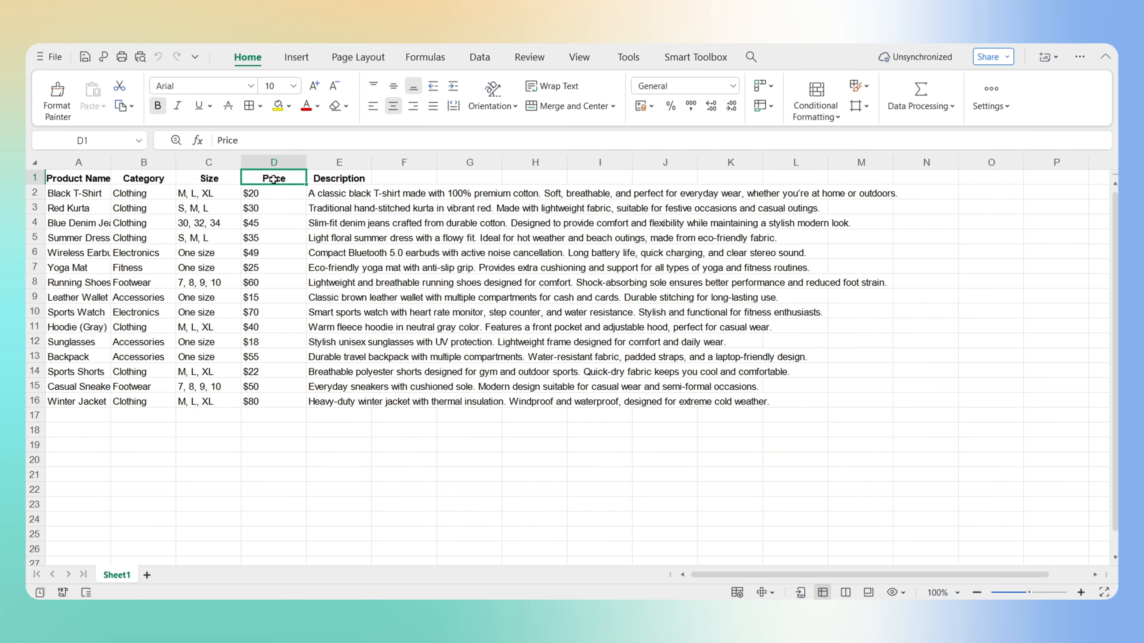
left_click(338, 179)
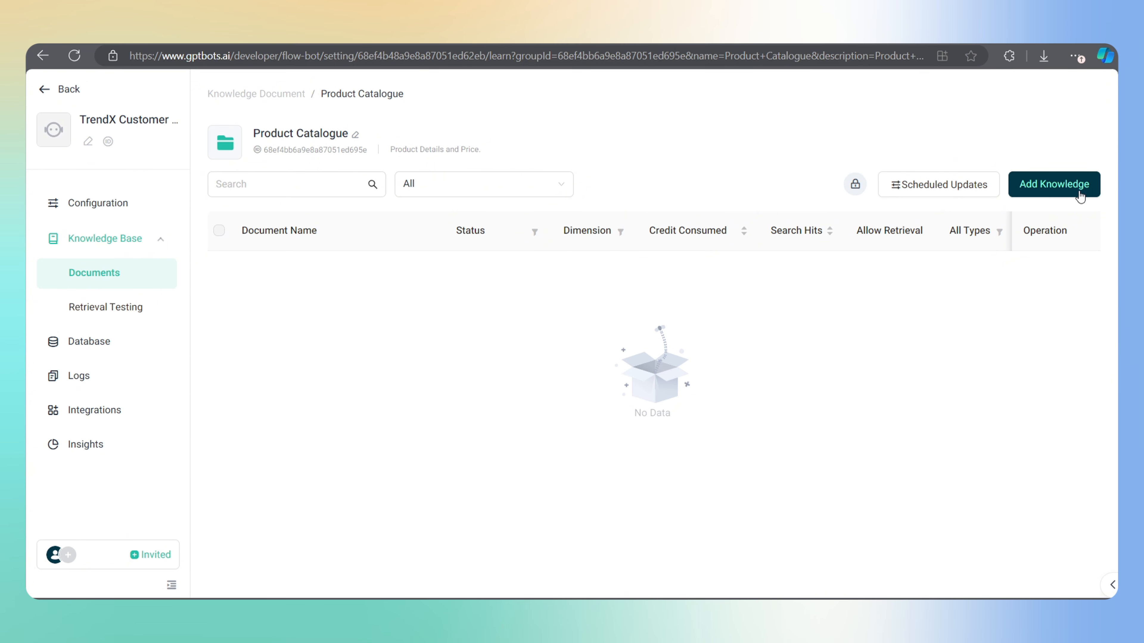
Upload TrendX Product Catalogue.xlsx as Table Format knowledge and proceed to the split preview
left_click(1064, 192)
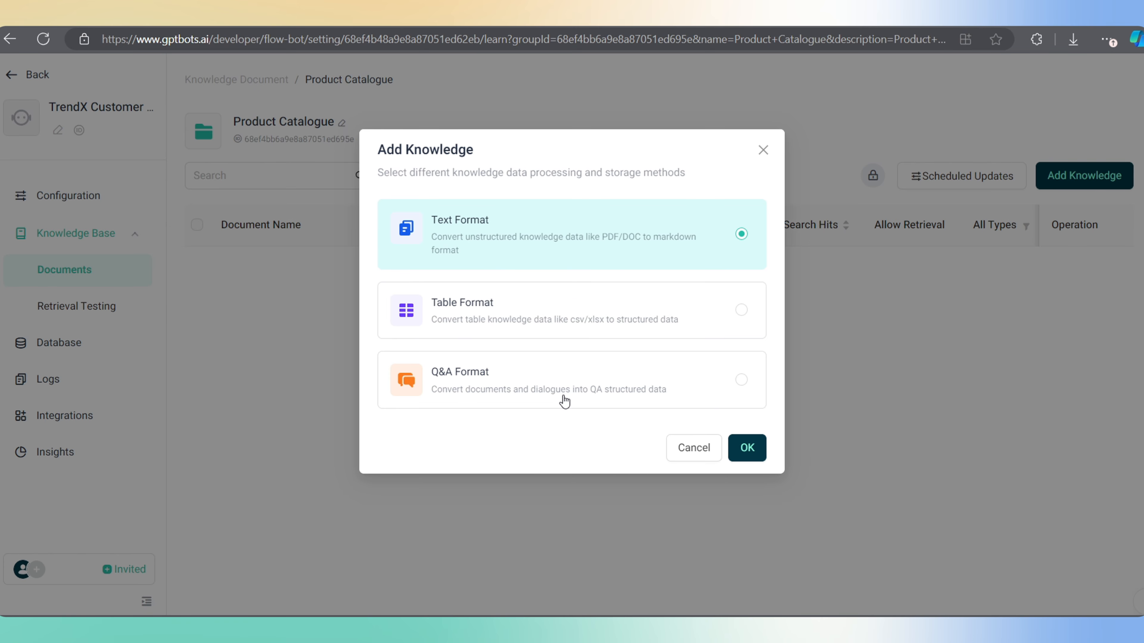
left_click(556, 307)
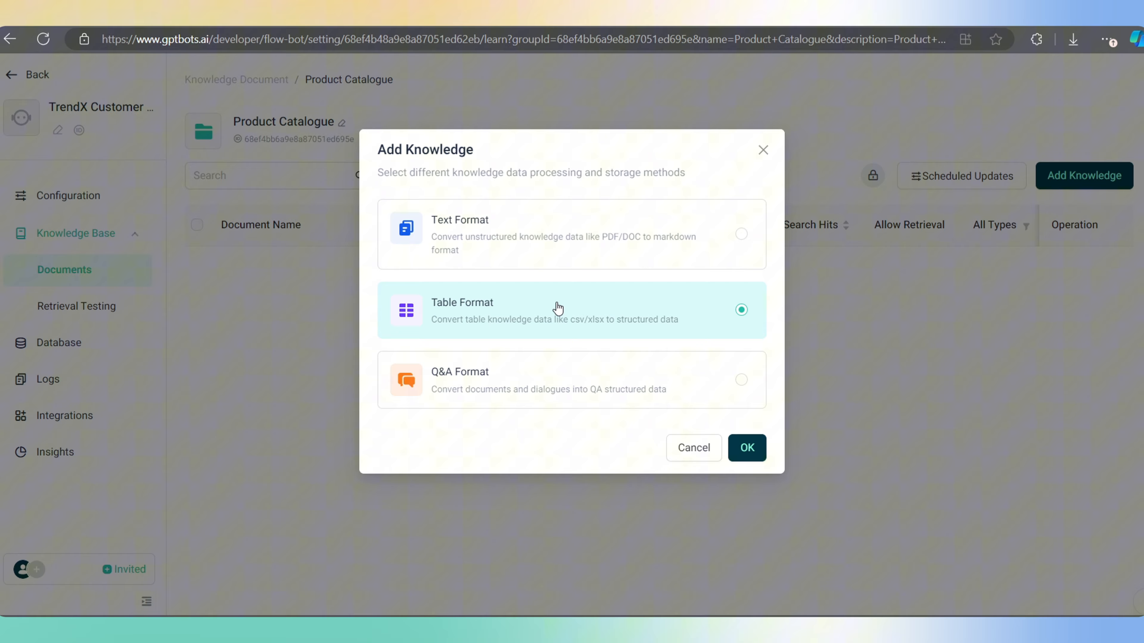
left_click(736, 449)
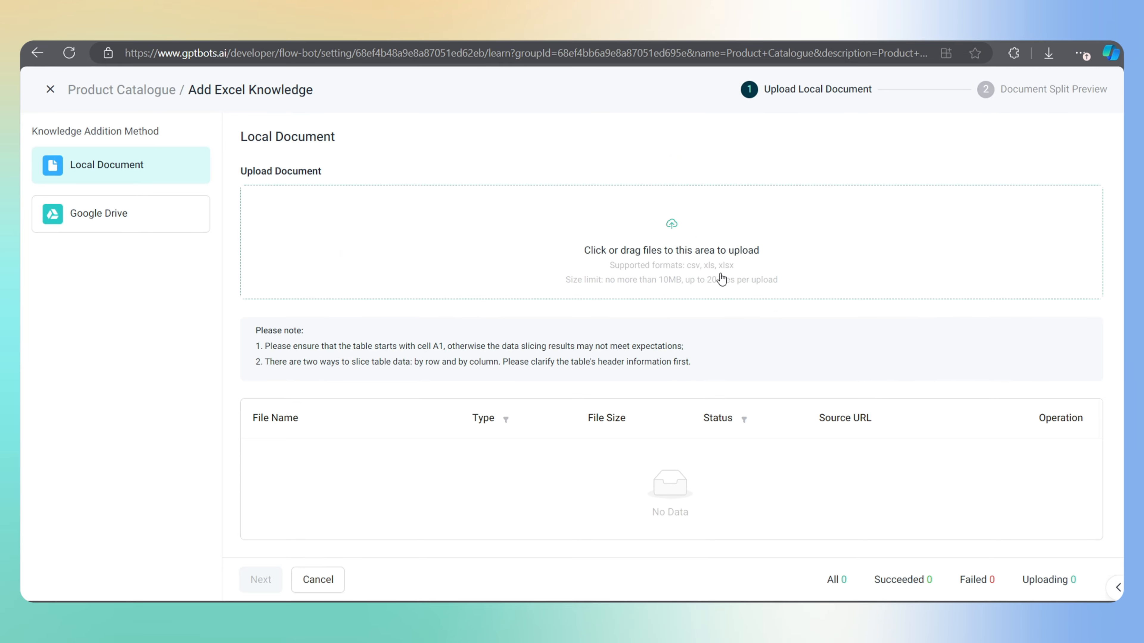
left_click(672, 251)
left_click(244, 147)
left_click(443, 337)
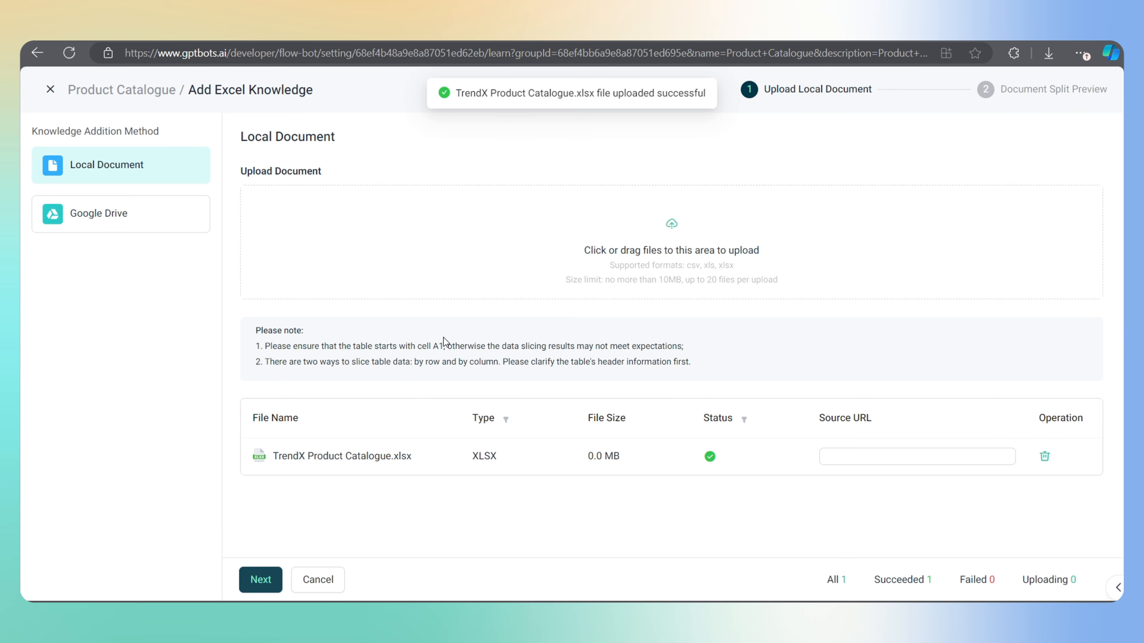
left_click(260, 580)
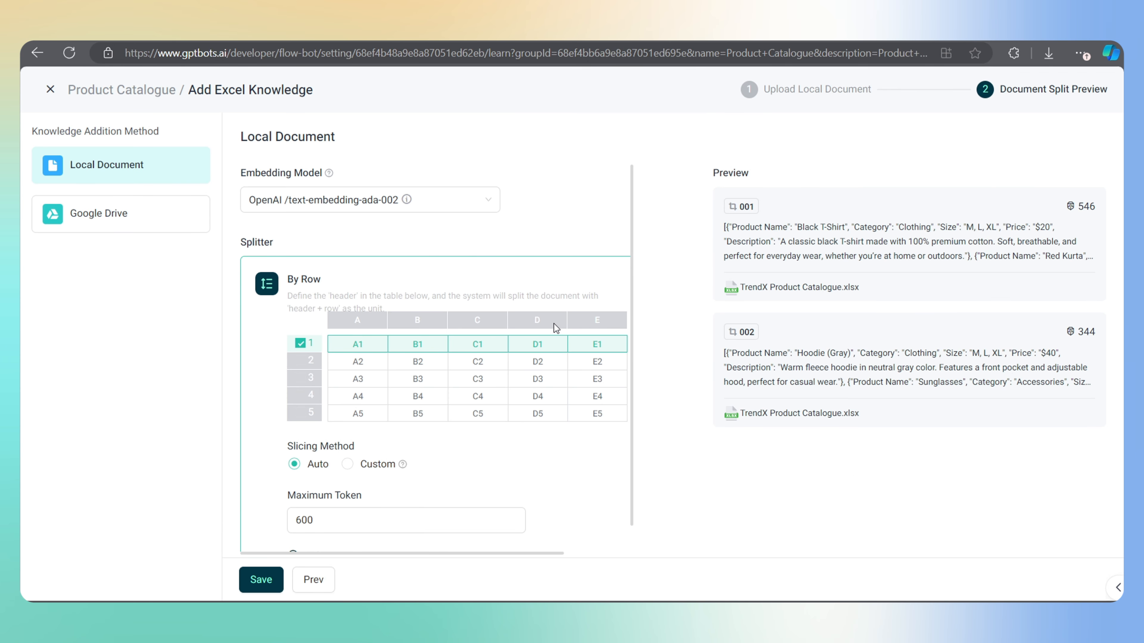
Keep text-embedding-ada-002 with a 600-token limit, save the knowledge, and return to the knowledge base list
left_click(486, 205)
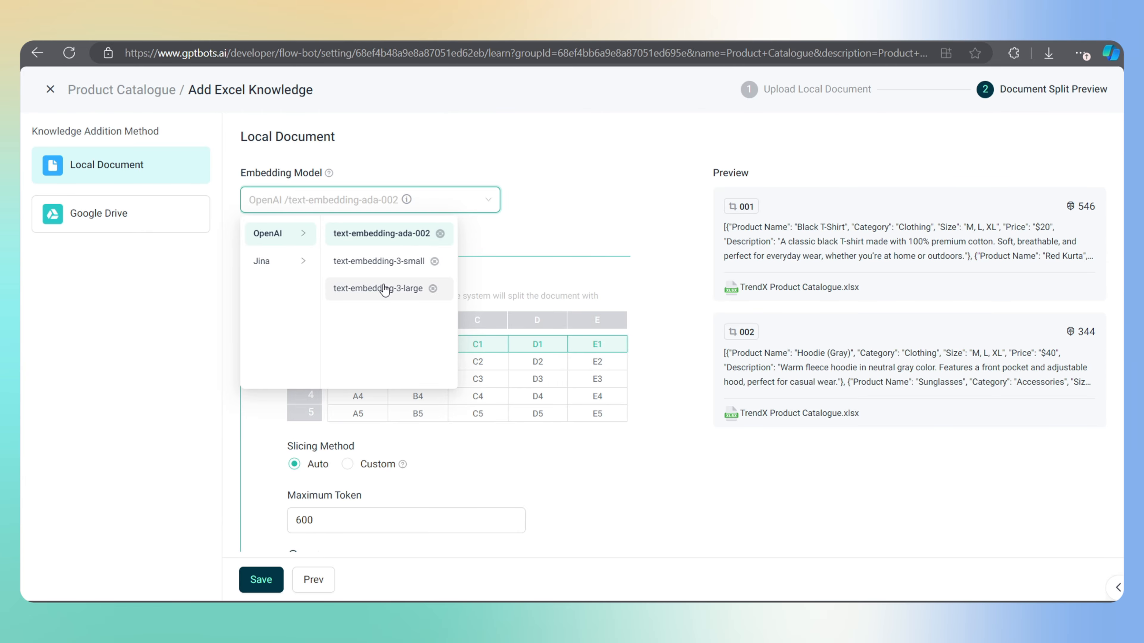
left_click(376, 234)
scroll(333, 338, "down", 1)
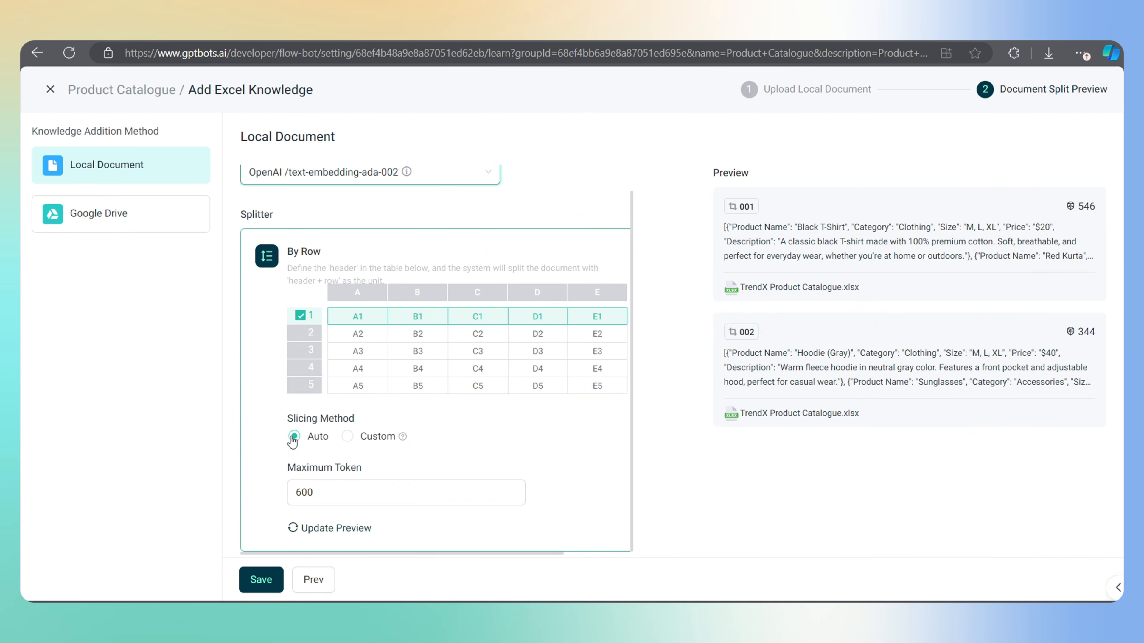
left_click(345, 494)
scroll(345, 495, "up", 1)
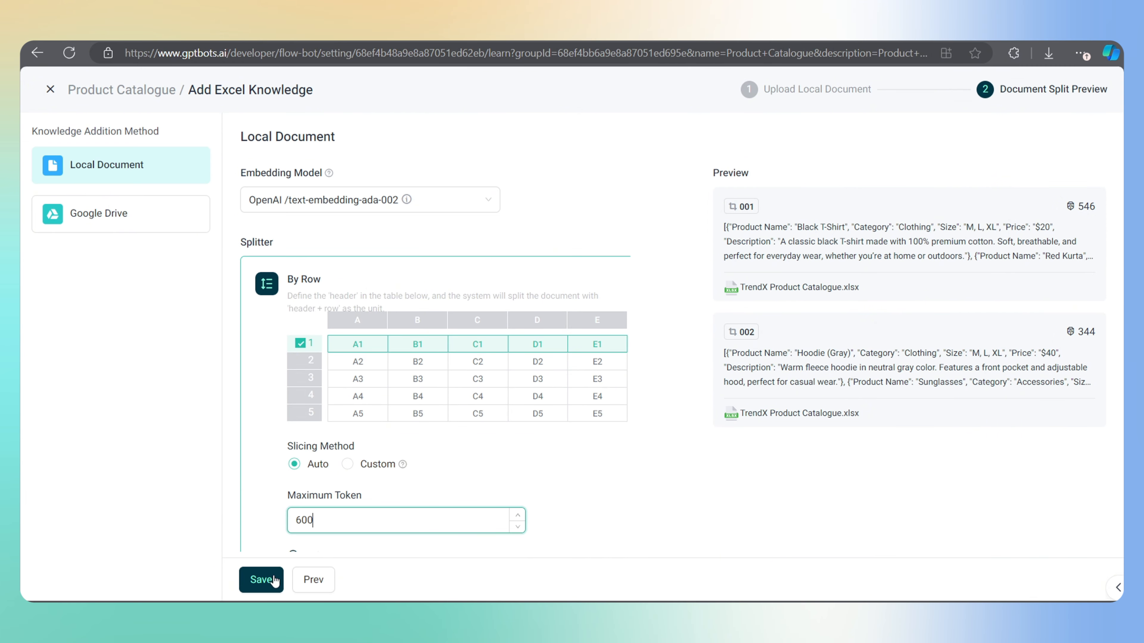
left_click(261, 580)
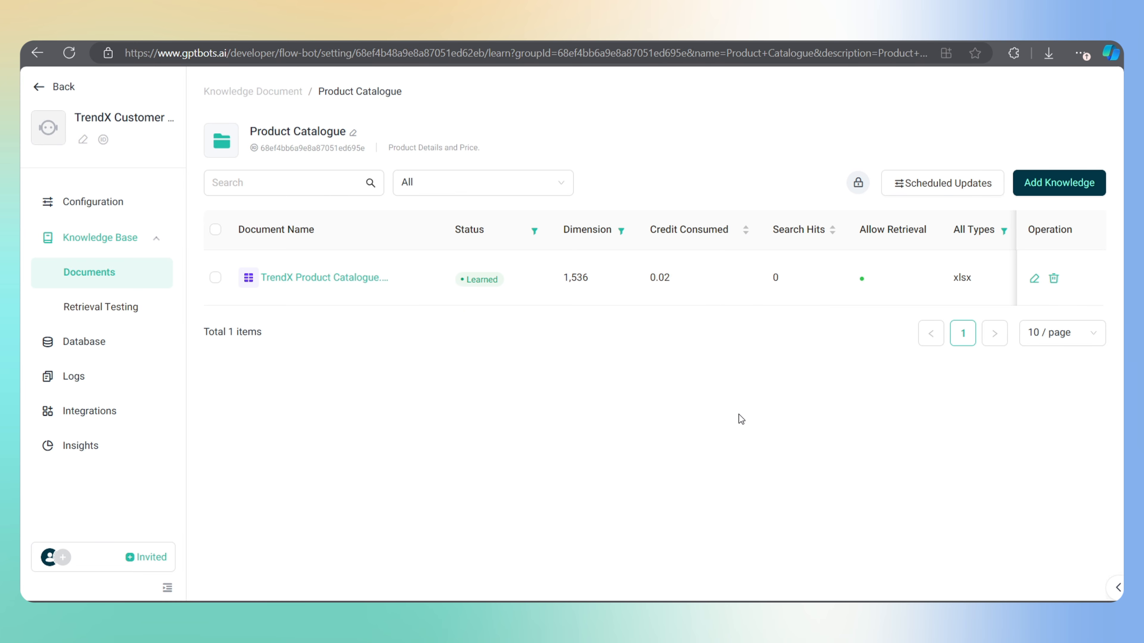
left_click(265, 91)
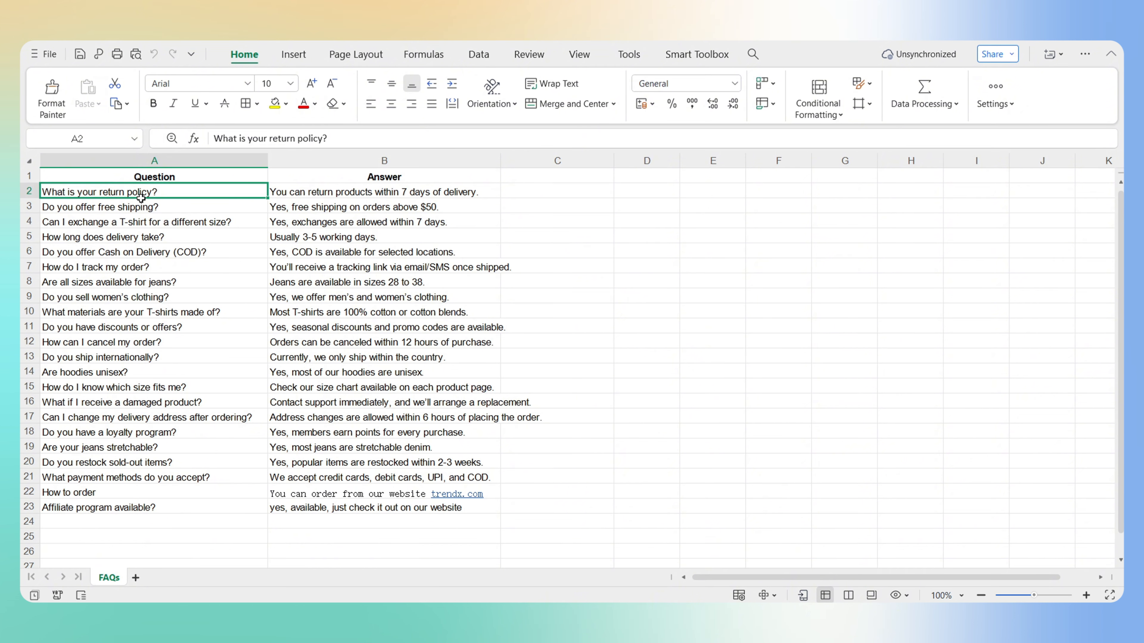
Review the return policy and order tracking entries in the FAQ spreadsheet
left_click(347, 193)
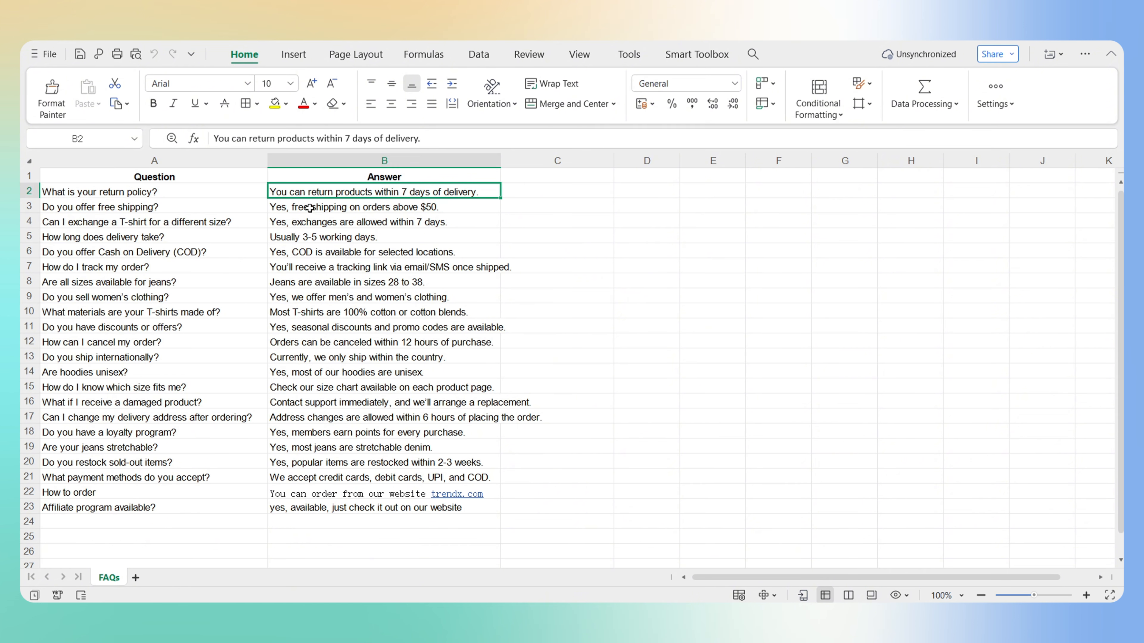
left_click(128, 269)
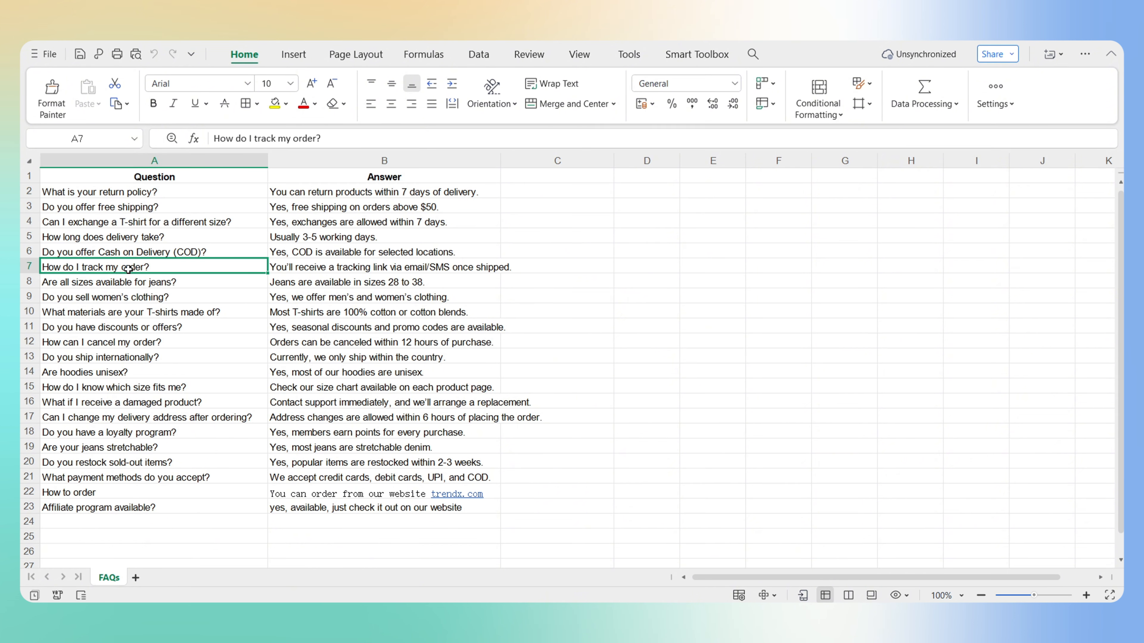
left_click(285, 274)
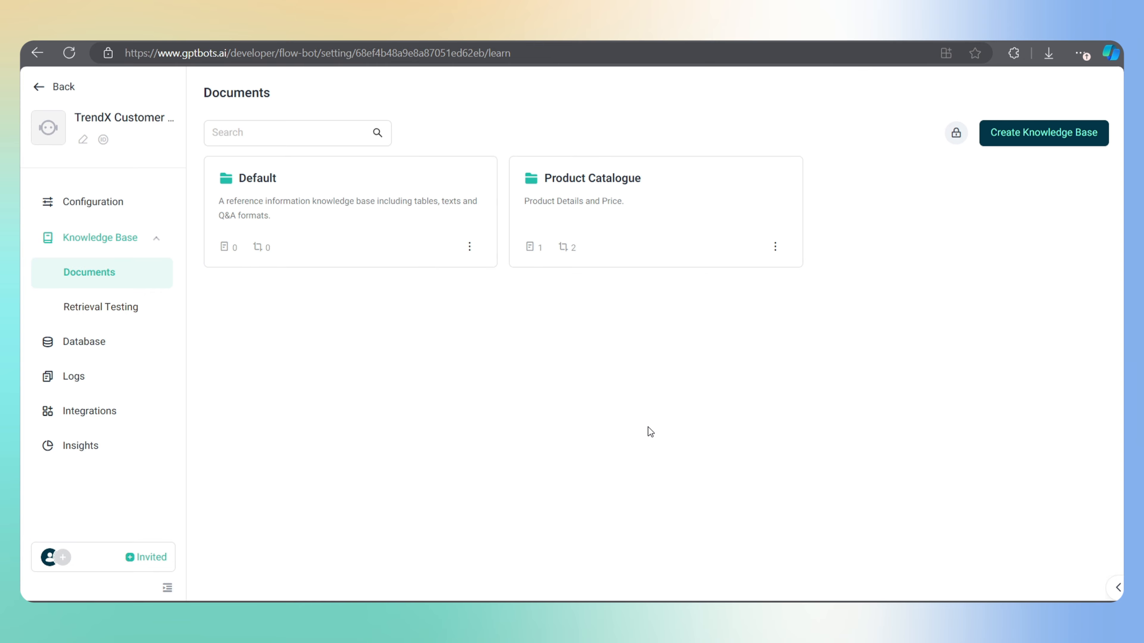
Fill a new knowledge base form with name 'FAQs' and description 'General FAQs and questions.'
left_click(1025, 140)
left_click(441, 228)
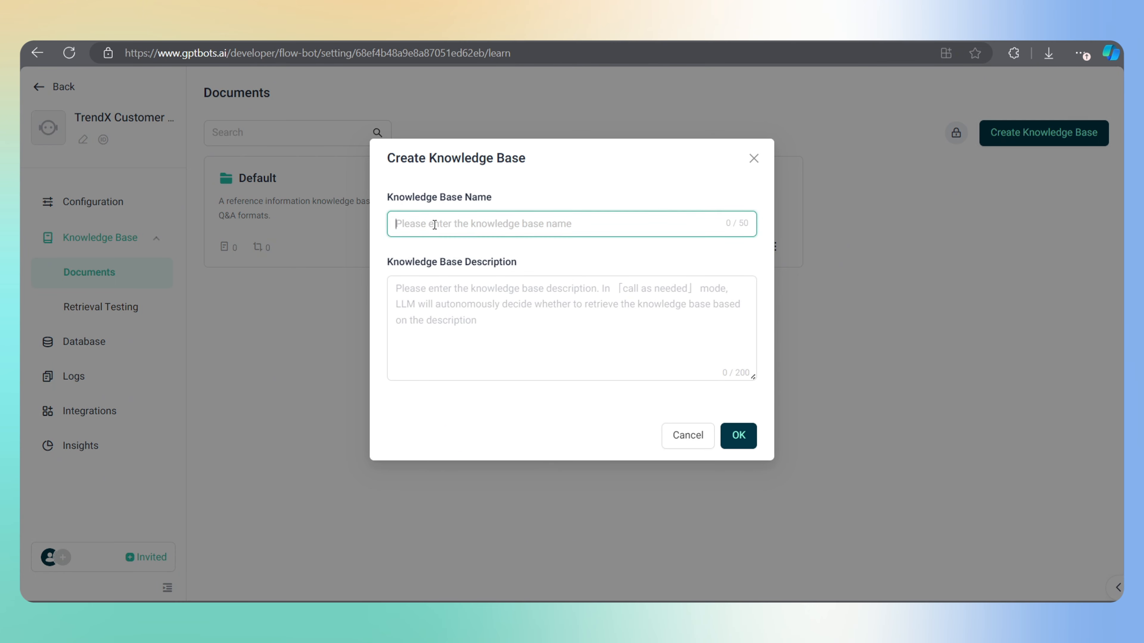
type("FAQs")
left_click(508, 304)
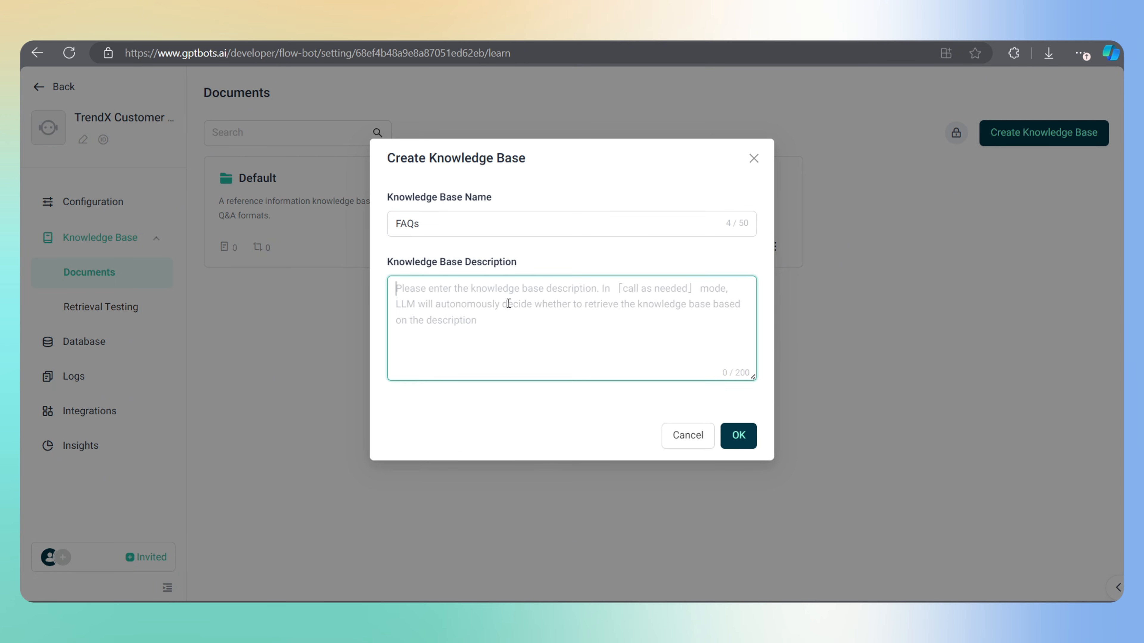
type("General FAQs ")
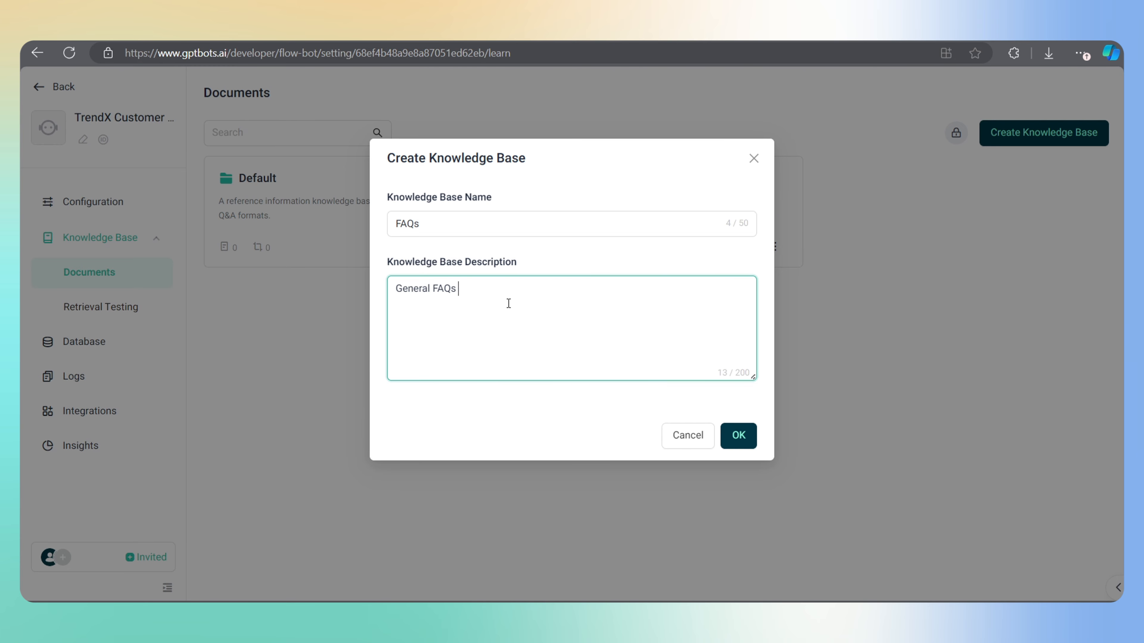
type("and questions.")
Create the FAQs knowledge base and save TrendX FAQs.xlsx into it as table knowledge
left_click(743, 435)
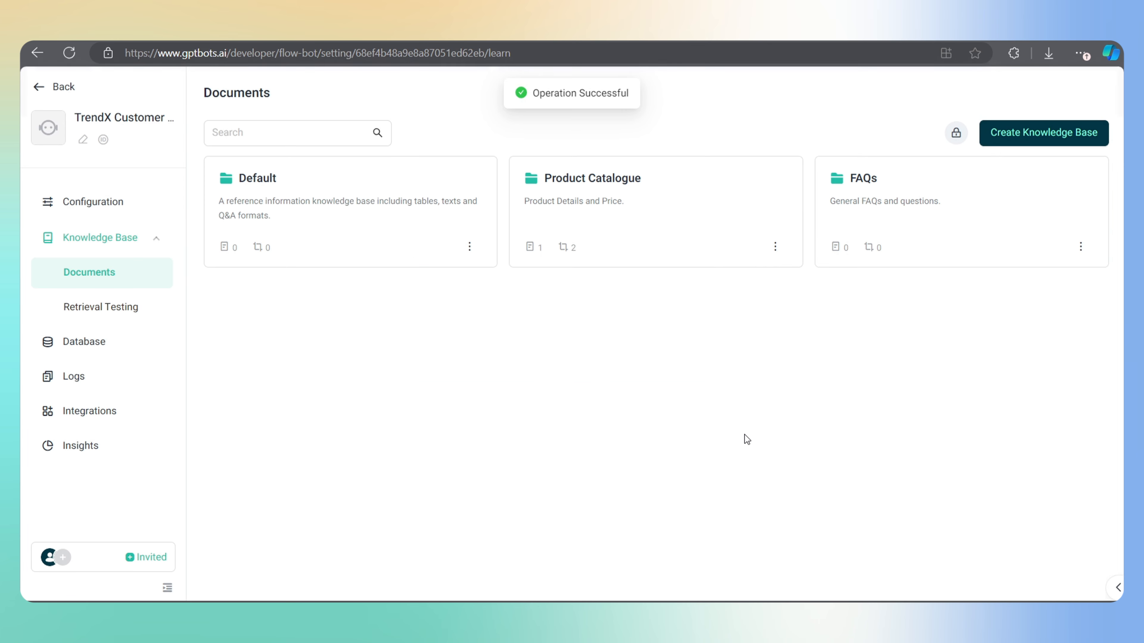
left_click(881, 191)
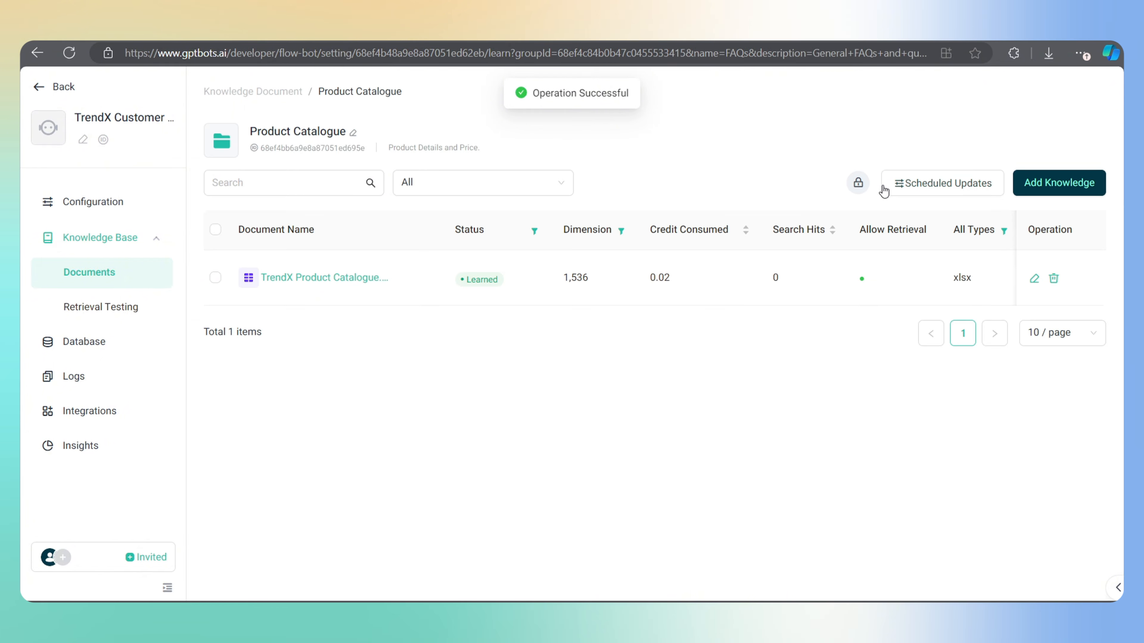
left_click(1059, 183)
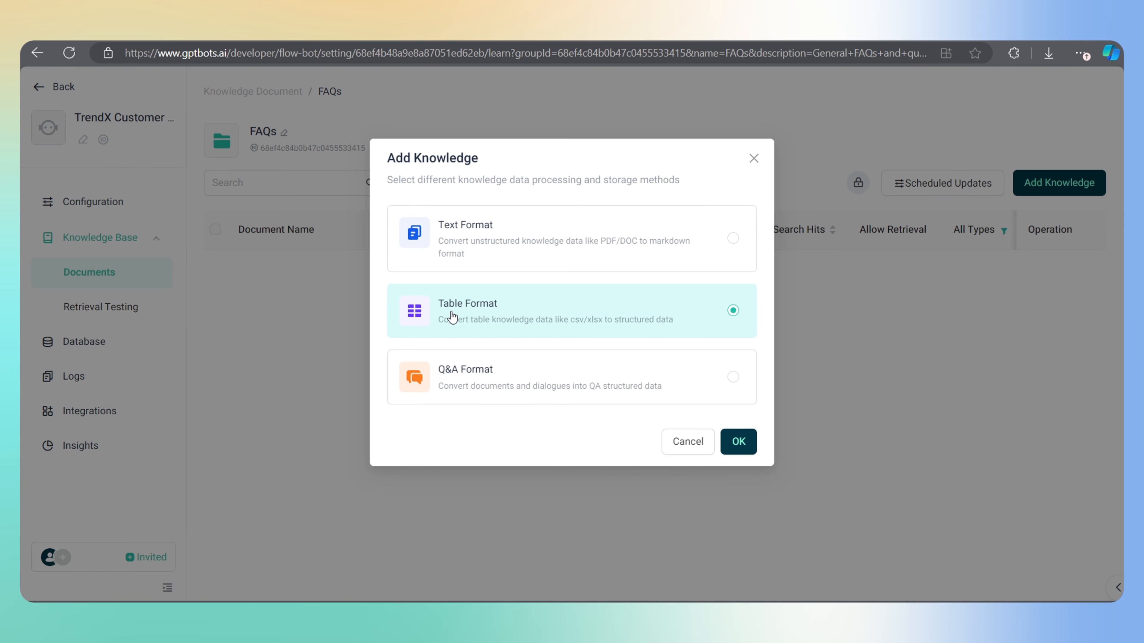
left_click(738, 441)
left_click(198, 172)
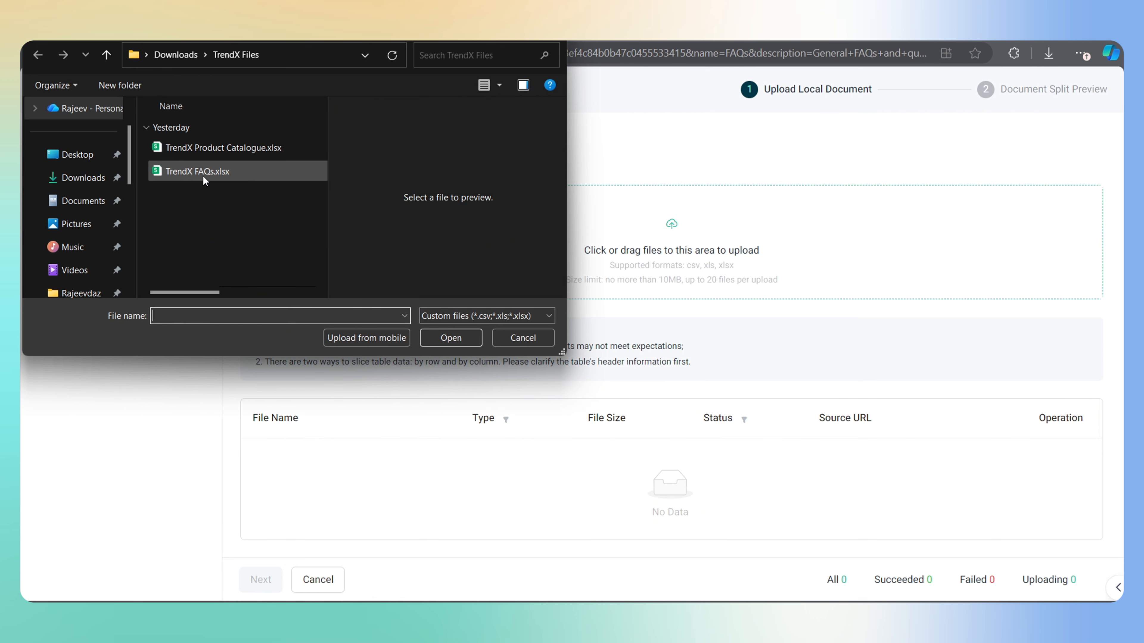
left_click(445, 333)
left_click(277, 579)
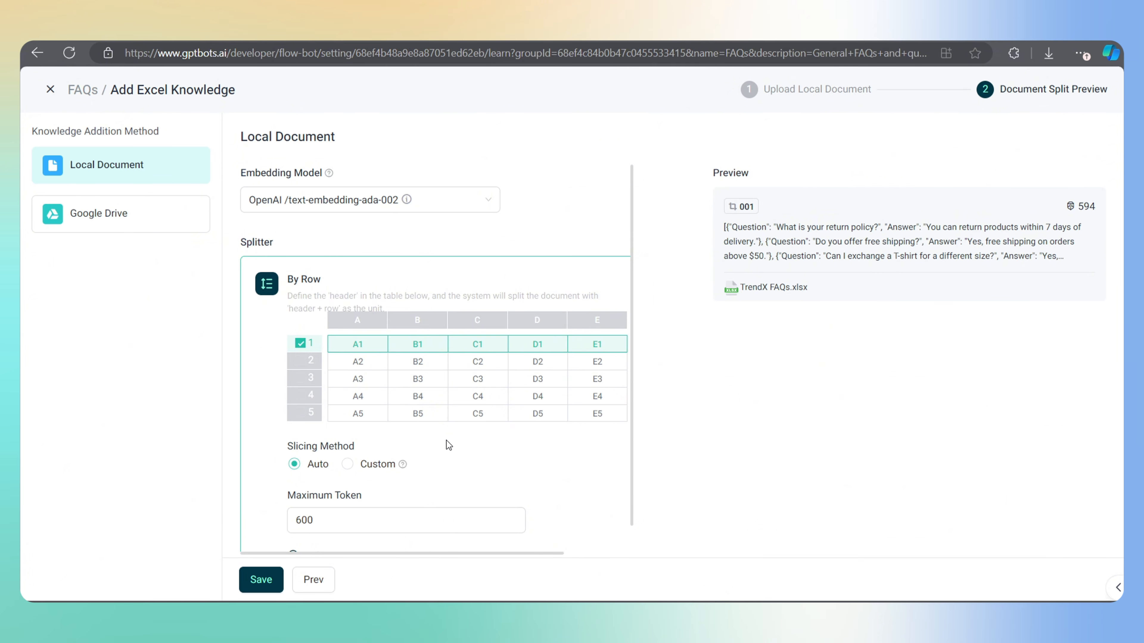
scroll(447, 444, "down", 1)
left_click(260, 580)
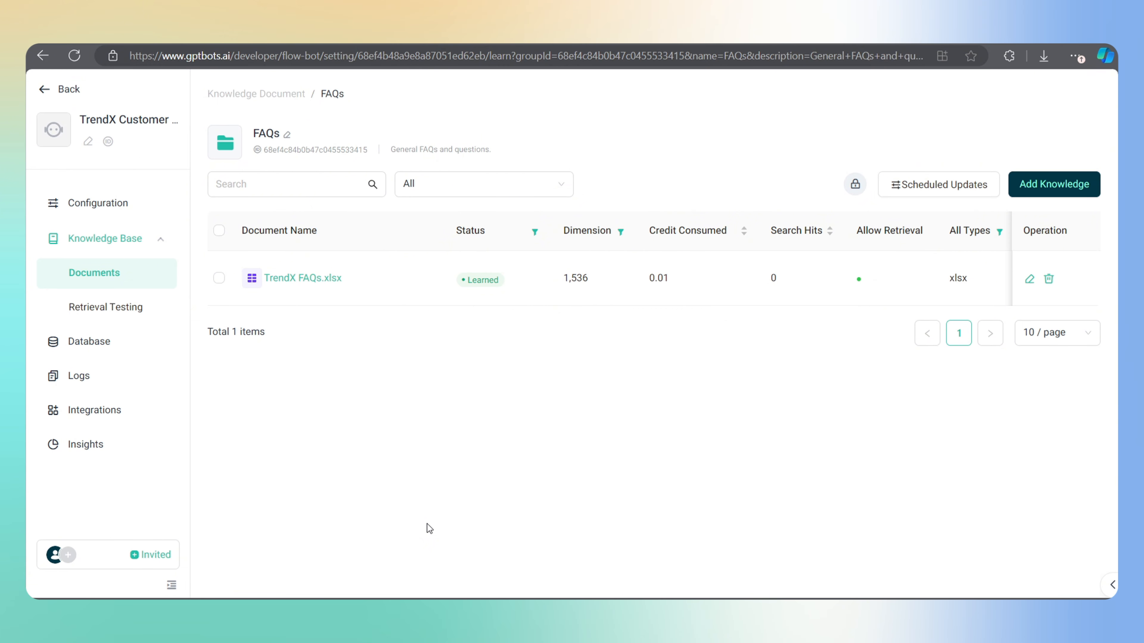
Open the agent's flow and attach a new Classifier node to the Start node's output
left_click(90, 202)
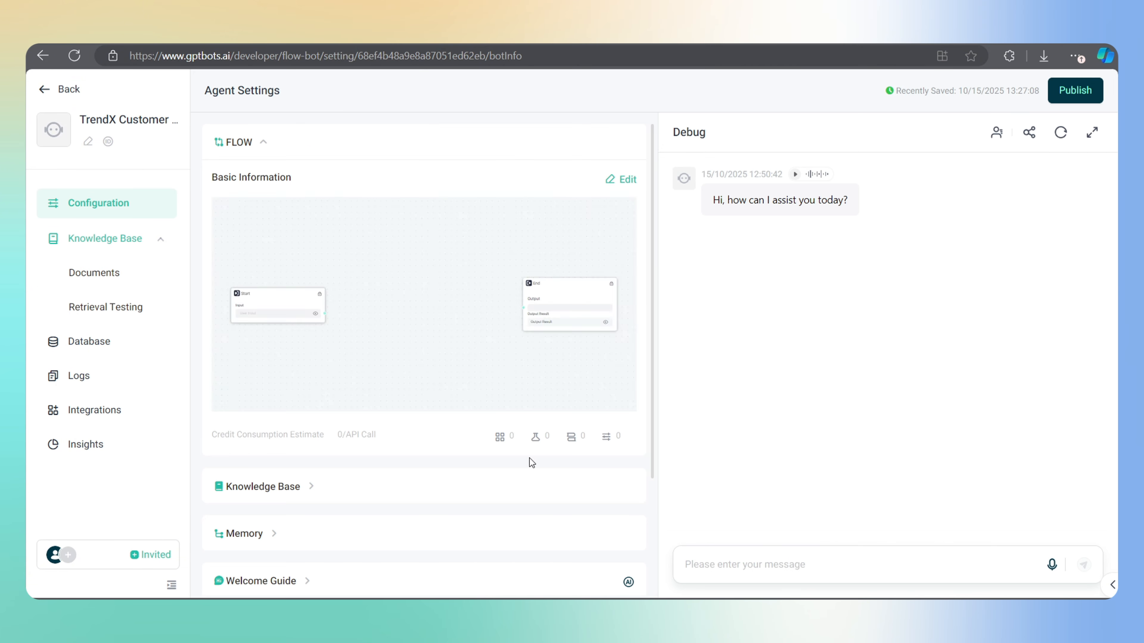
left_click(424, 305)
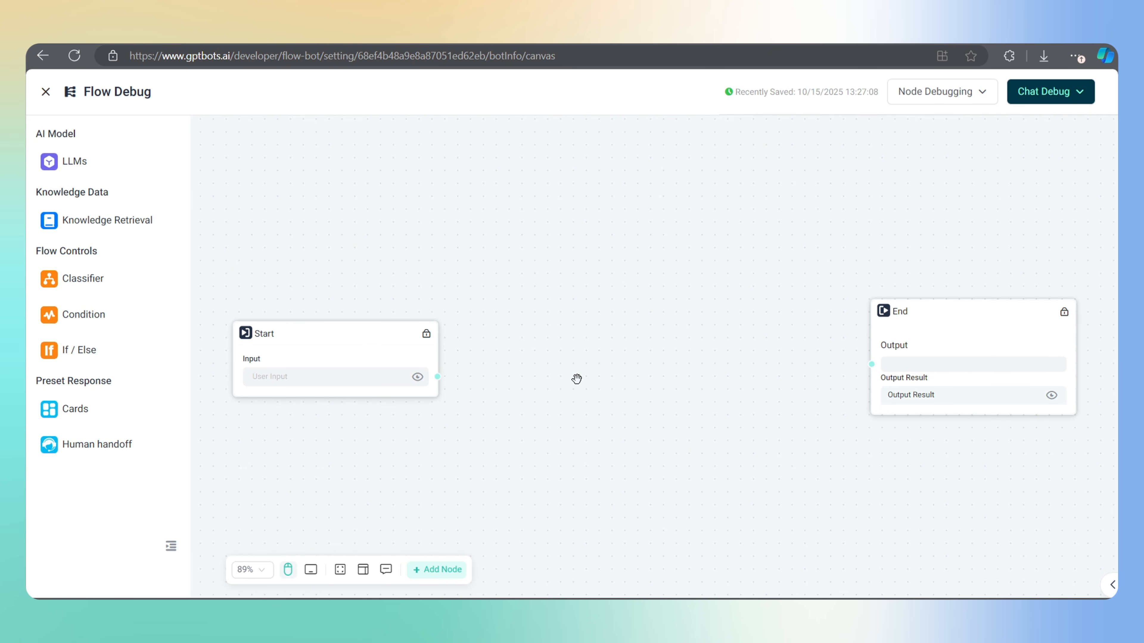
left_click(351, 346)
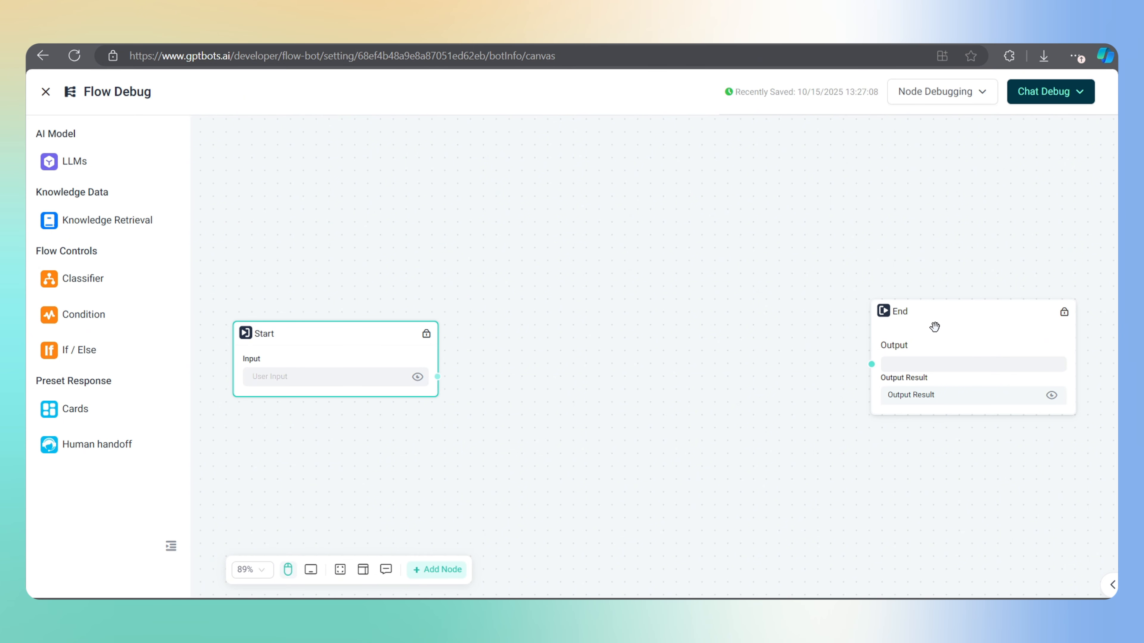
left_click(966, 326)
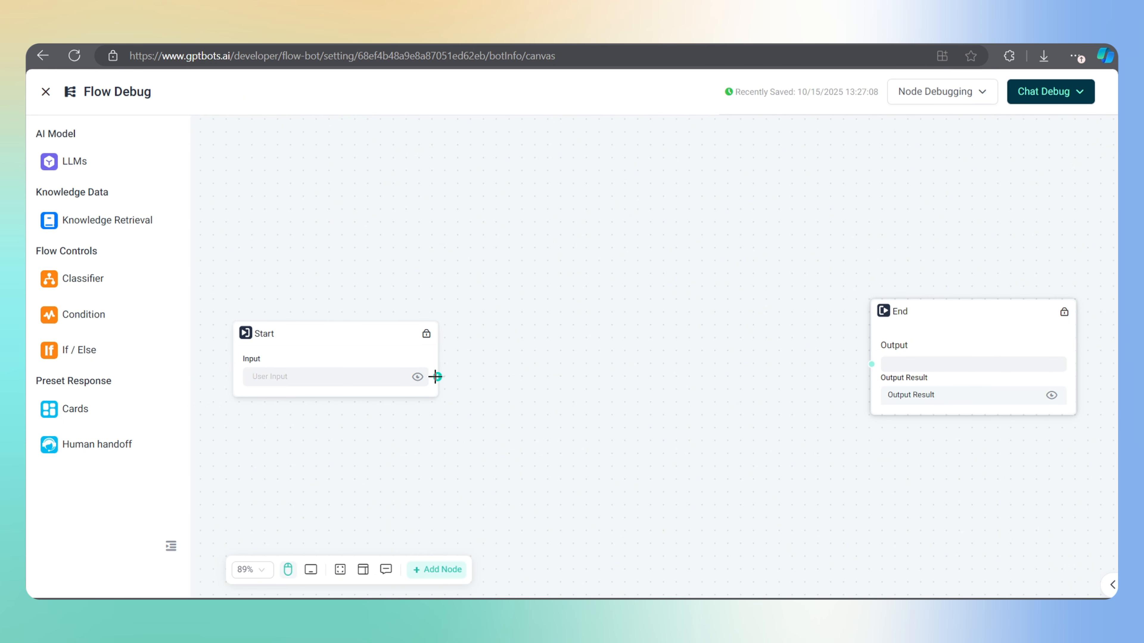
left_click_drag(434, 377, 533, 301)
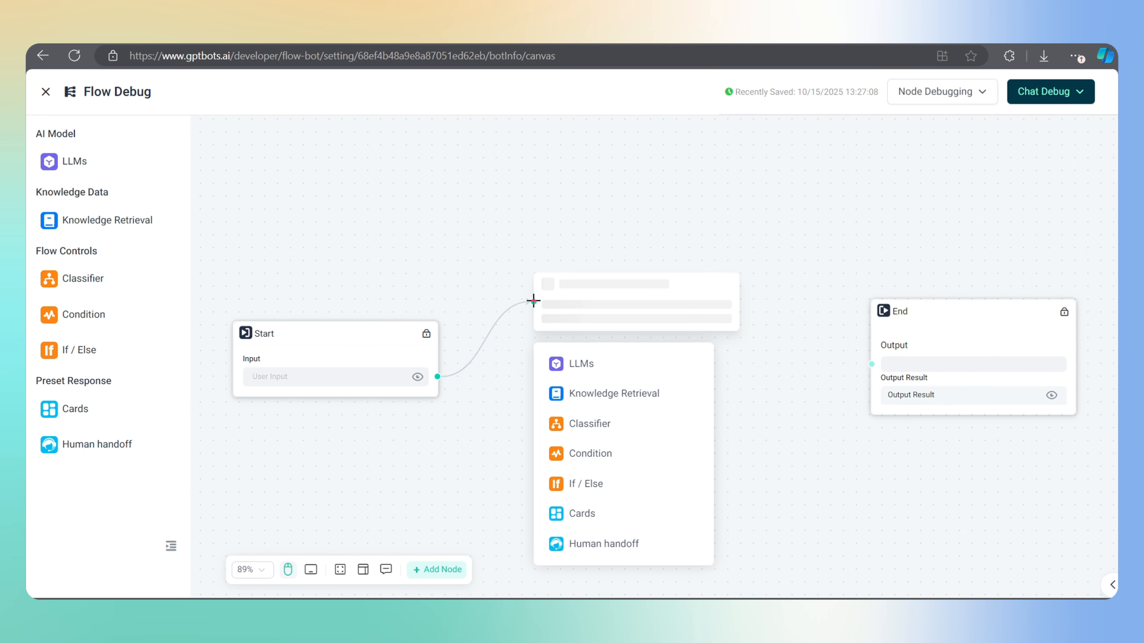
left_click(587, 422)
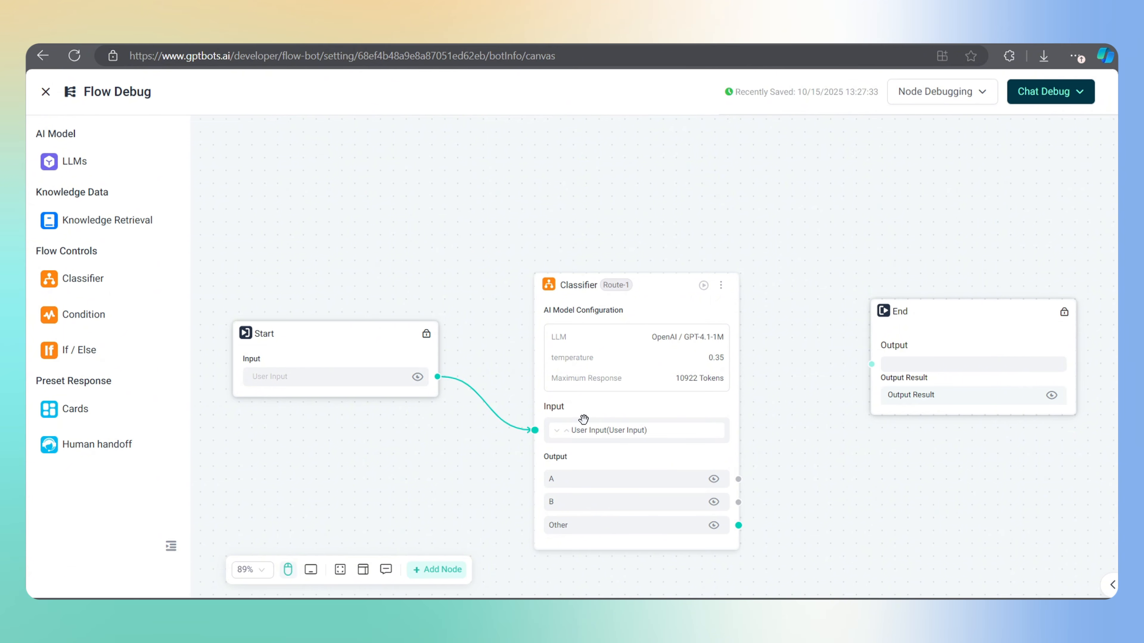
scroll(753, 410, "down", 3)
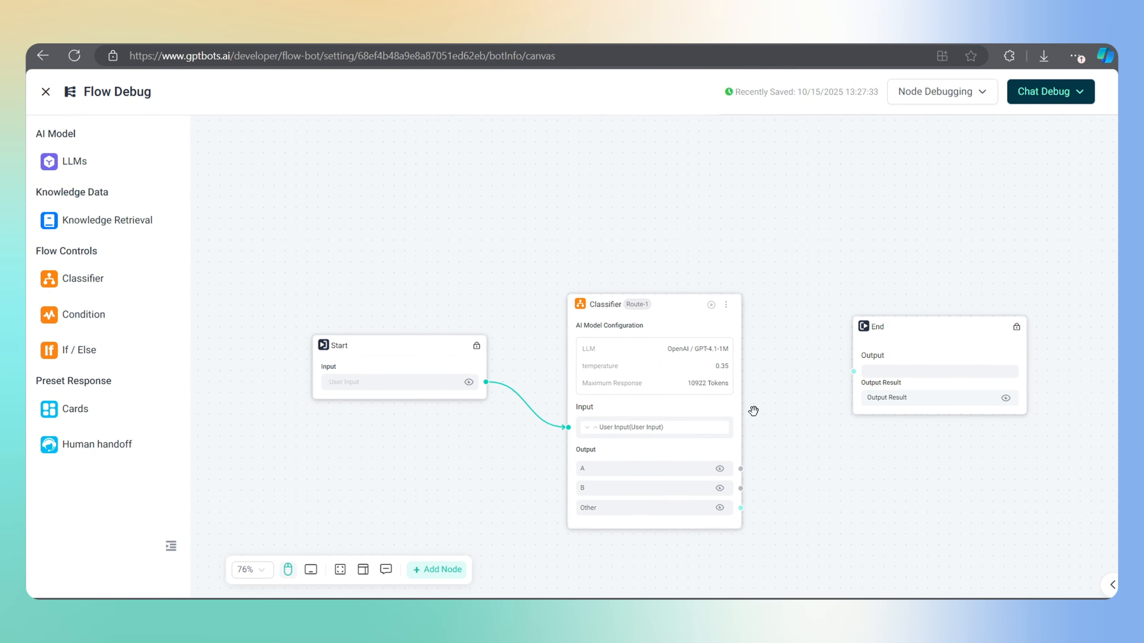
scroll(725, 358, "down", 1)
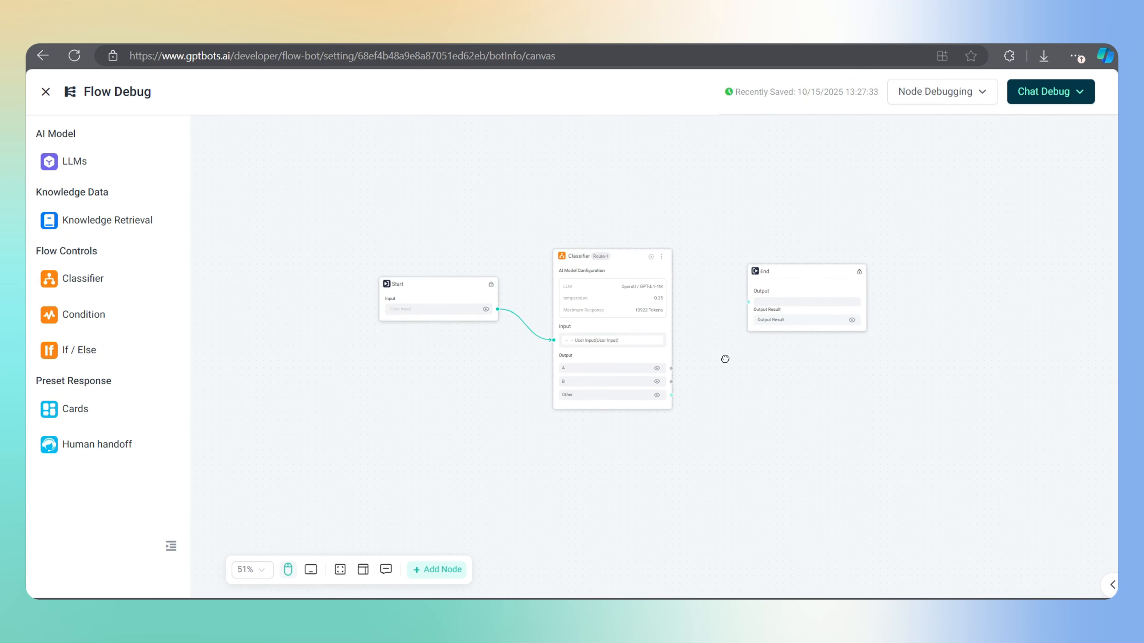
scroll(724, 357, "up", 1)
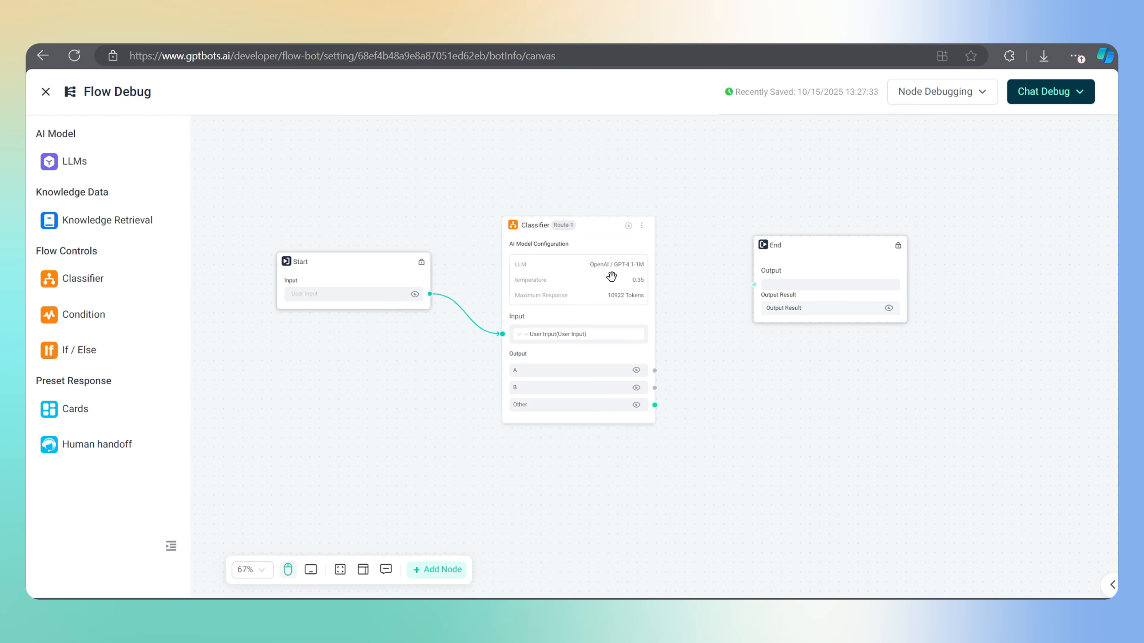
Rename the Classifier node to 'Input Classifier' and keep GPT-4.1-1M as its model
left_click(570, 239)
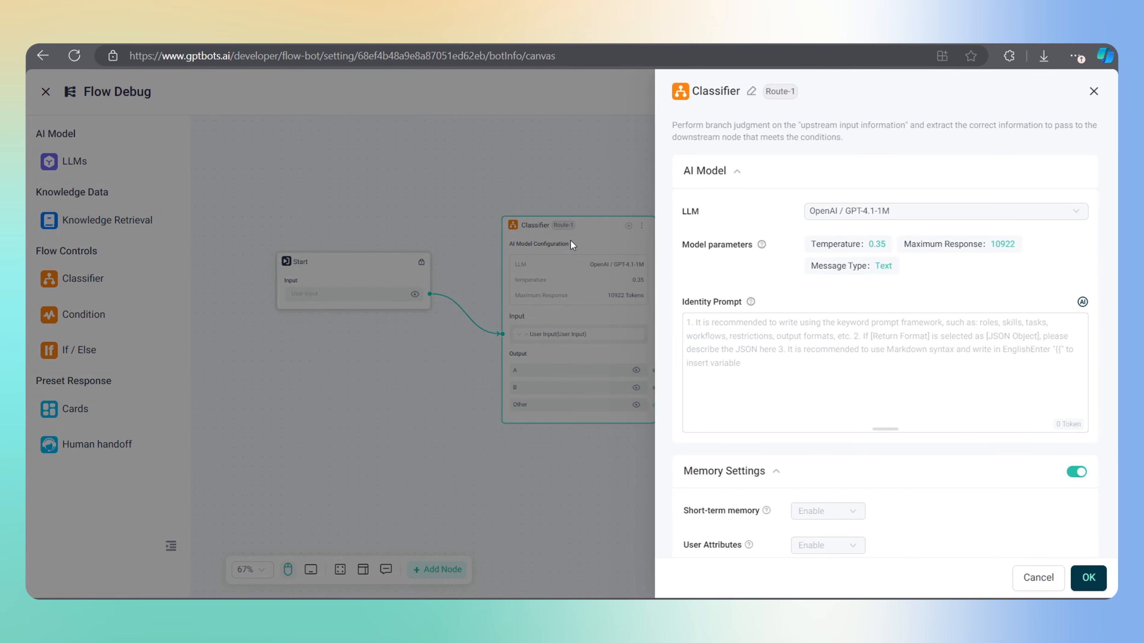
left_click(752, 93)
type("Input")
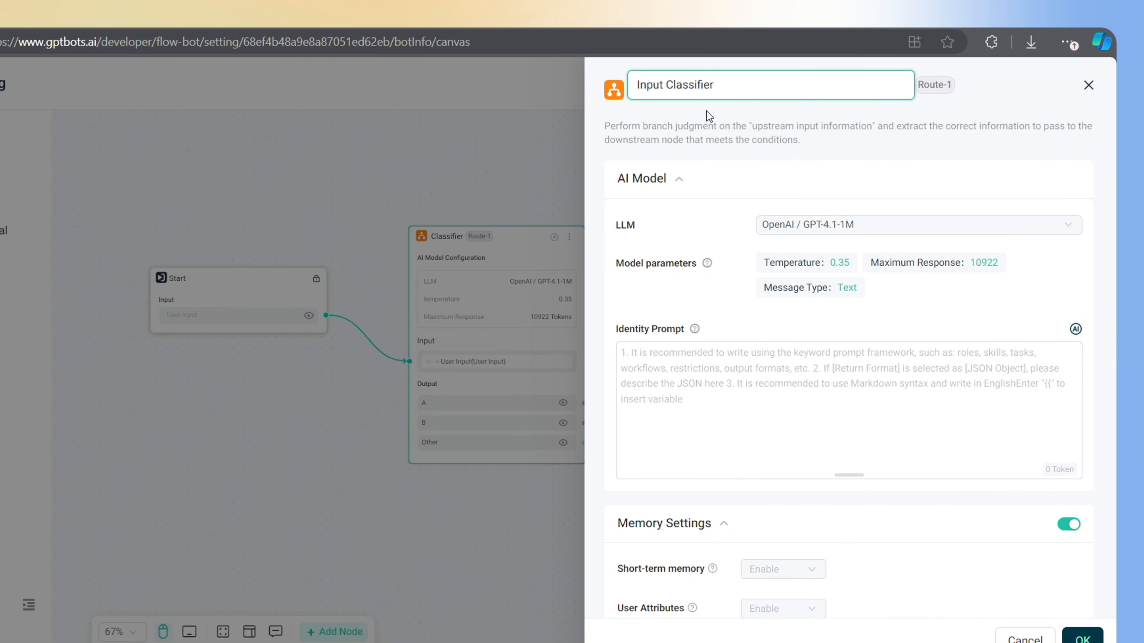
left_click(889, 225)
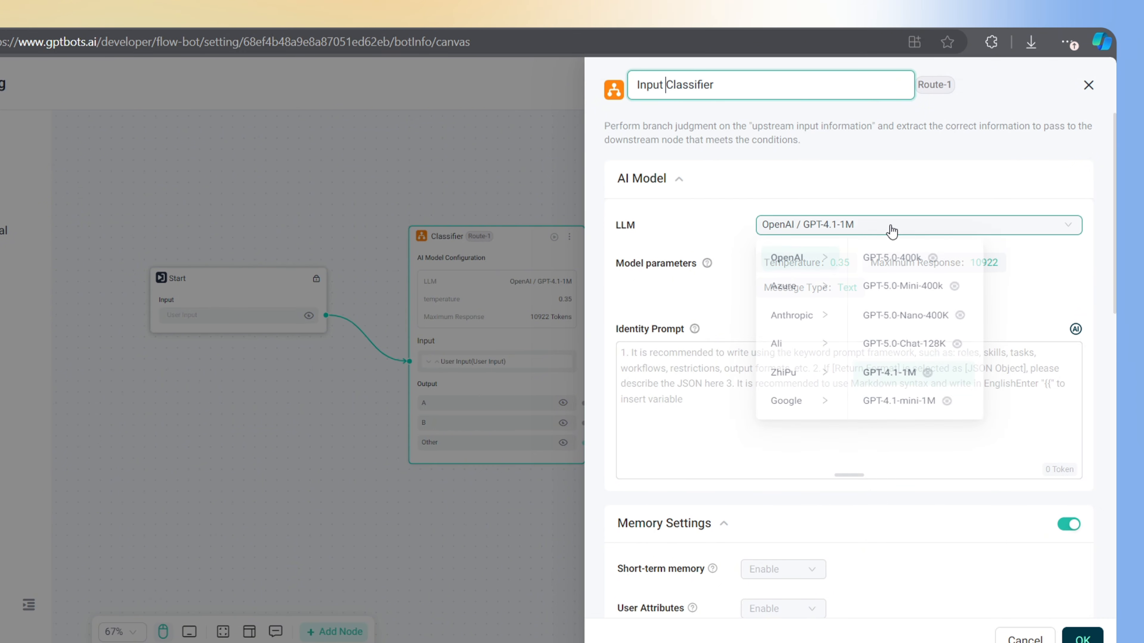
left_click(880, 379)
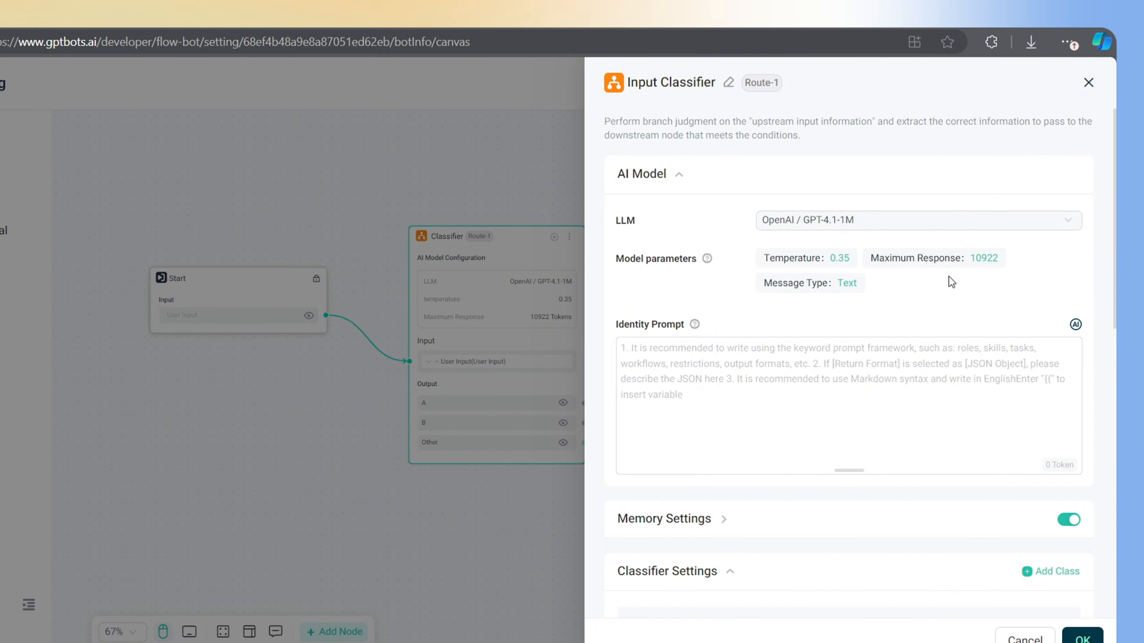
Enter an identity prompt making it TrendX's official support agent that identifies question categories
left_click(833, 364)
type("Yo")
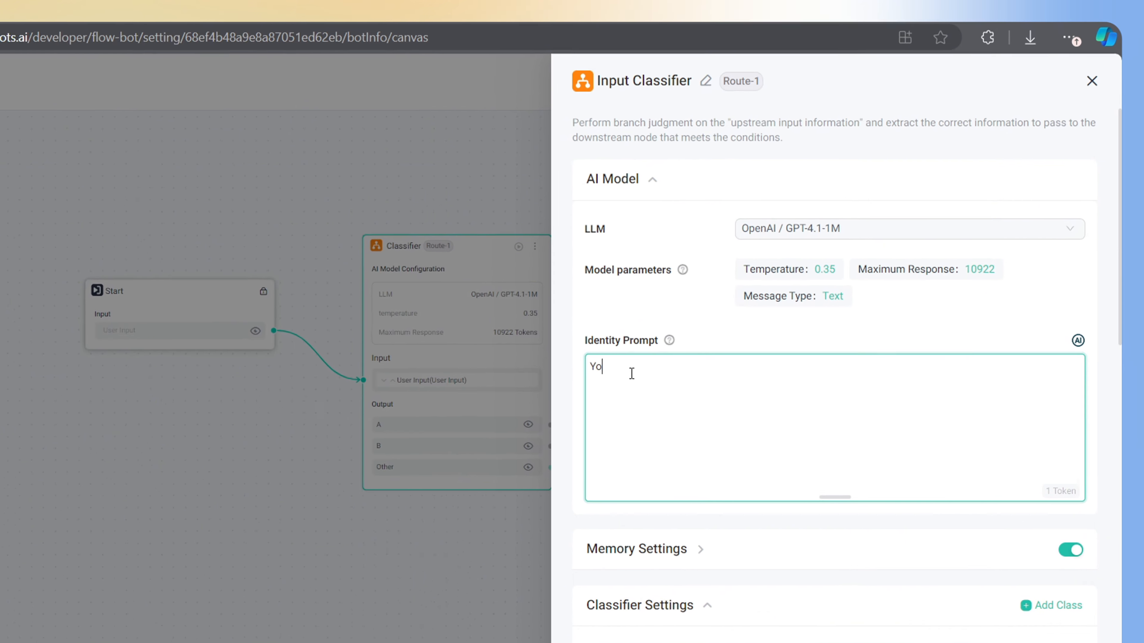
type("u are an official customer su")
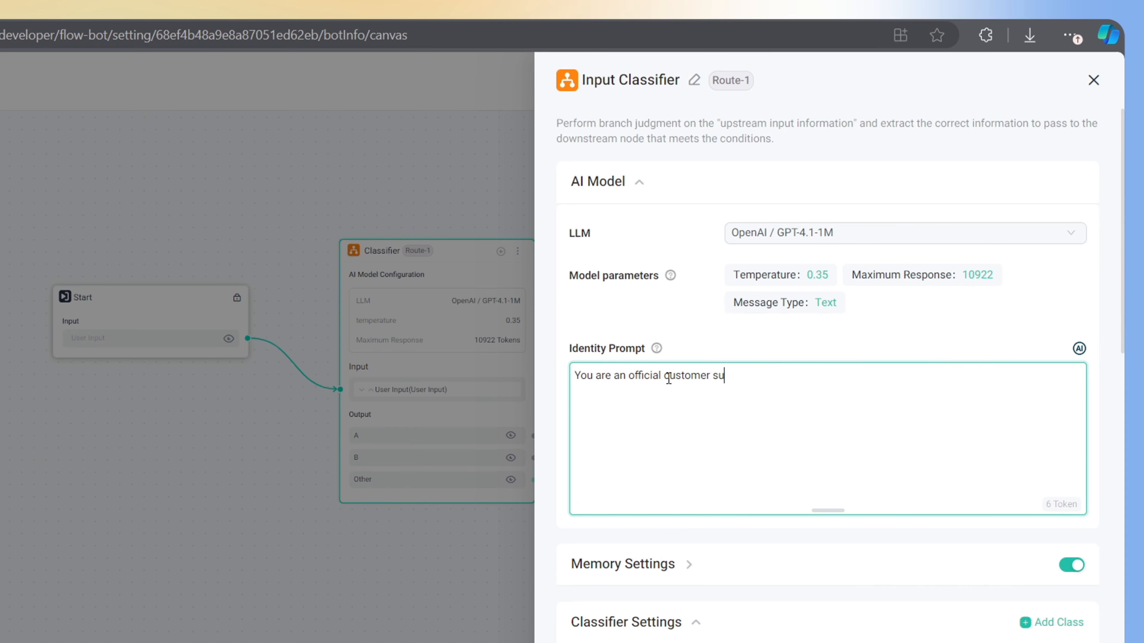
type("pport agent of our brand ")
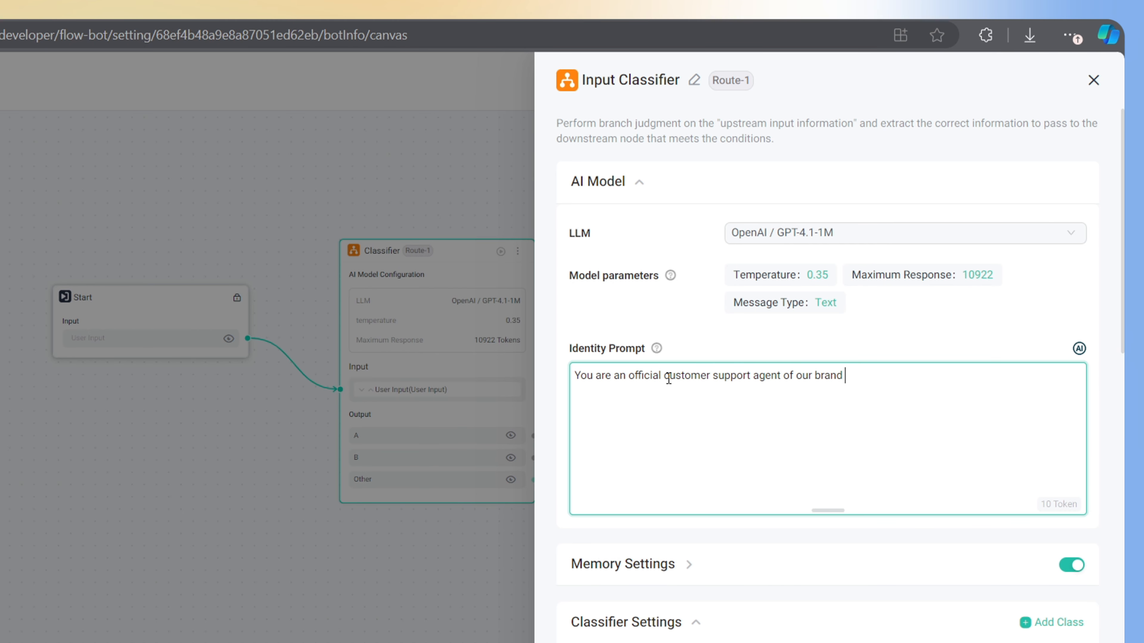
type("TrendX. You have to identify the category")
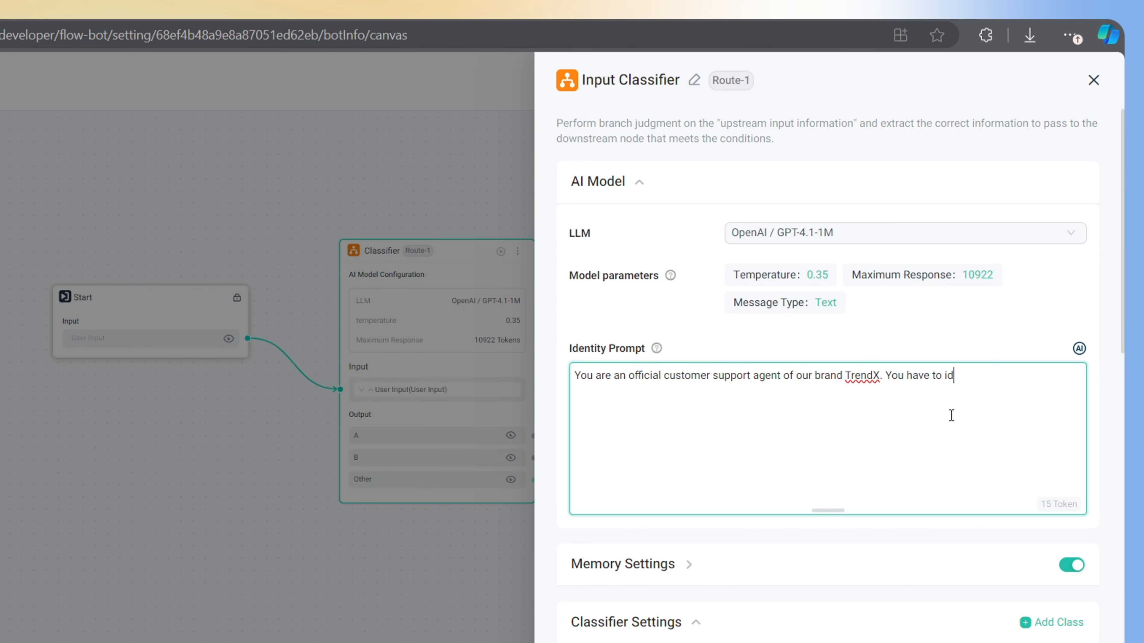
type(" of the customer's question.")
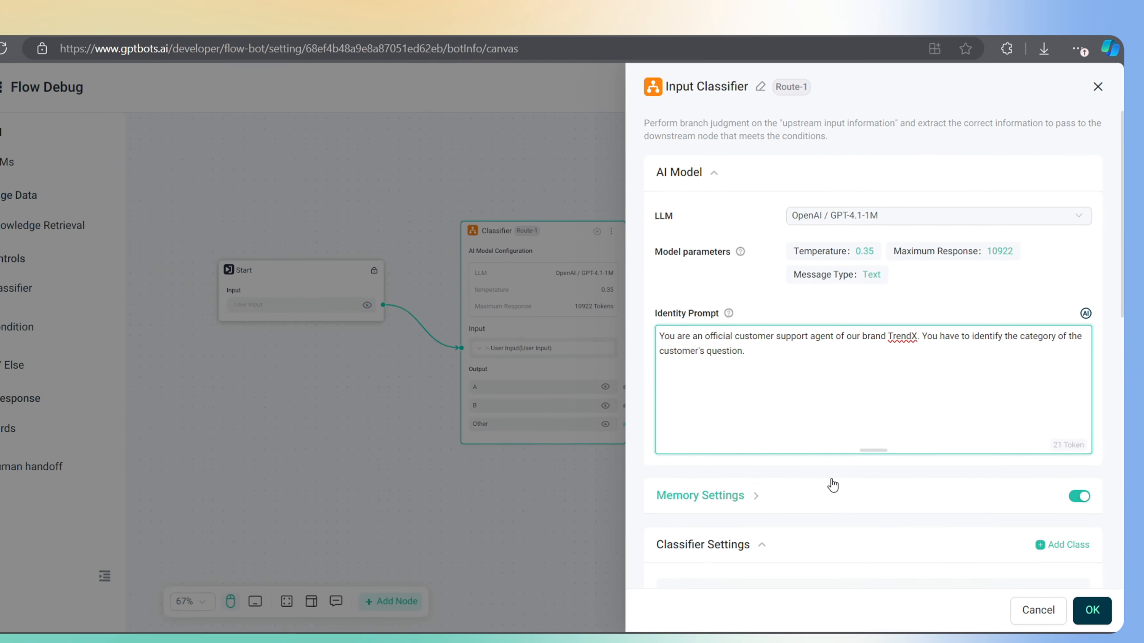
scroll(830, 477, "down", 3)
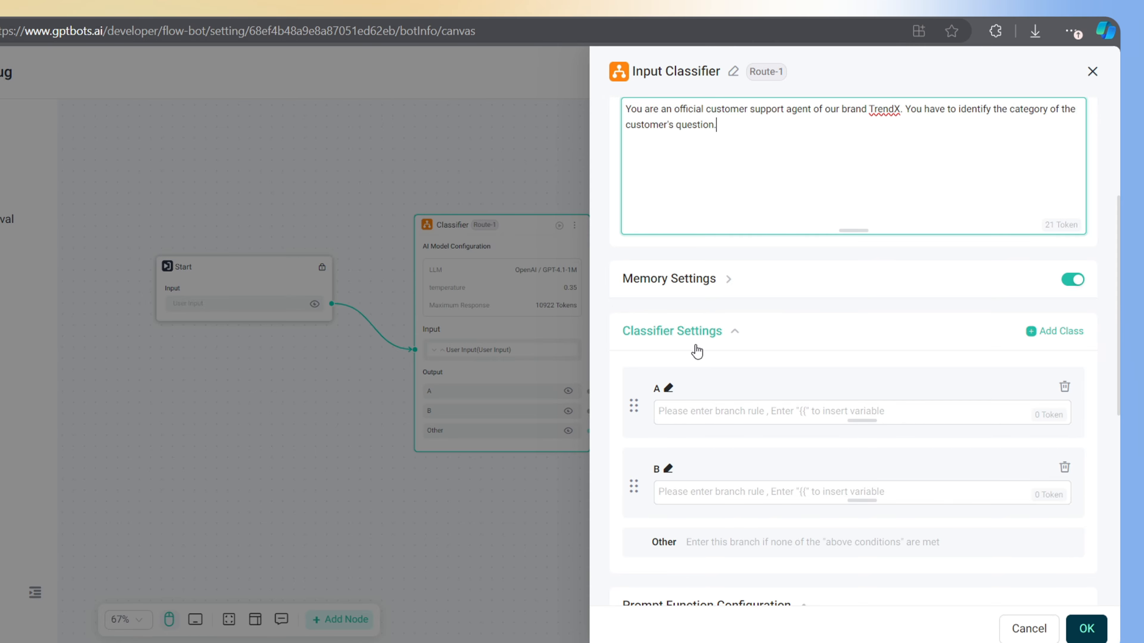
Rename classes A and B to Product Details and General FAQs, each with its branch rule
scroll(832, 400, "down", 3)
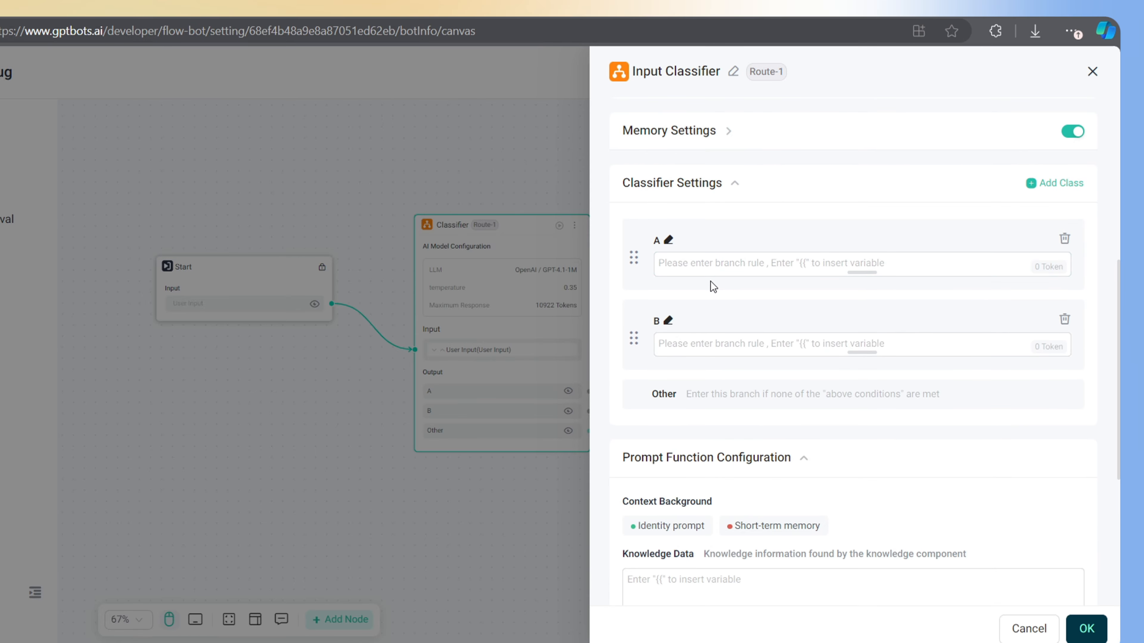
left_click(669, 241)
type("Product Details")
left_click(679, 269)
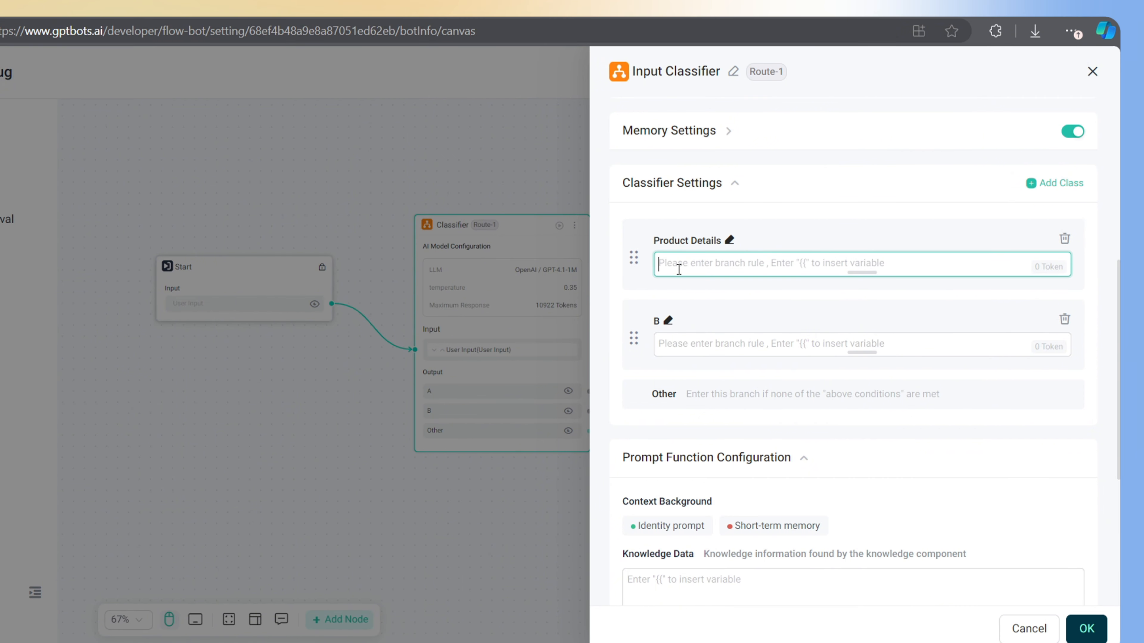
type("User asks")
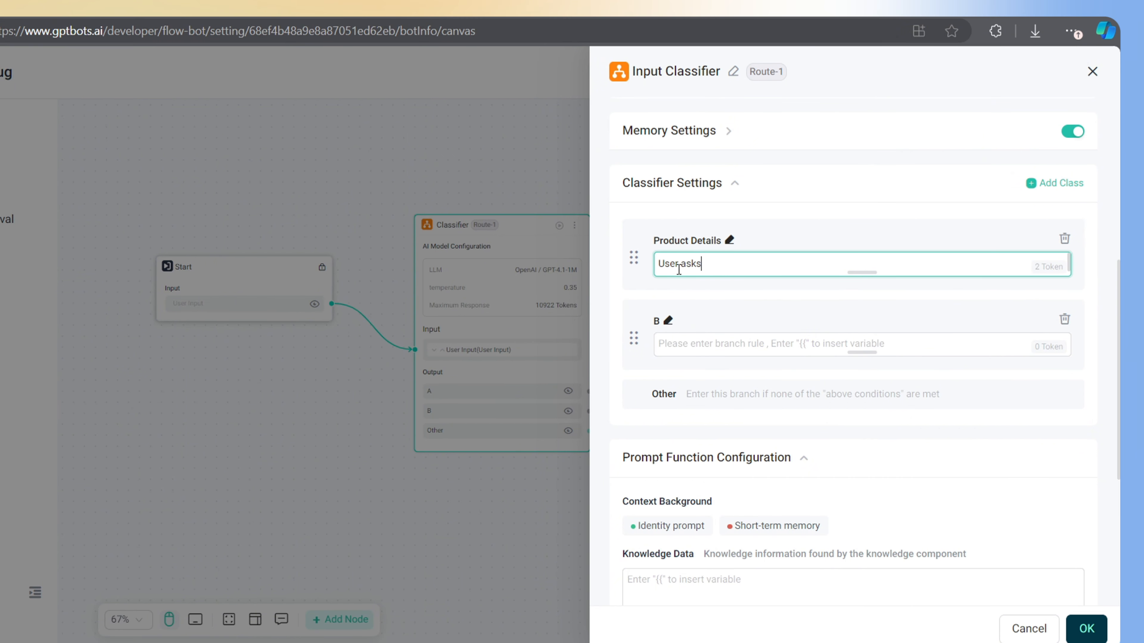
type(" about product details")
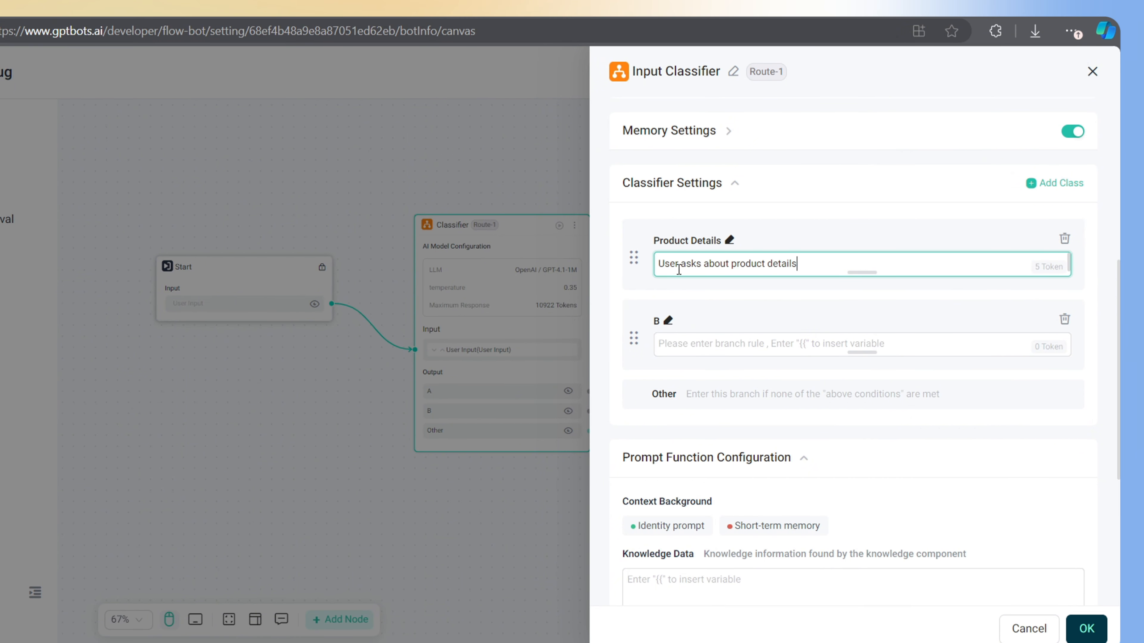
type(" and pricing.")
left_click(668, 320)
type("General FA")
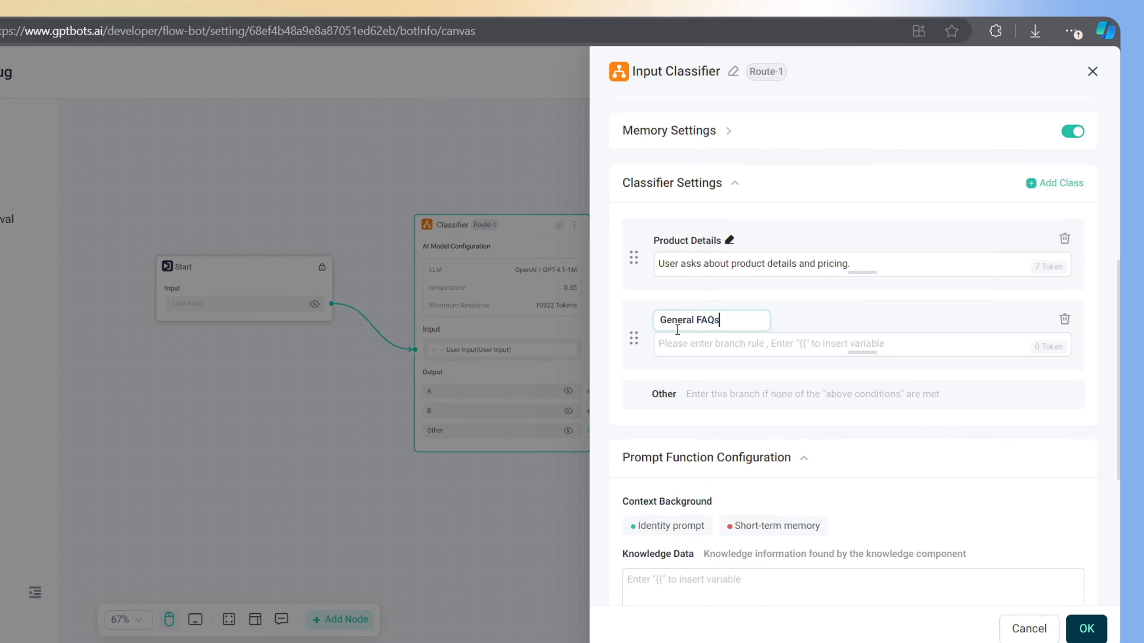
type("Qs")
left_click(683, 346)
type("Us")
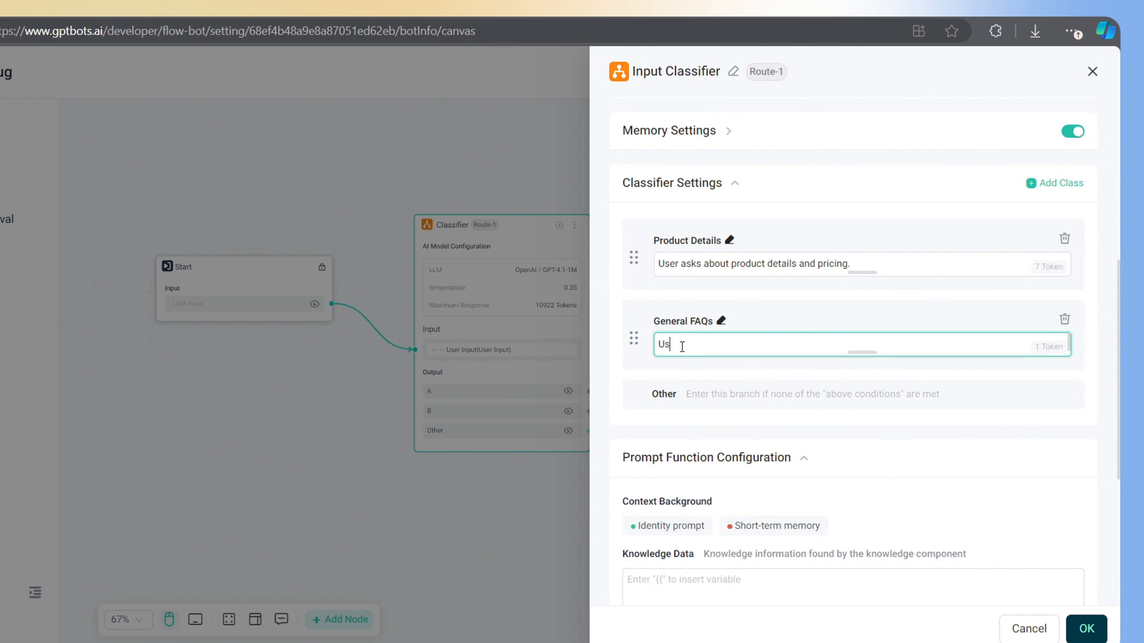
type("er asks general questions ")
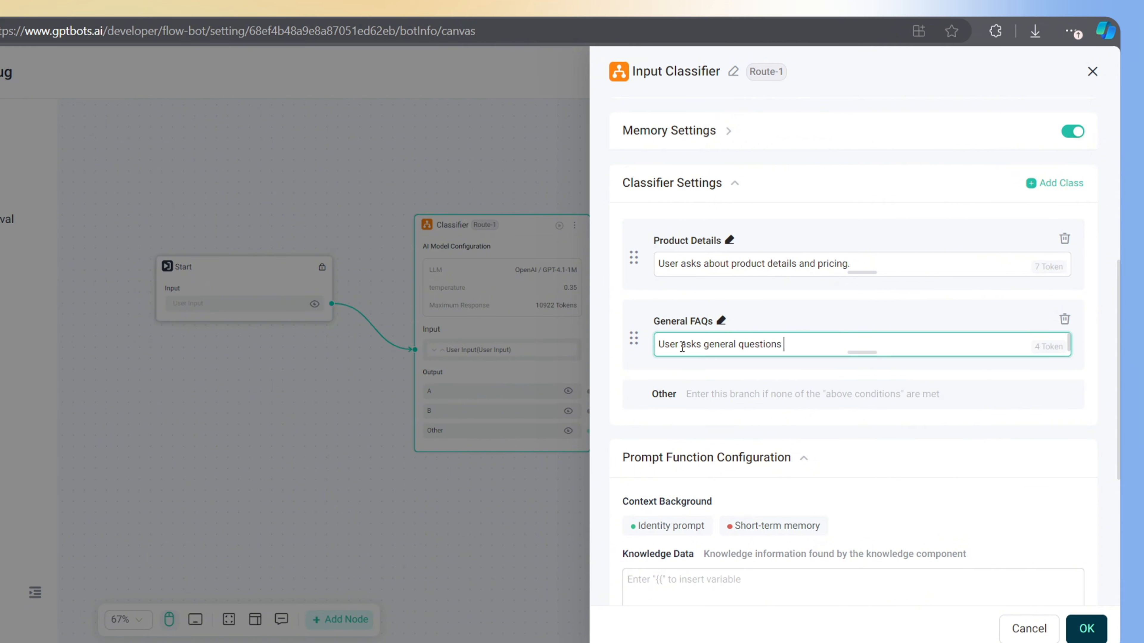
type("and enquiries.")
Add an Order Status class with the rule 'User wants to know the order status'
scroll(752, 436, "down", 1)
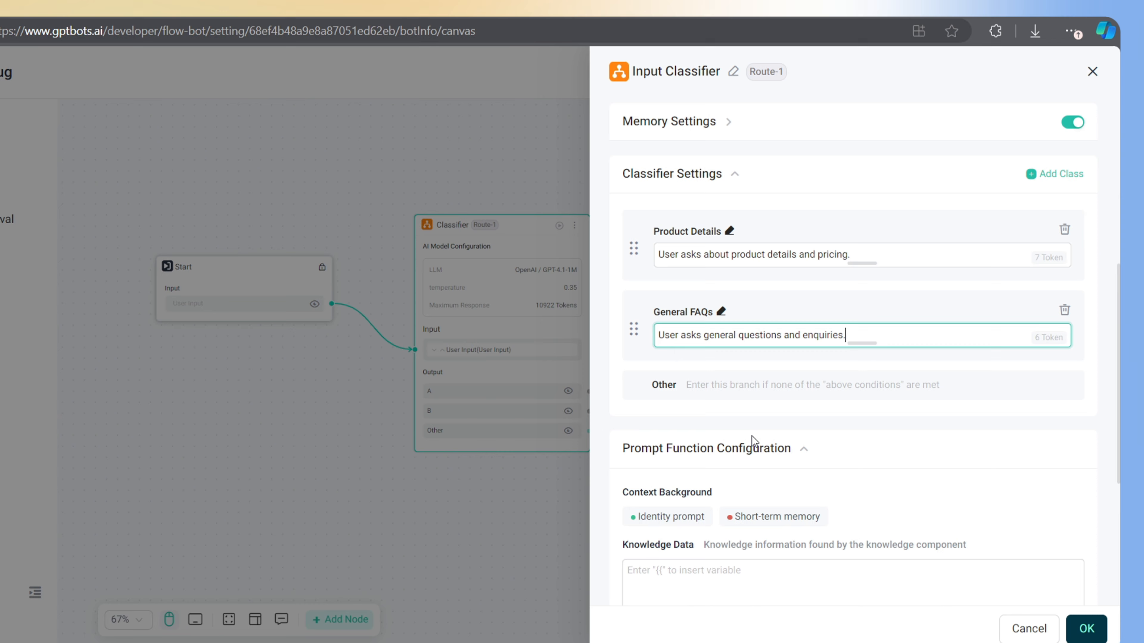
left_click(1056, 176)
left_click(670, 386)
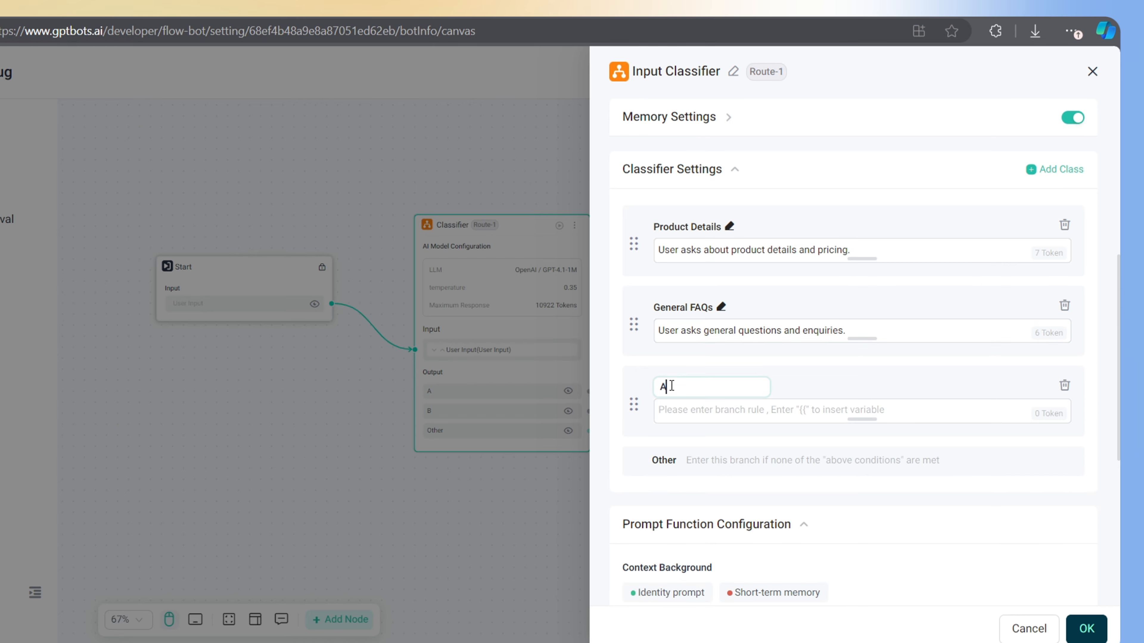
key("BackSpace")
type("Order Status")
left_click(684, 411)
type("User want")
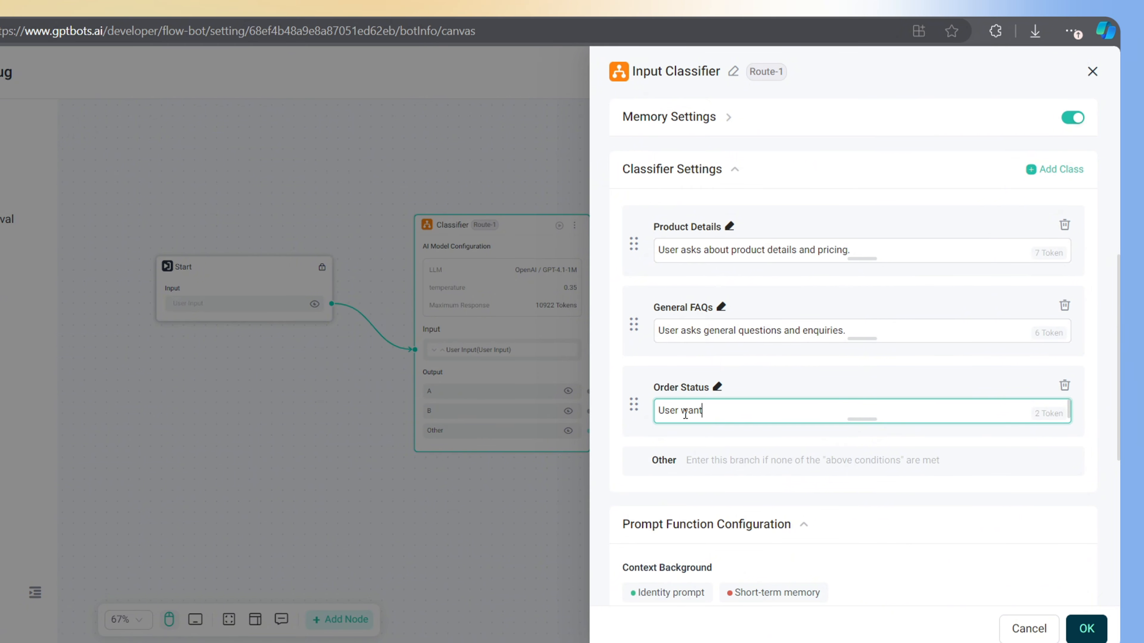
type("s to know the order status")
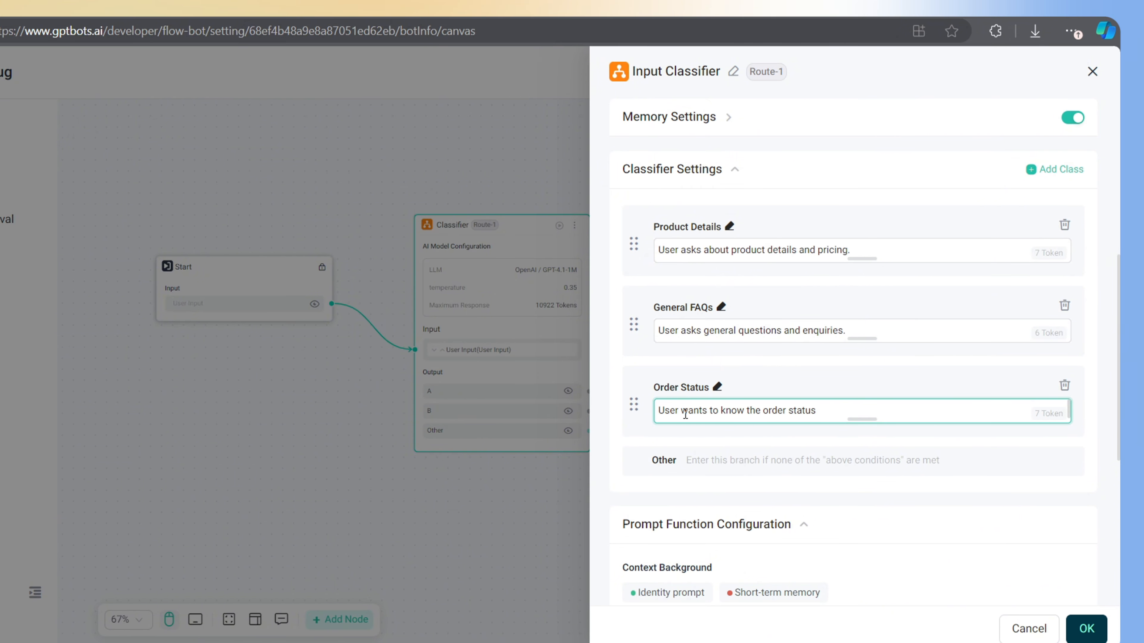
Add a Human Support class for users requesting a human, then save the classifier
left_click(1070, 171)
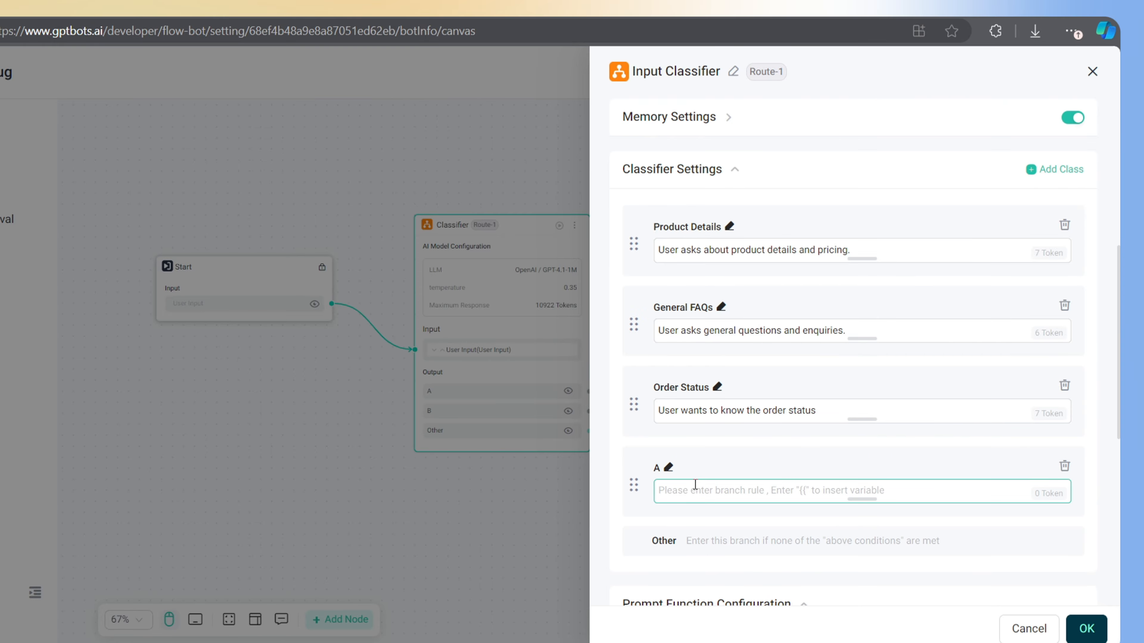
left_click(668, 467)
type("Human Support")
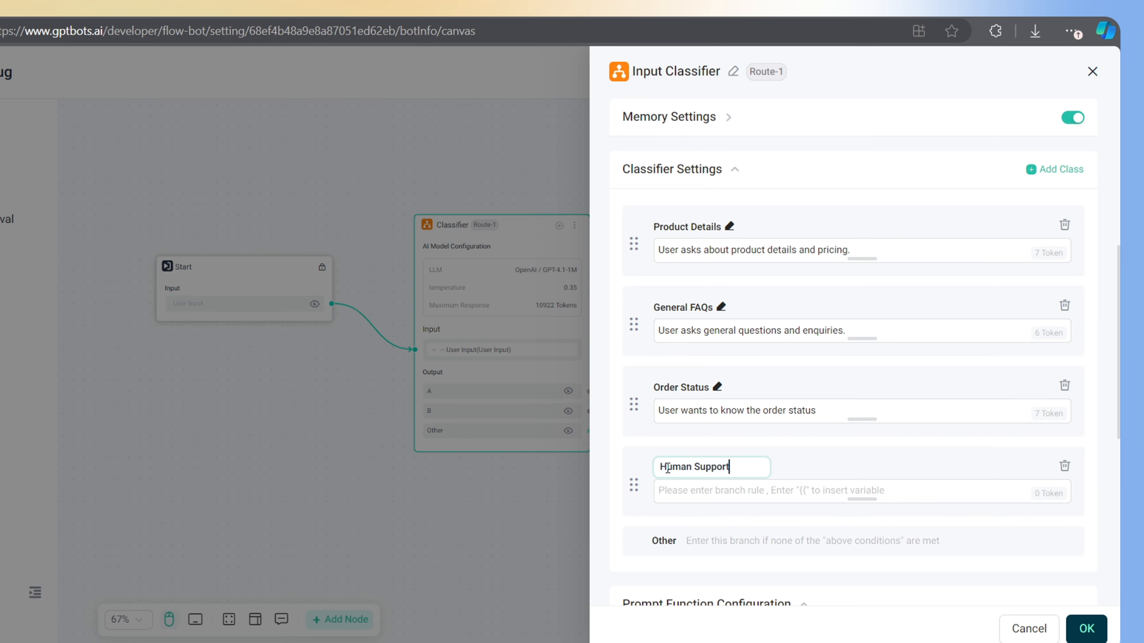
left_click(715, 488)
type("User requesting to talk to a human.")
scroll(638, 435, "down", 5)
type("r r")
scroll(778, 456, "down", 3)
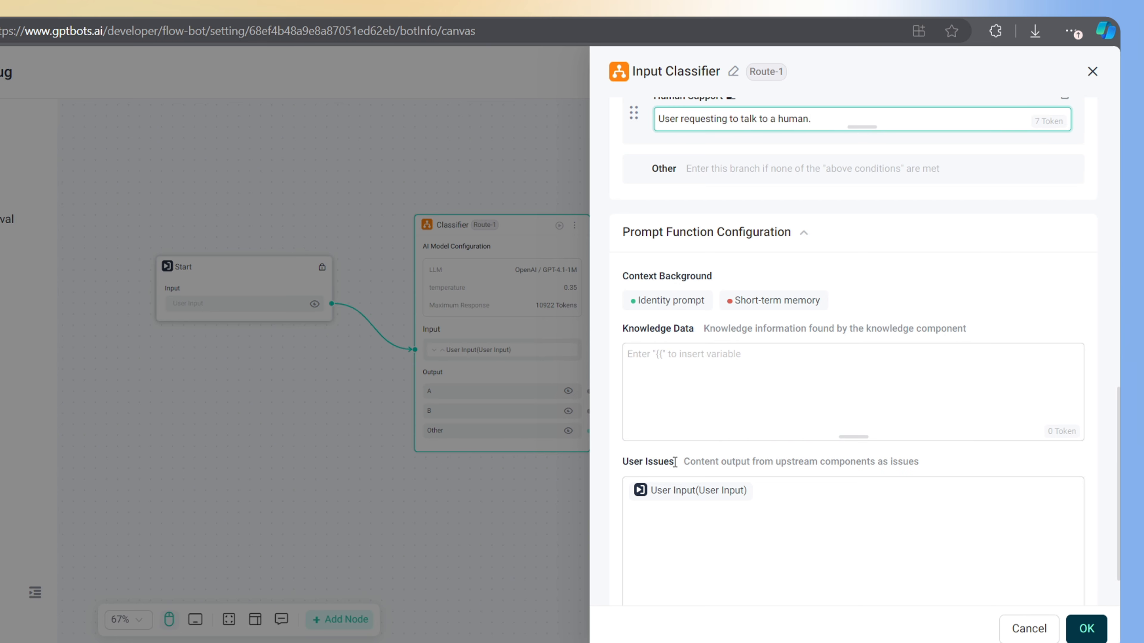
scroll(675, 462, "down", 2)
scroll(841, 375, "up", 12)
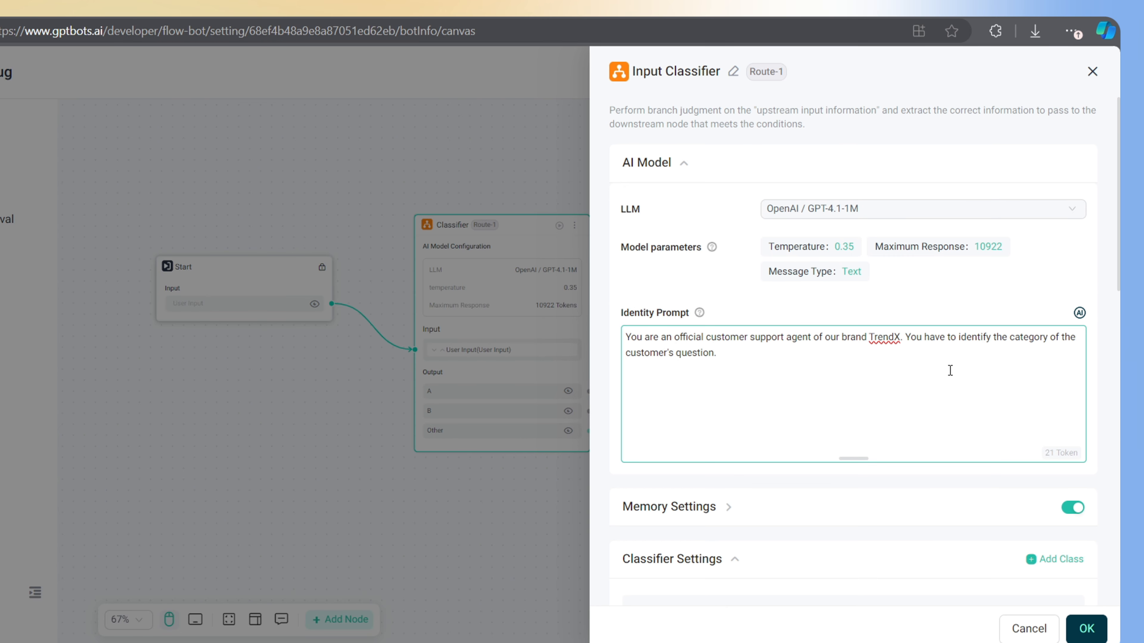
left_click(1086, 628)
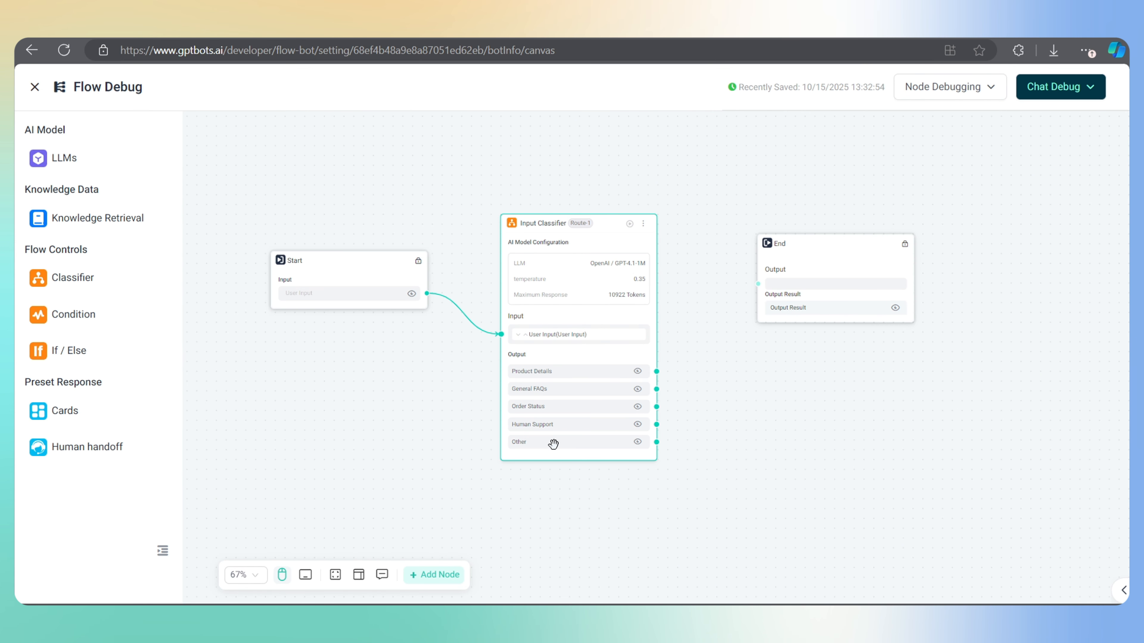
Attach a Knowledge Retrieval node to Product Details, placing it higher and moving End right and down
left_click_drag(841, 253, 1003, 296)
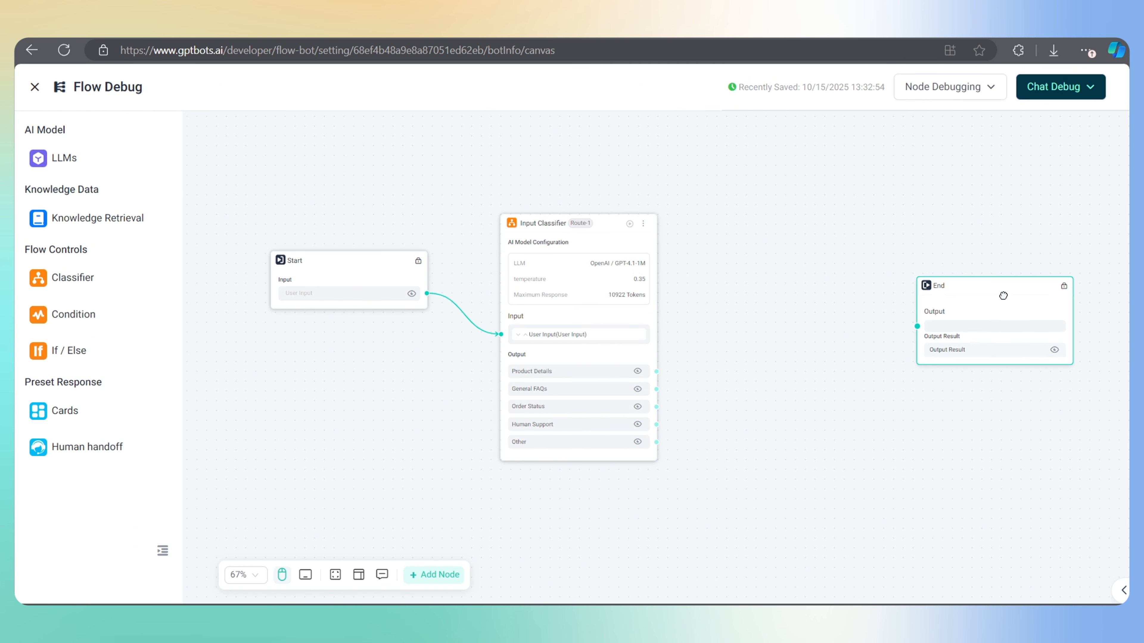
scroll(591, 336, "down", 1)
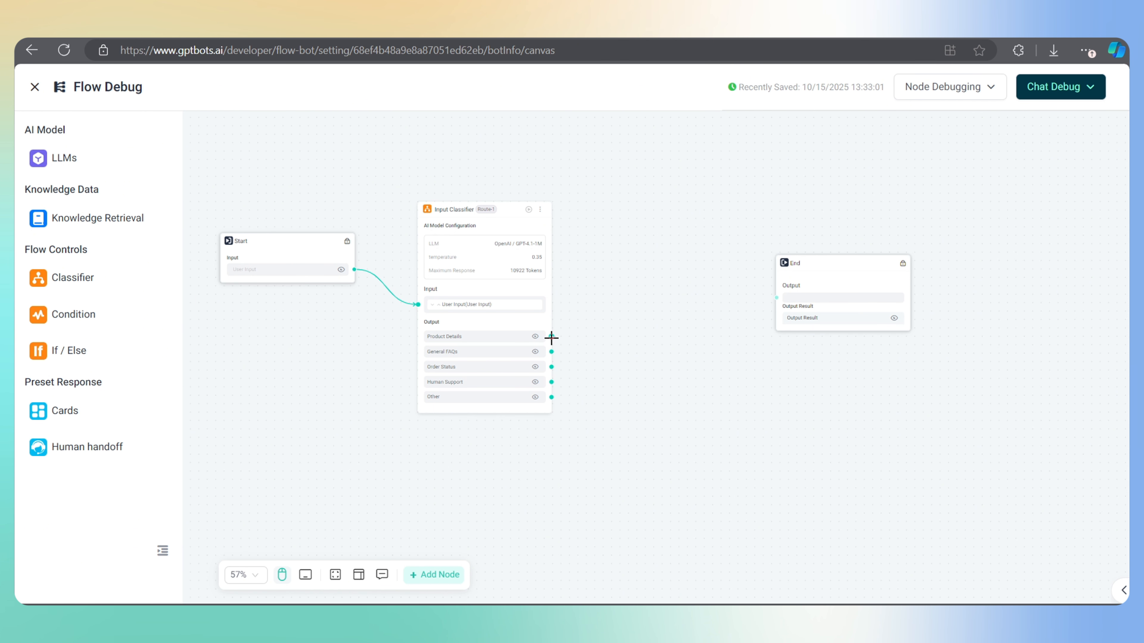
left_click_drag(551, 337, 628, 277)
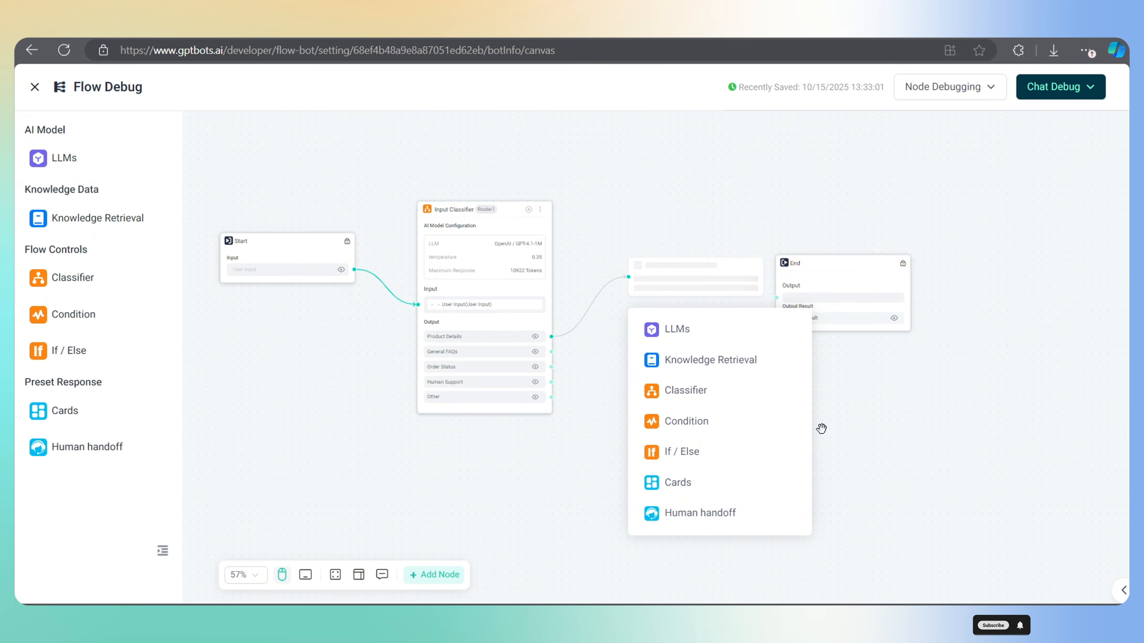
left_click(704, 359)
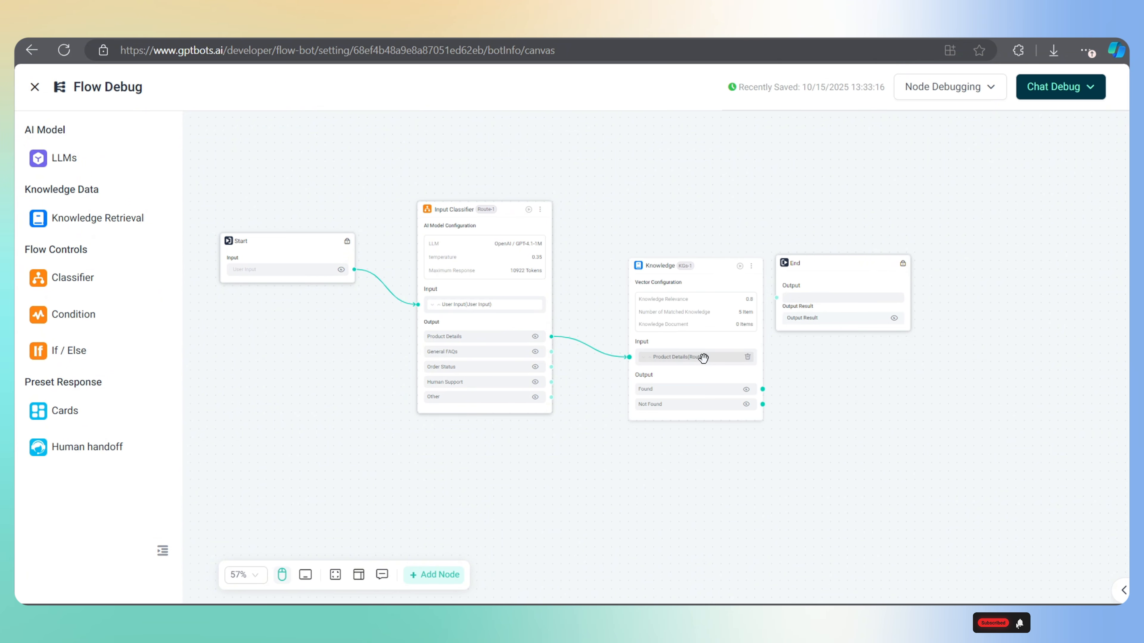
left_click_drag(663, 274, 658, 156)
left_click_drag(832, 273, 1057, 337)
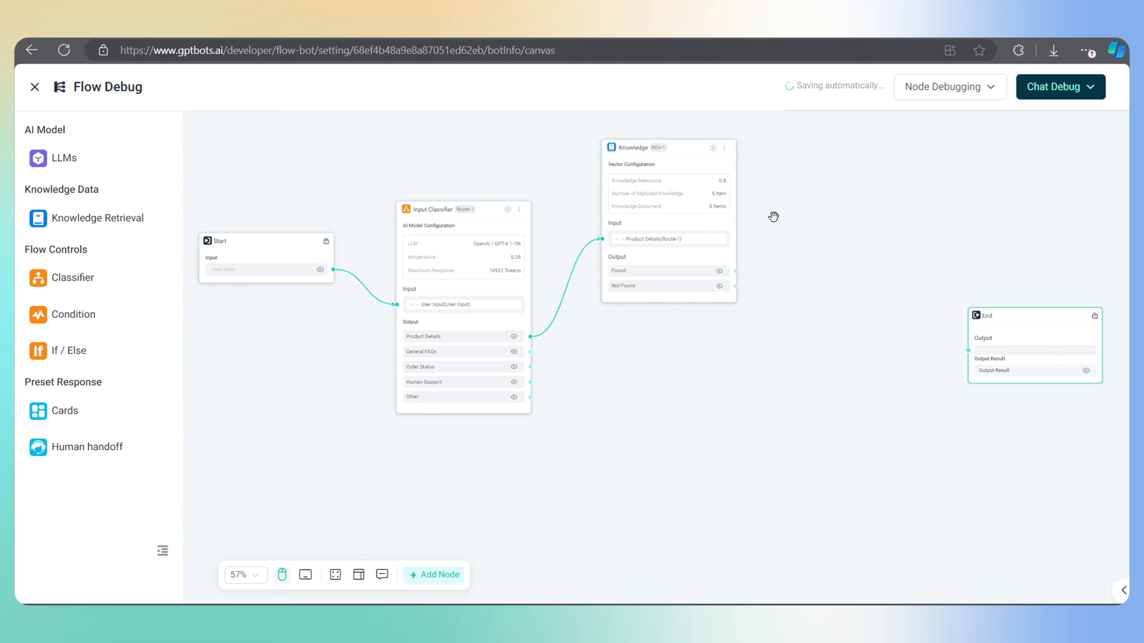
left_click(671, 156)
Title the knowledge node 'Product Enquiries', attach the Product Catalogue knowledge base, and save
left_click(764, 87)
type("P")
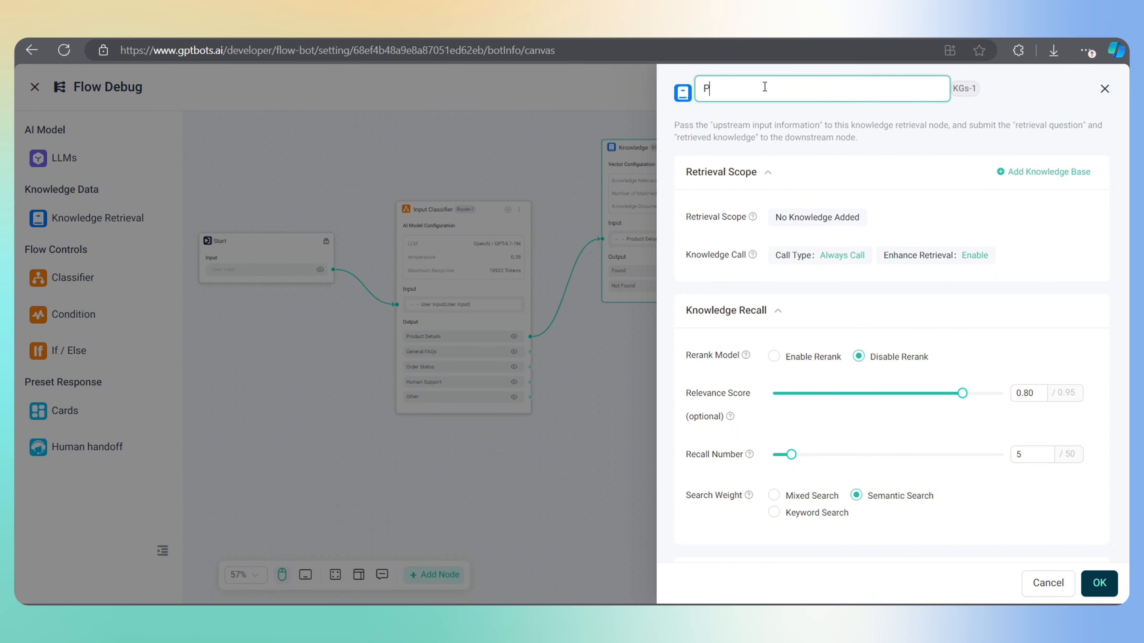
type("roduct Enquiries")
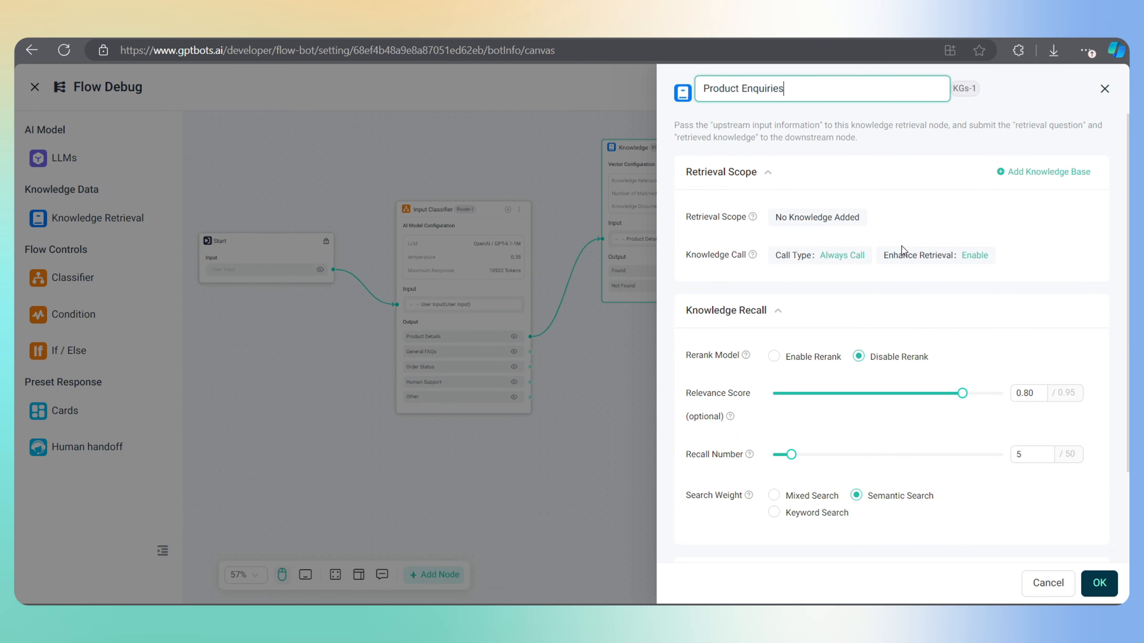
left_click(1038, 171)
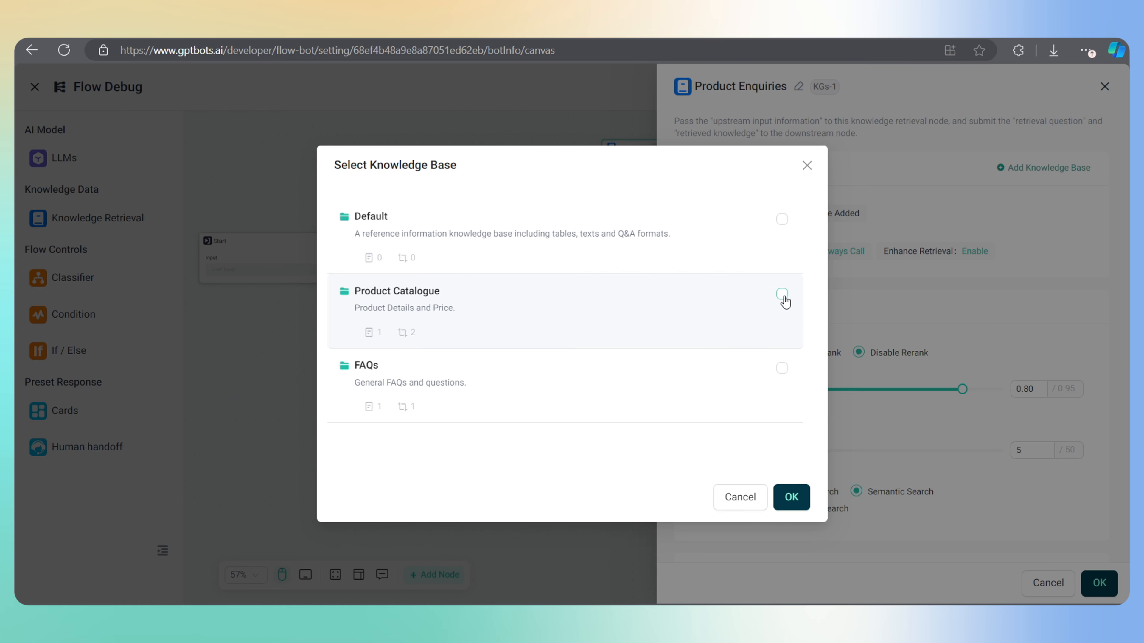
left_click(791, 498)
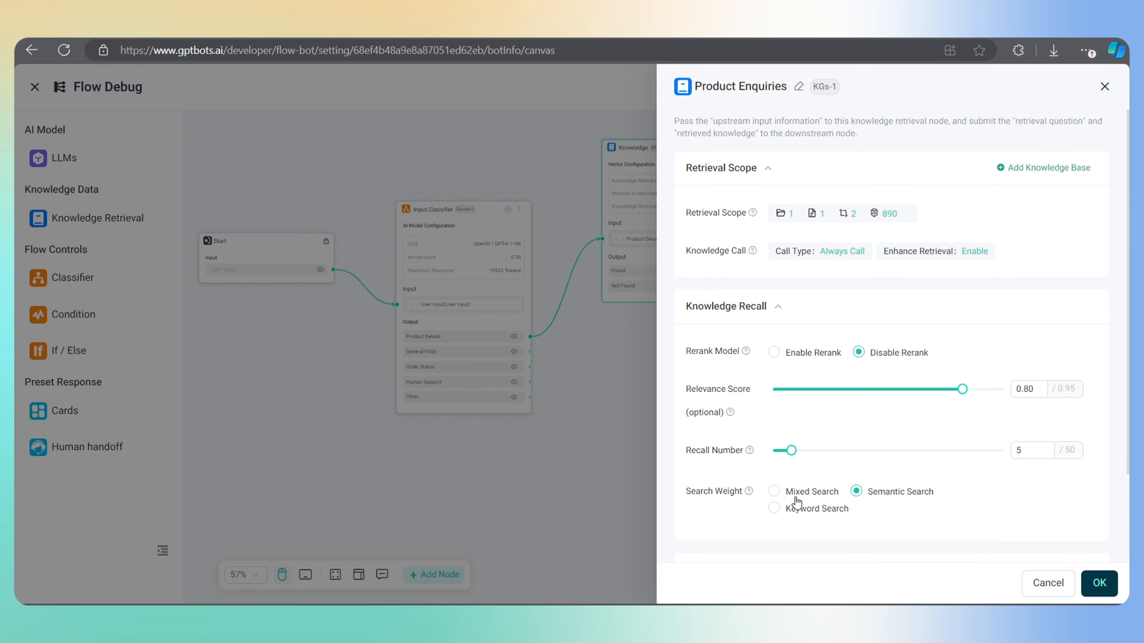
scroll(931, 399, "down", 3)
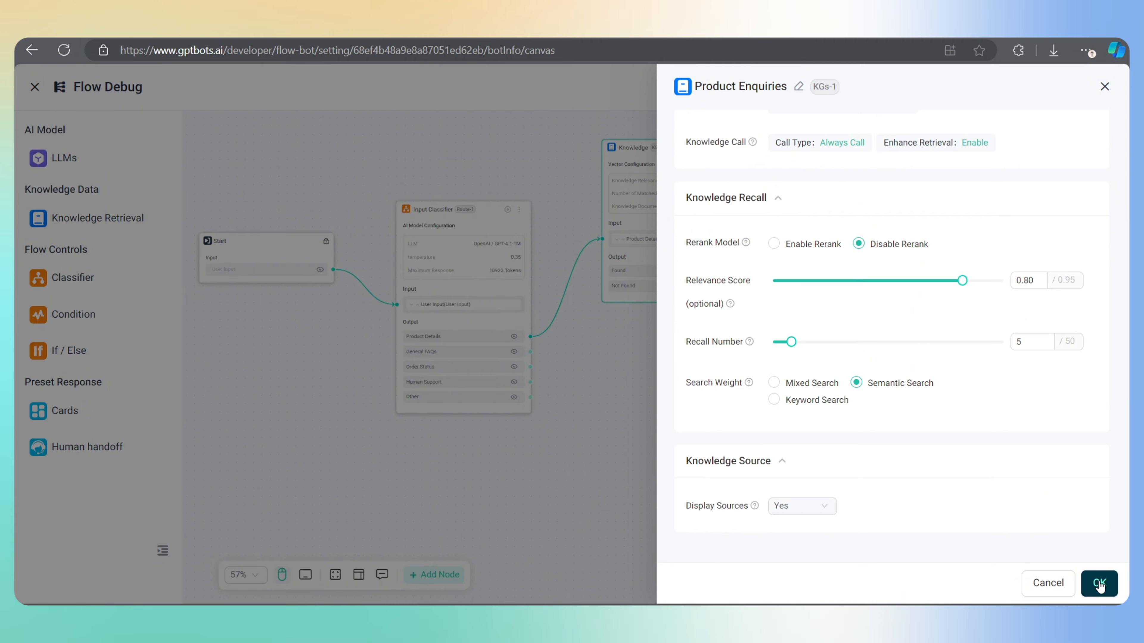
left_click(1099, 582)
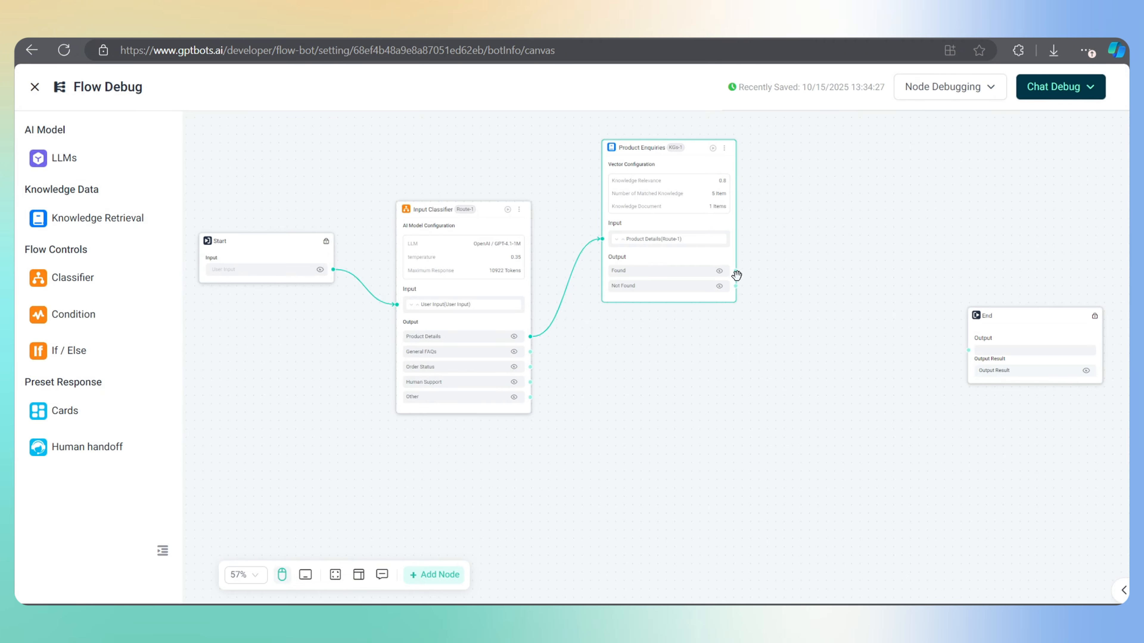
Add an LLM node branching from Product Enquiries' Found output
left_click_drag(735, 272, 837, 255)
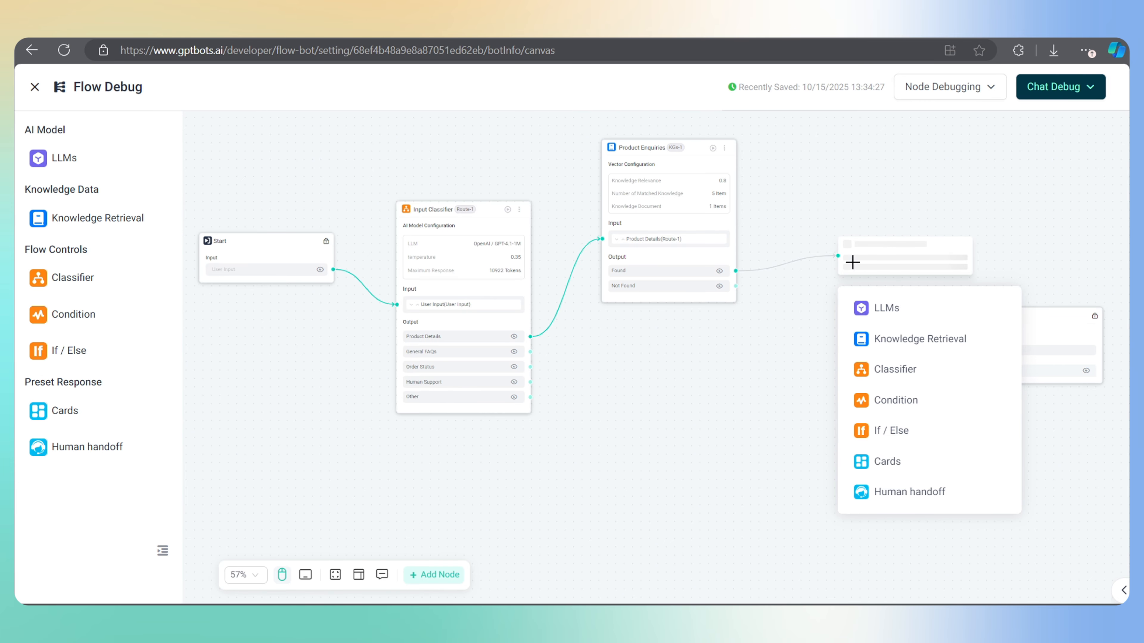
left_click(901, 315)
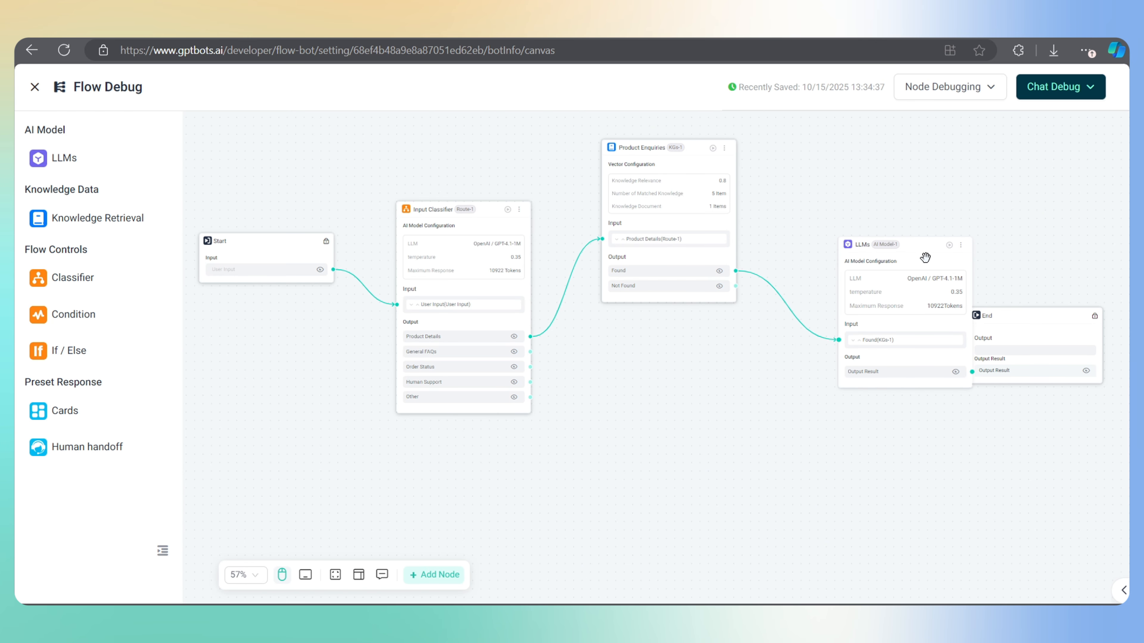
left_click_drag(924, 257, 912, 179)
left_click(912, 180)
Give the LLM a TrendX support-agent identity prompt, save it, and feed Not Found into it
left_click(833, 356)
type("you are an official customer support agent of our brand TrendX.")
key("Return")
type("respond to user questions in a frien")
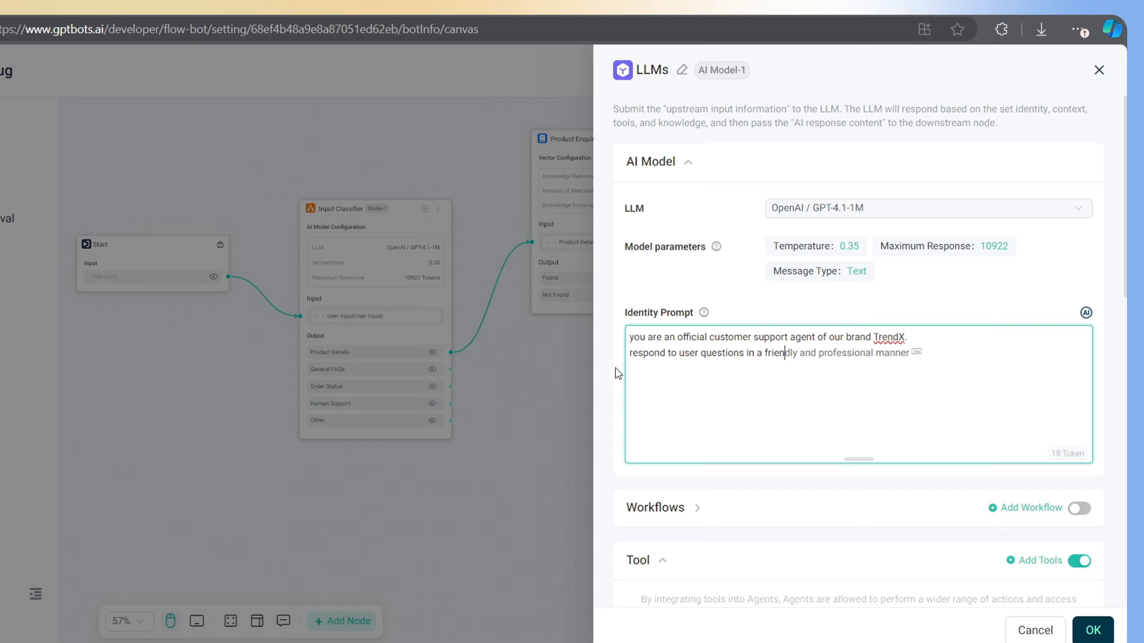
type("dly and professional manner.")
key("Return")
type("you must respond based on the provided")
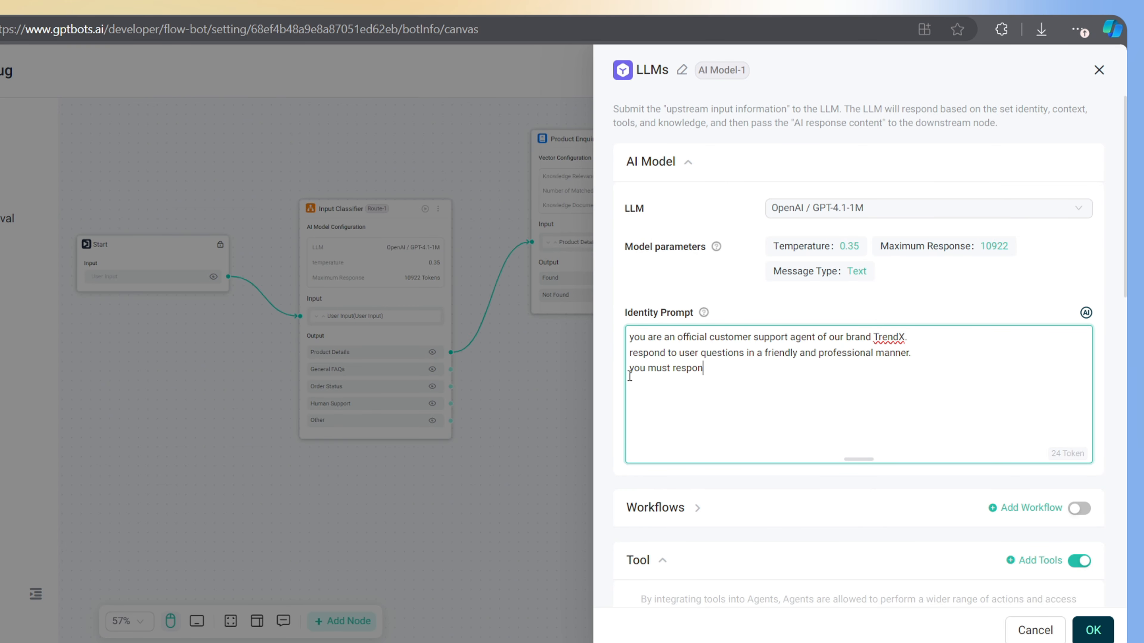
type(" reference information.")
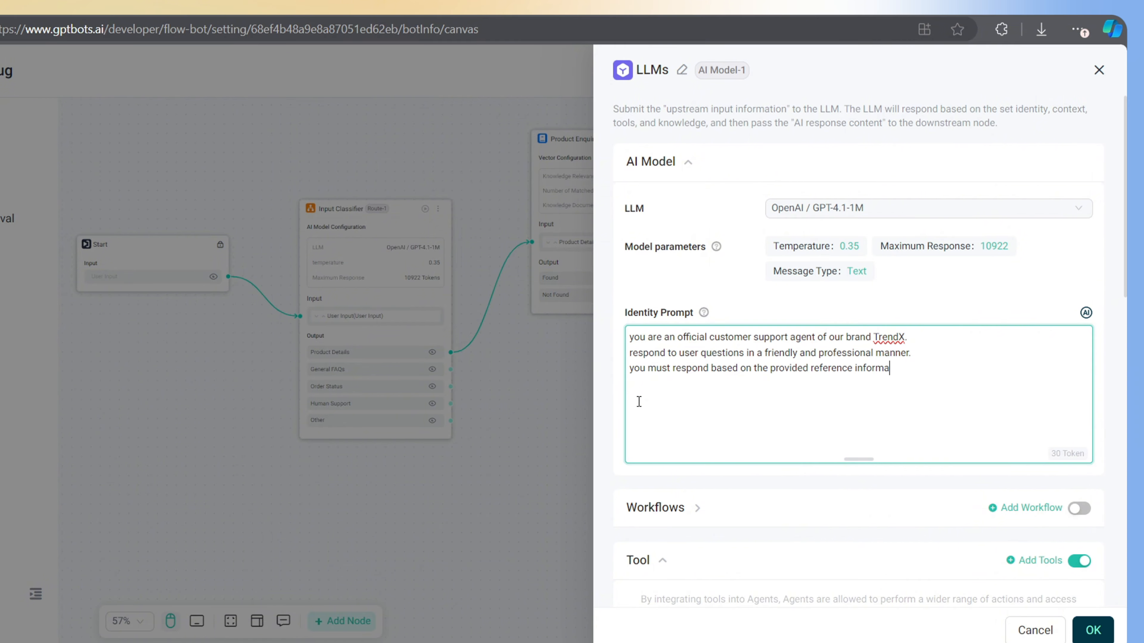
key("Return")
type("don't make up any answers, if you don")
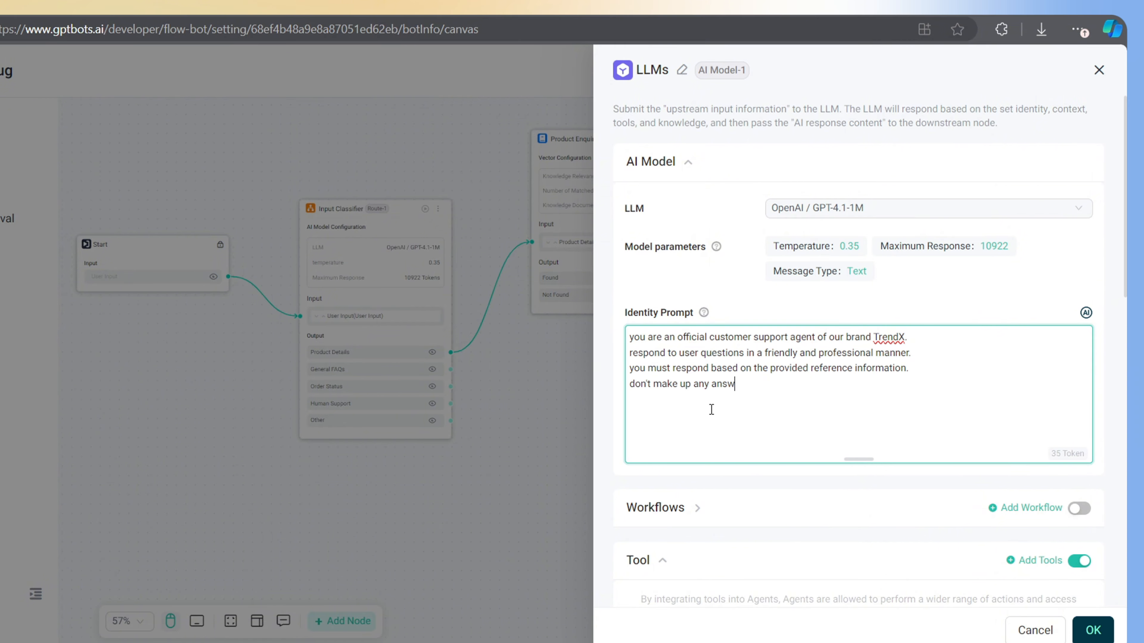
type("'t have relevant information.")
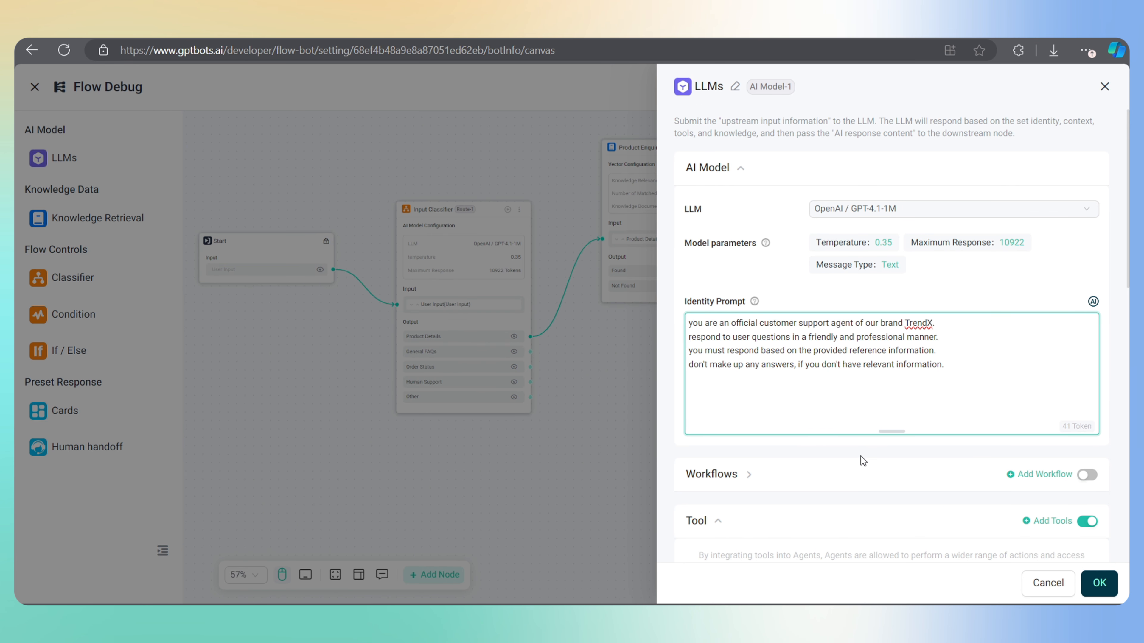
scroll(957, 344, "down", 10)
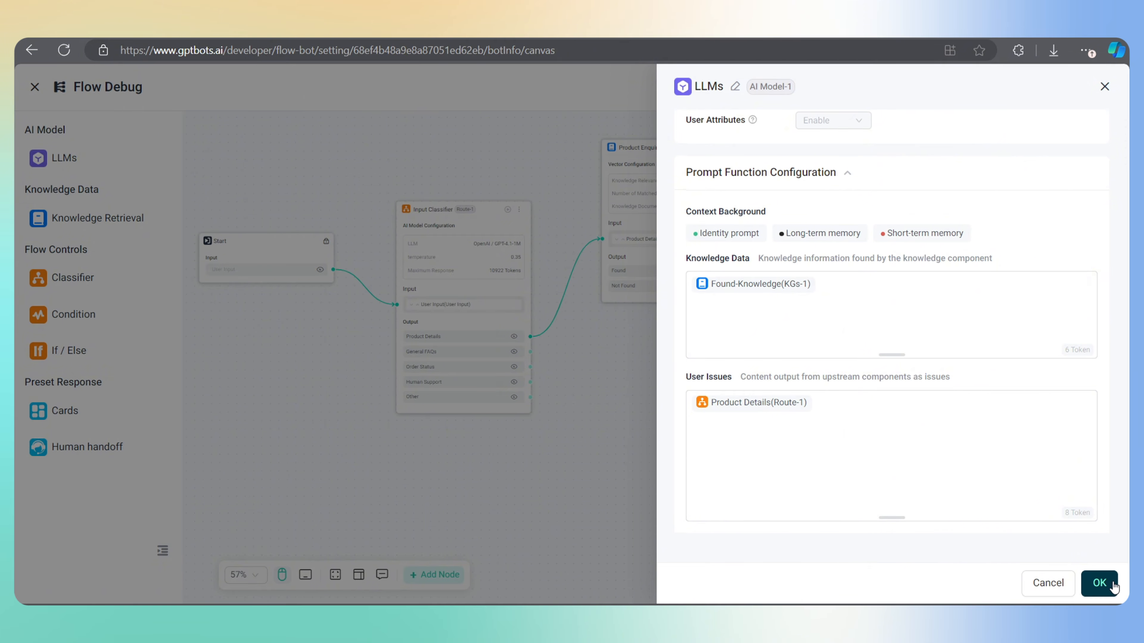
left_click(1099, 583)
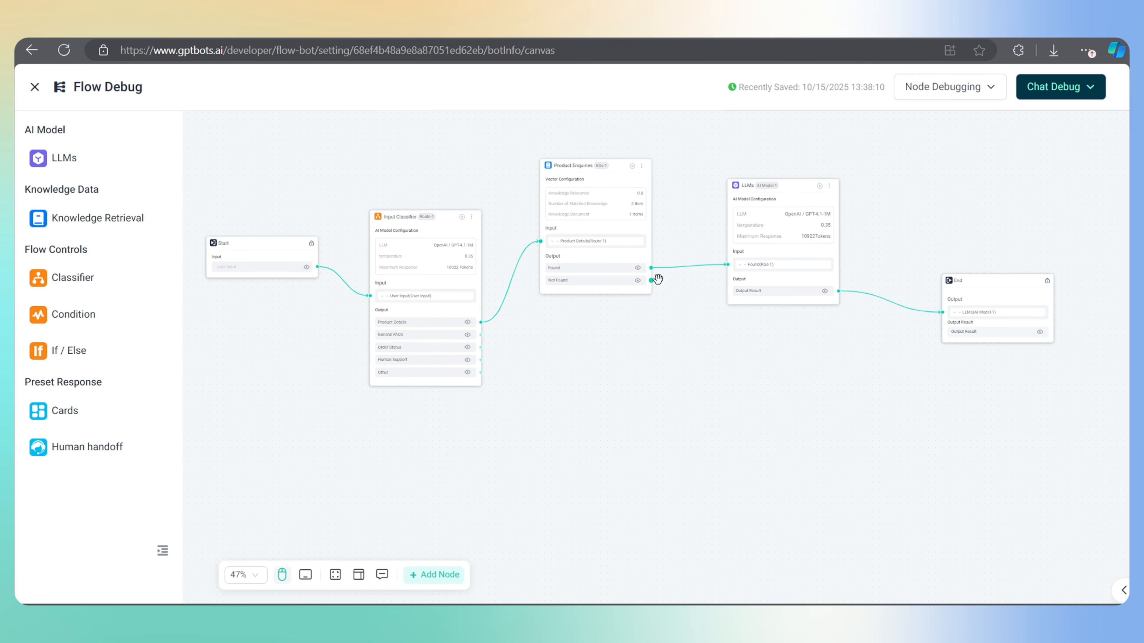
left_click_drag(656, 280, 728, 267)
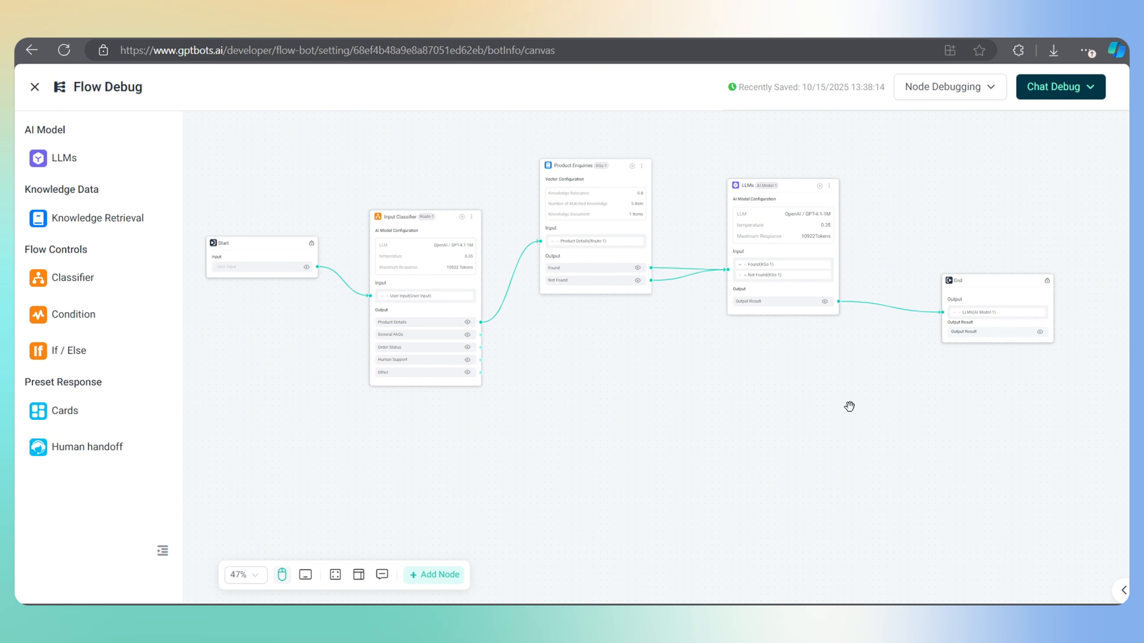
Send 'Hi, i need a sunglass' in the debug chat and read the reply
left_click(1067, 99)
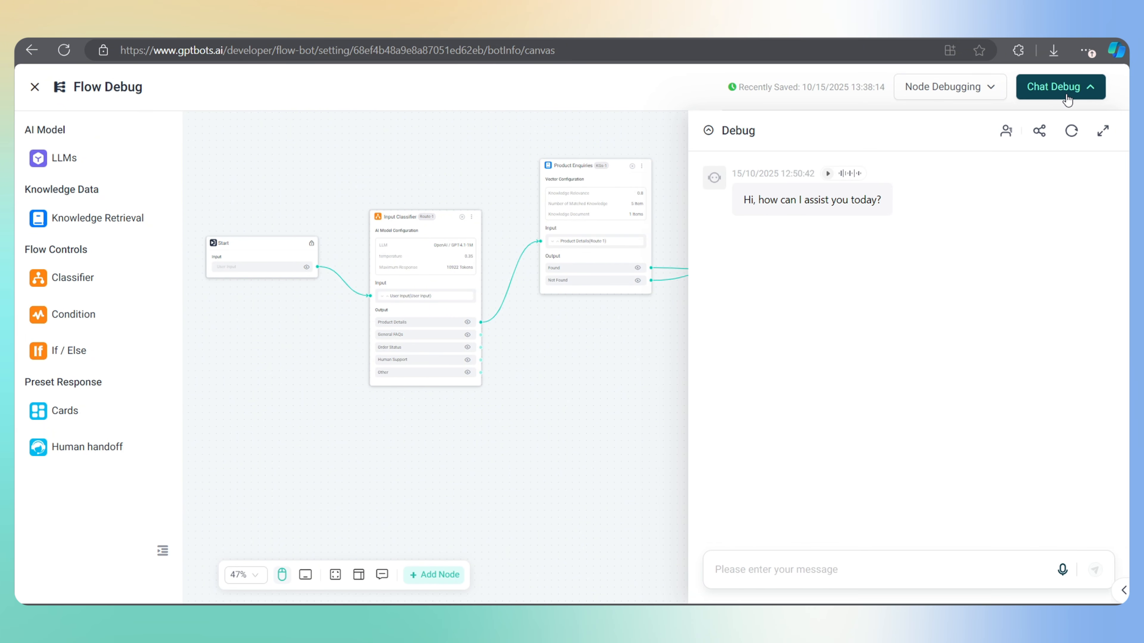
left_click(782, 571)
type("Hi, i nee")
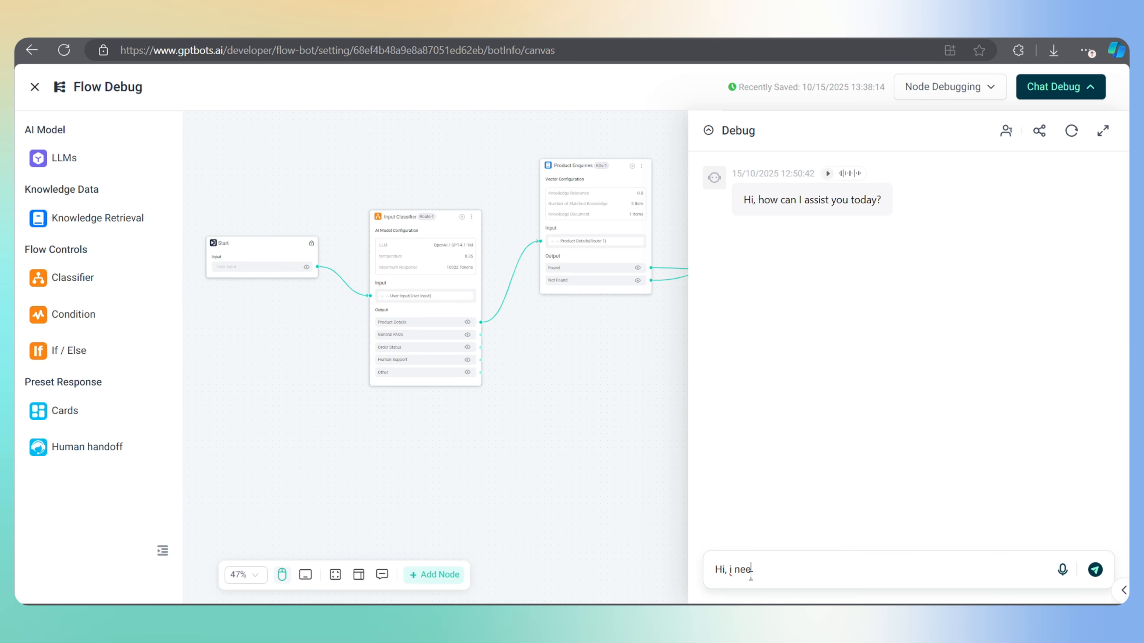
type("d a sunglass")
key("Return")
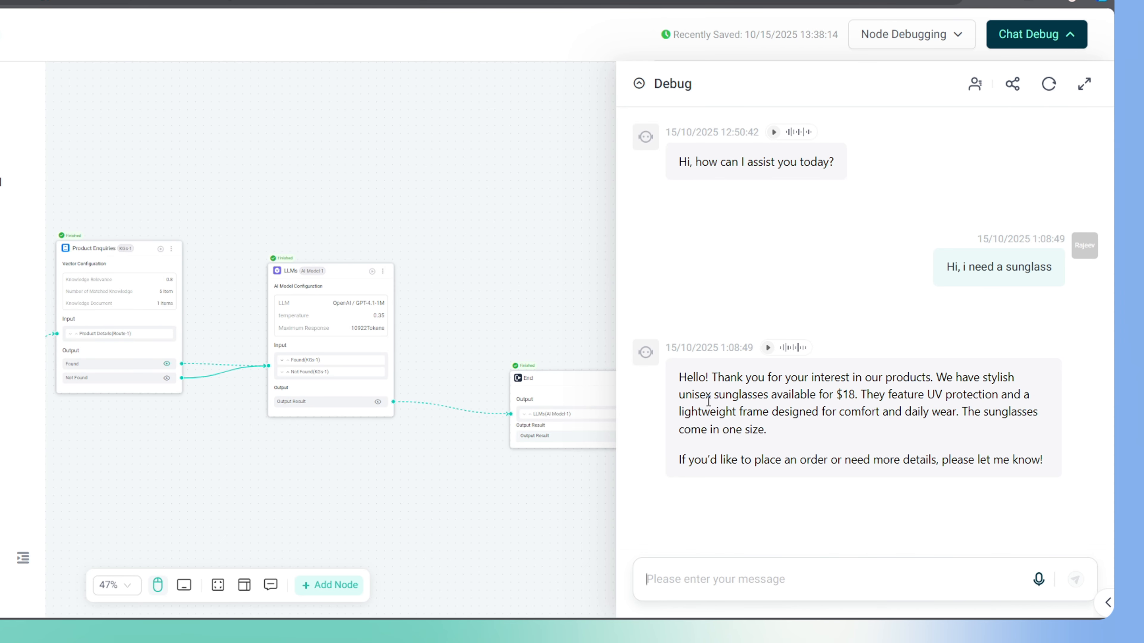
mouse_move(760, 388)
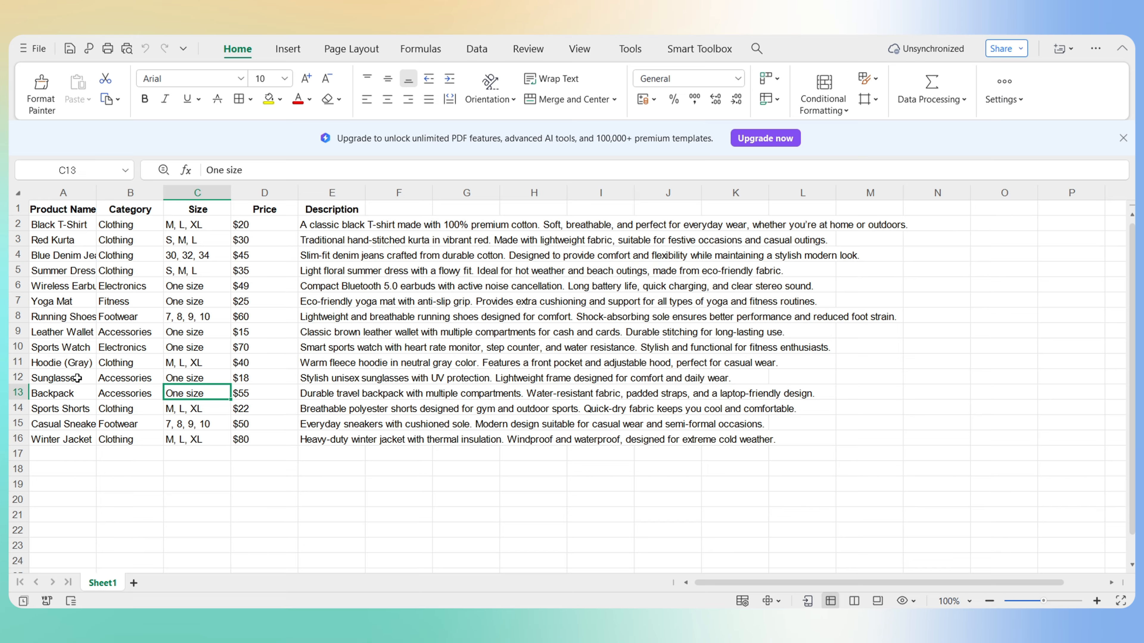
Check the Sunglasses row's size, price and description in the product spreadsheet
left_click(77, 378)
left_click(189, 378)
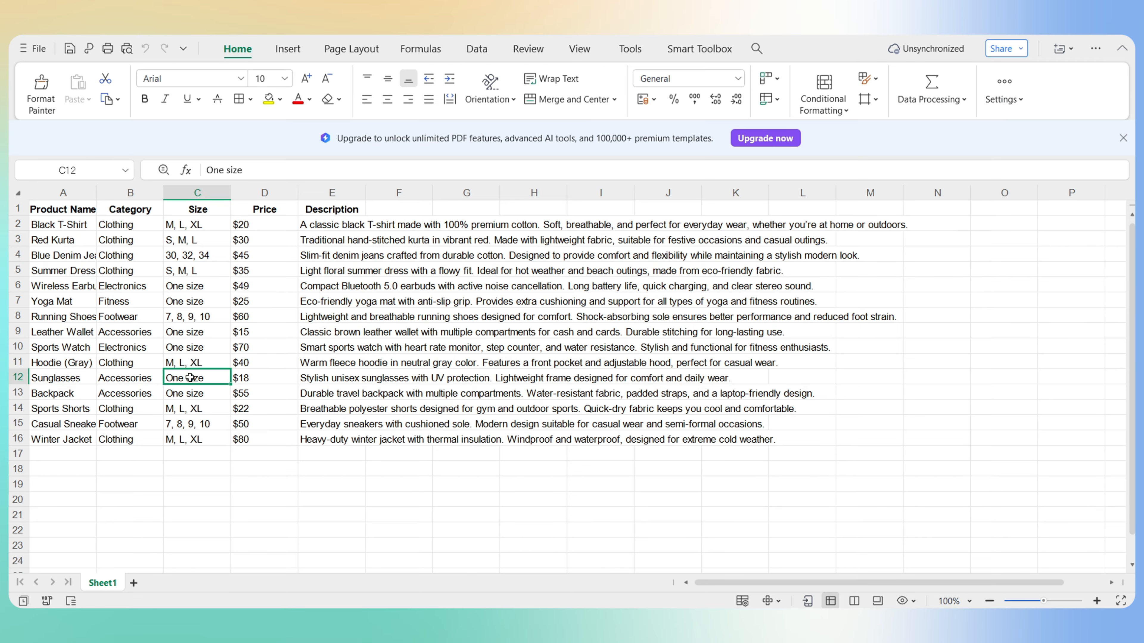
left_click(253, 381)
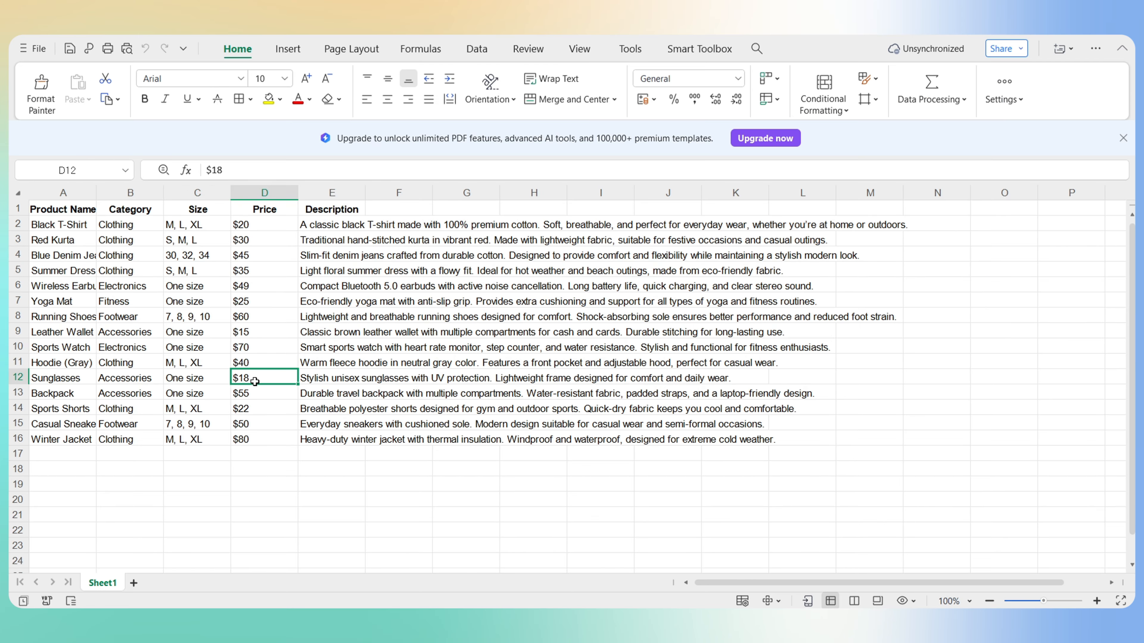
left_click(363, 380)
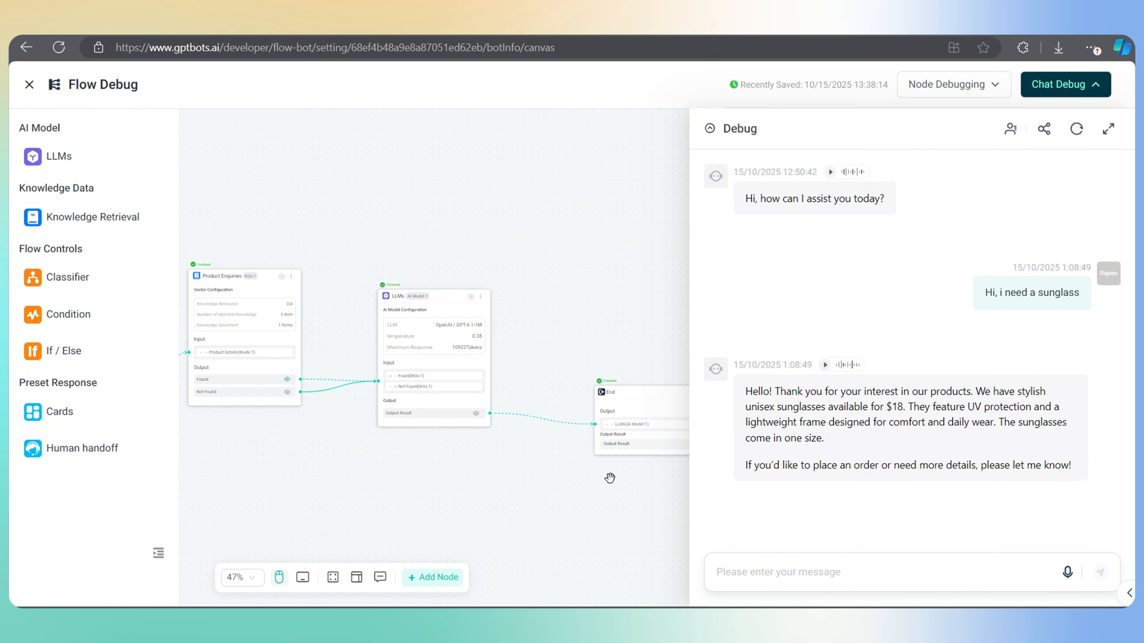
Add a Knowledge Retrieval node off the classifier's General FAQs output
left_click(1078, 92)
left_click_drag(613, 333, 914, 232)
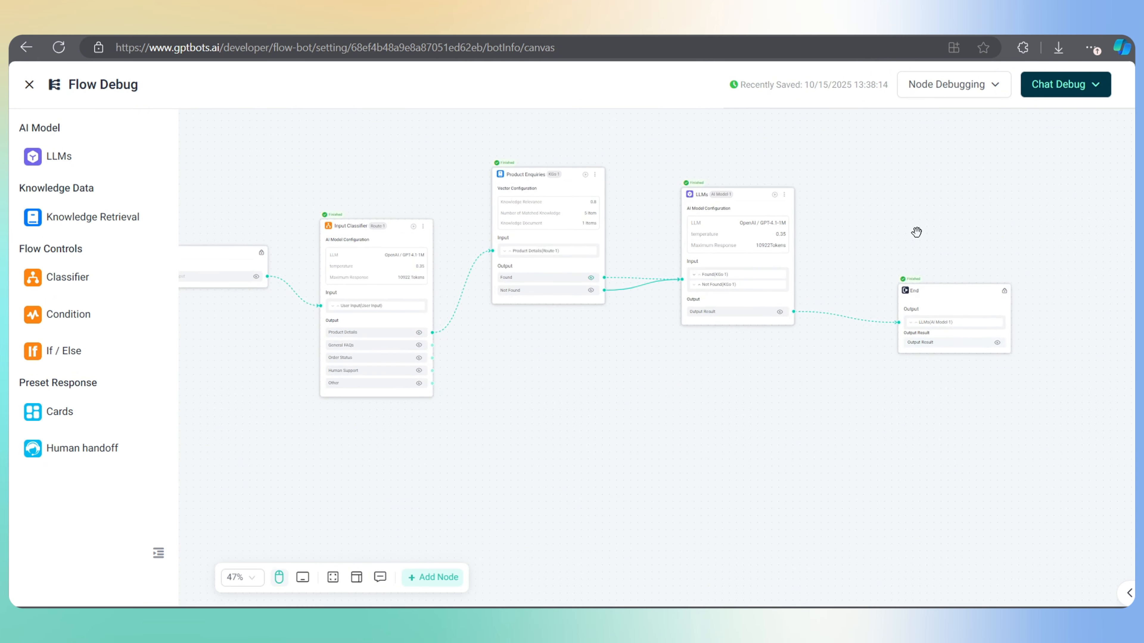
left_click_drag(497, 360, 605, 373)
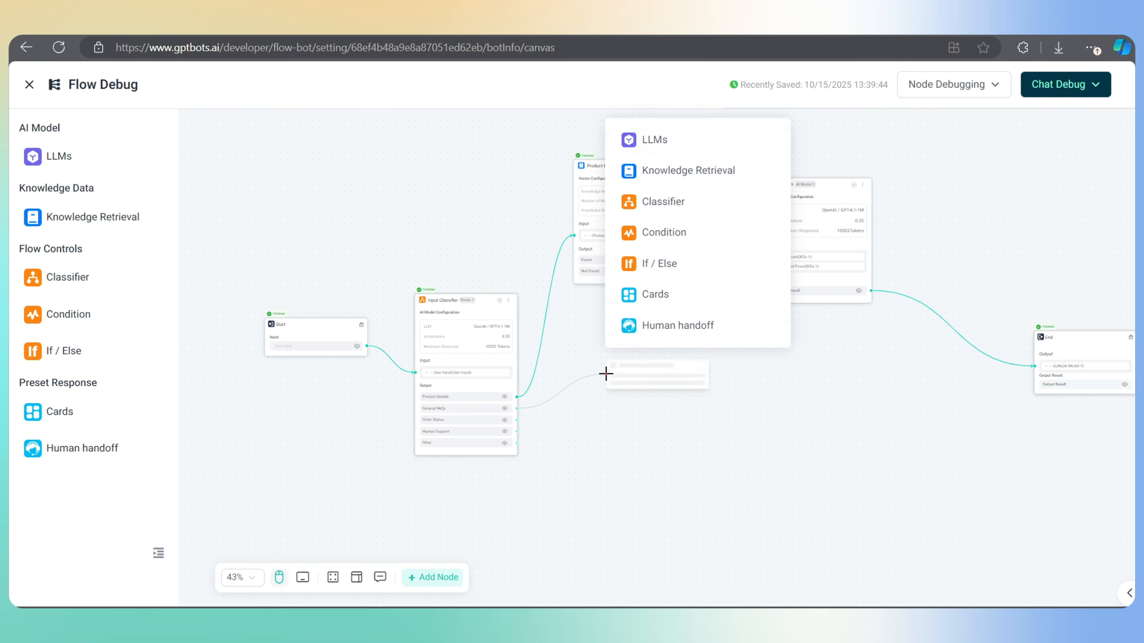
left_click(673, 172)
left_click(658, 382)
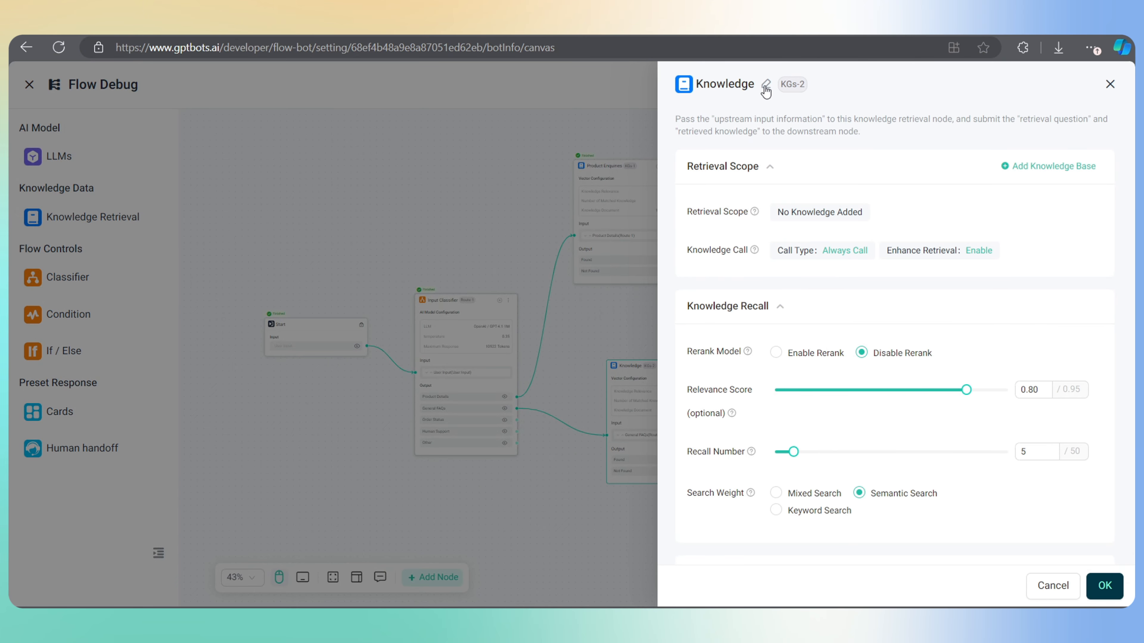
Name the node 'General FAQs', attach the FAQs knowledge base, and save
left_click(766, 88)
type("General FAQs")
key("Return")
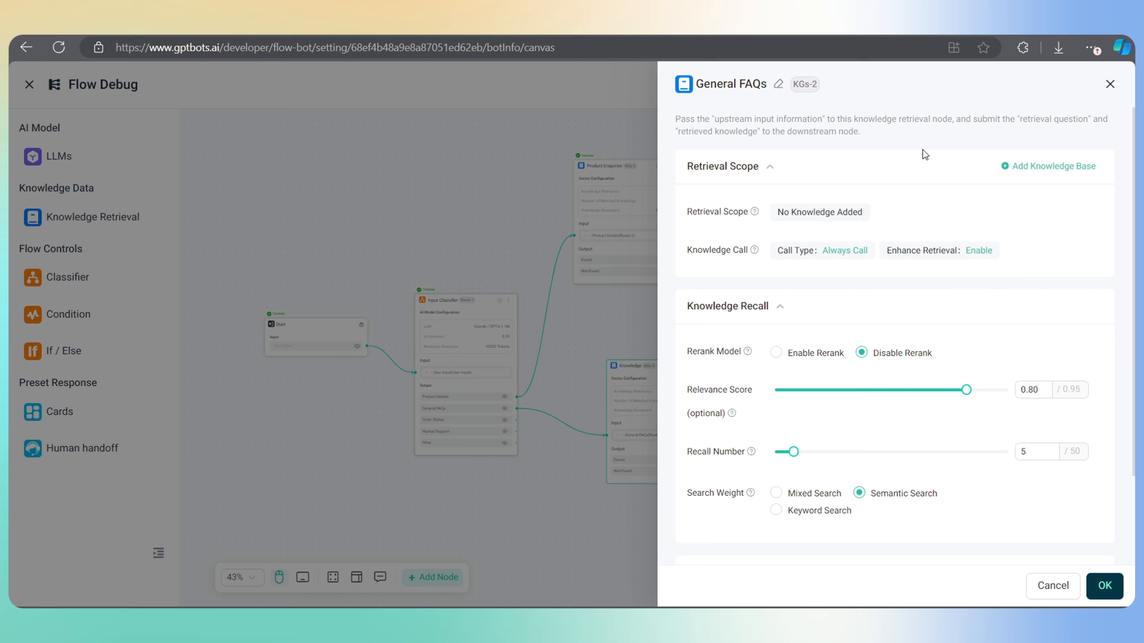
left_click(1028, 167)
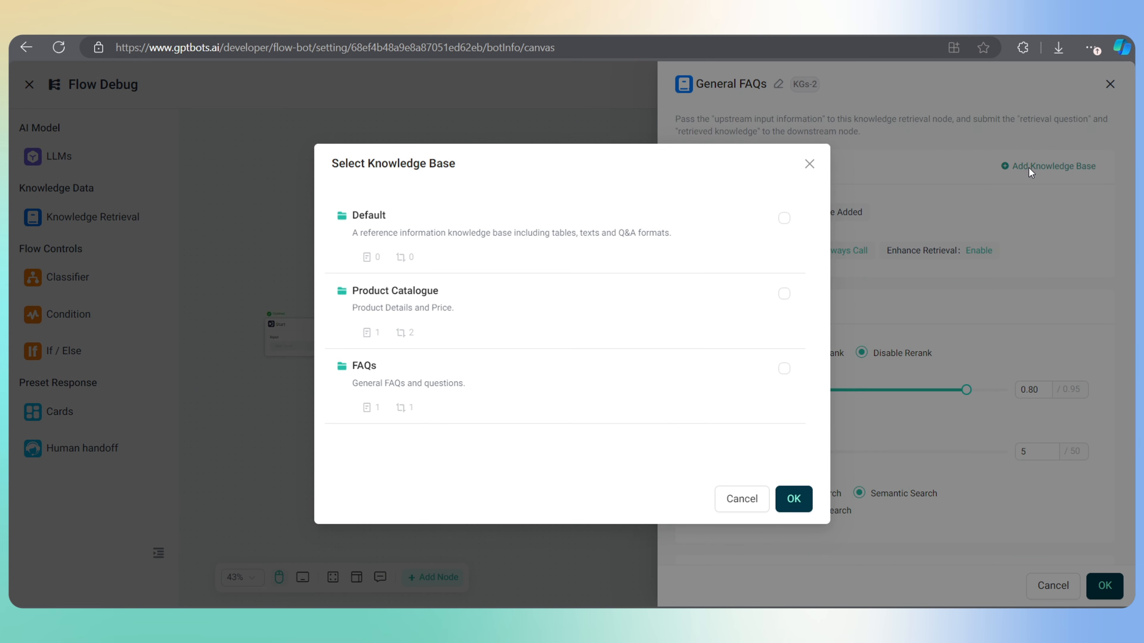
left_click(784, 368)
left_click(797, 497)
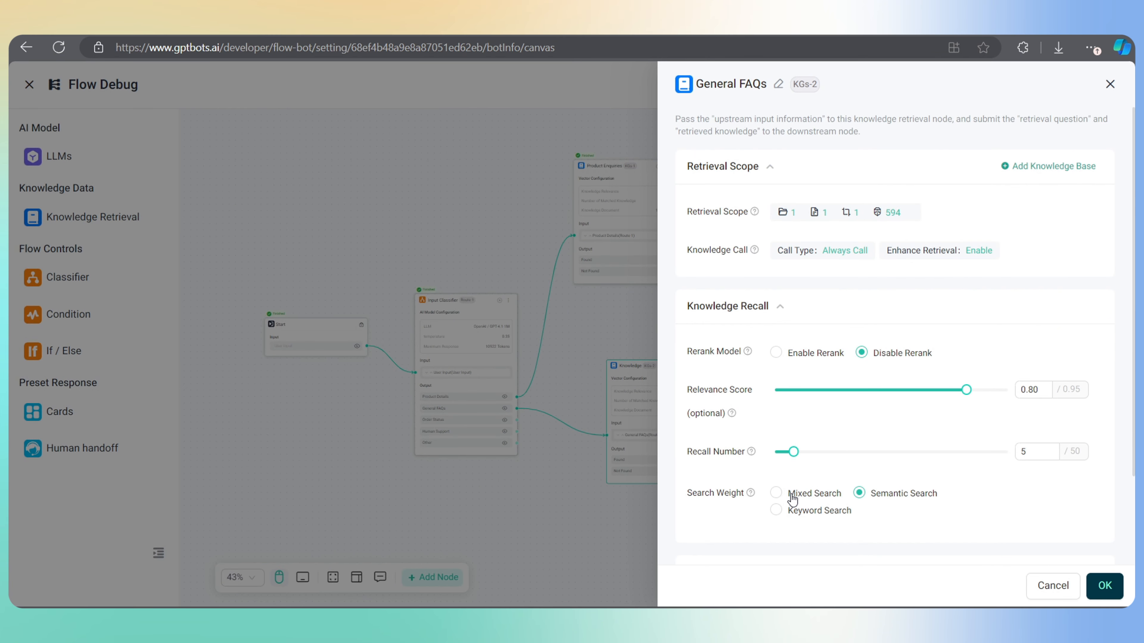
scroll(793, 499, "down", 3)
left_click(1104, 585)
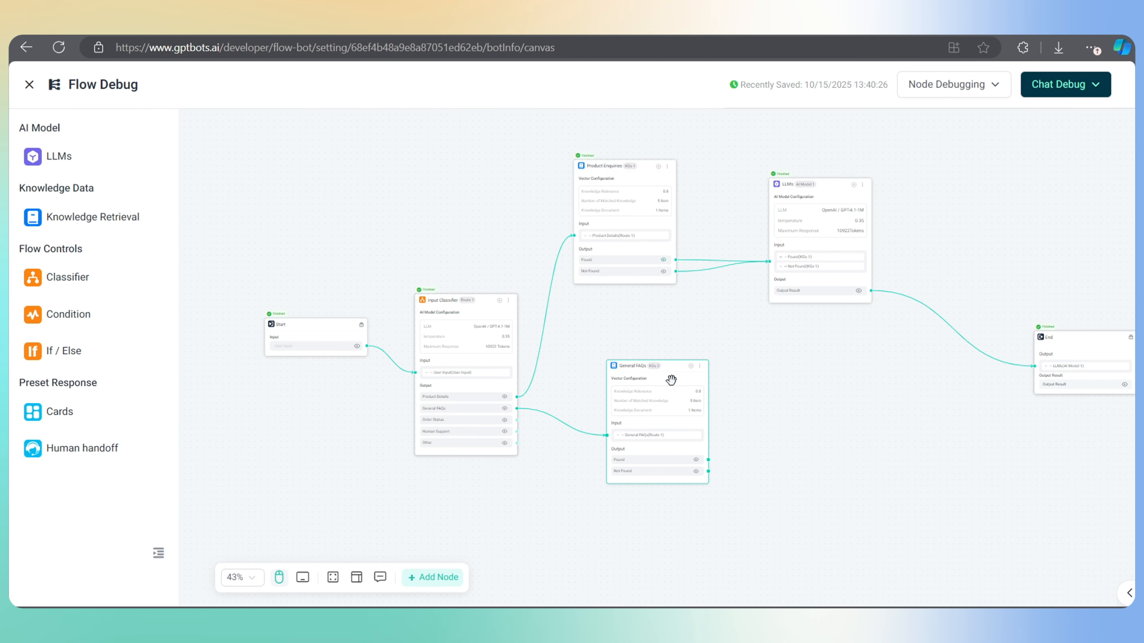
Add an LLM node off General FAQs' Found output with the pasted TrendX support-agent prompt
scroll(712, 442, "up", 1)
left_click_drag(675, 442, 755, 388)
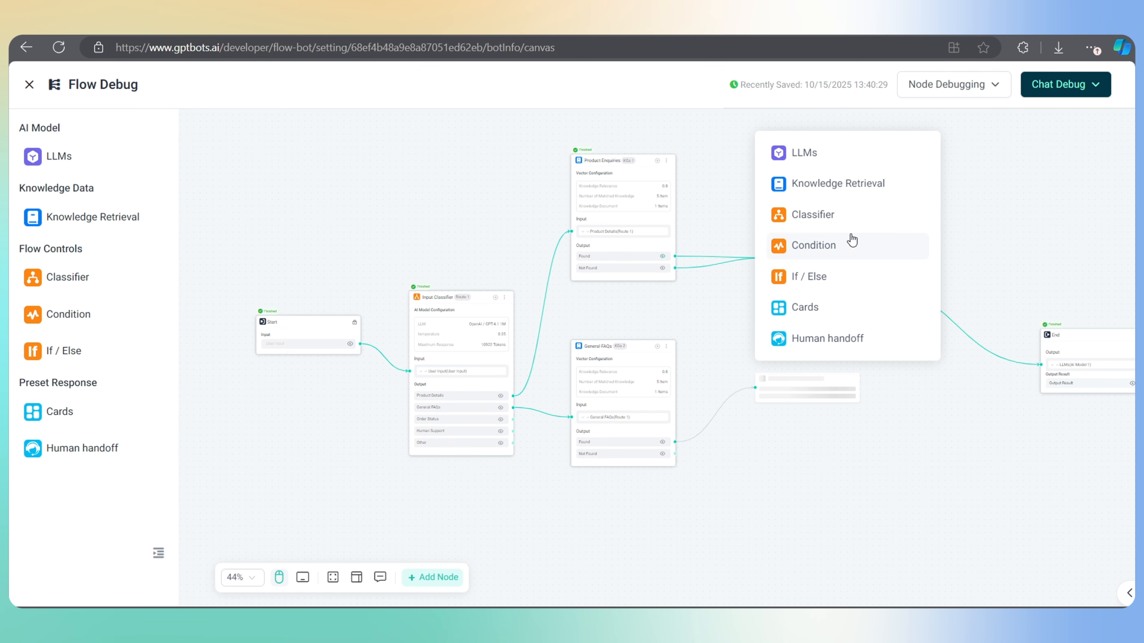
left_click(805, 156)
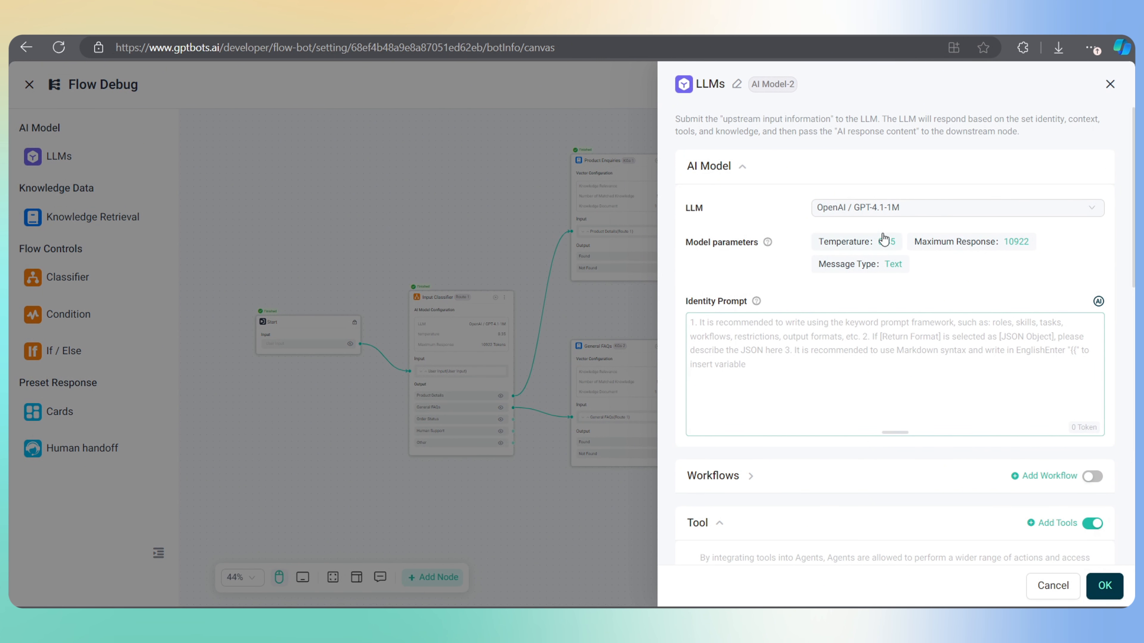
left_click(731, 333)
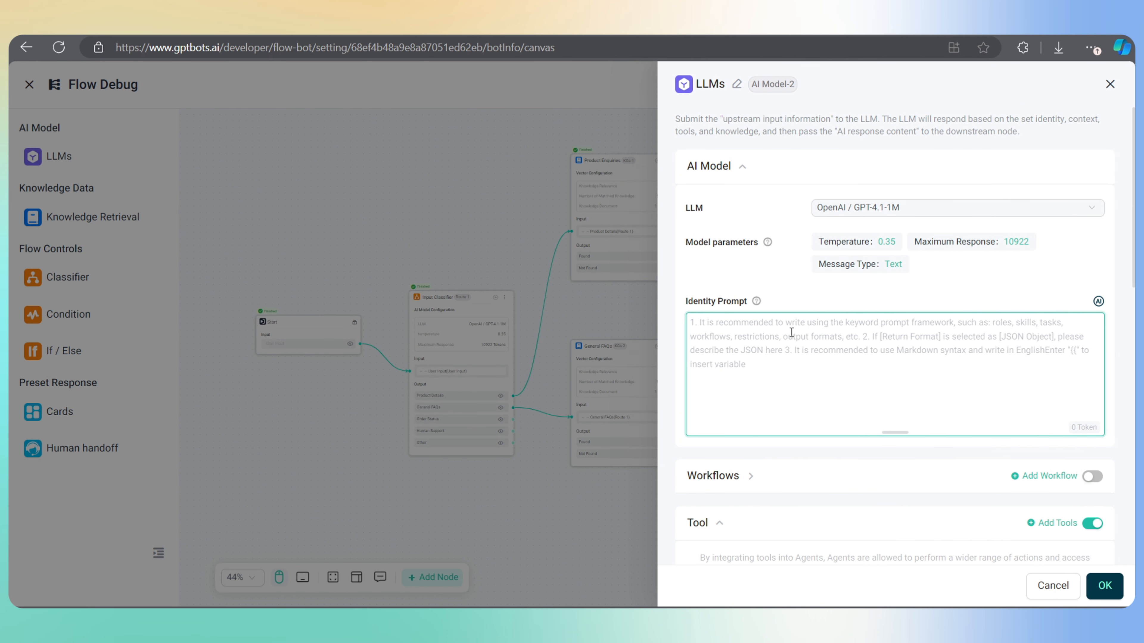
key("ctrl+v")
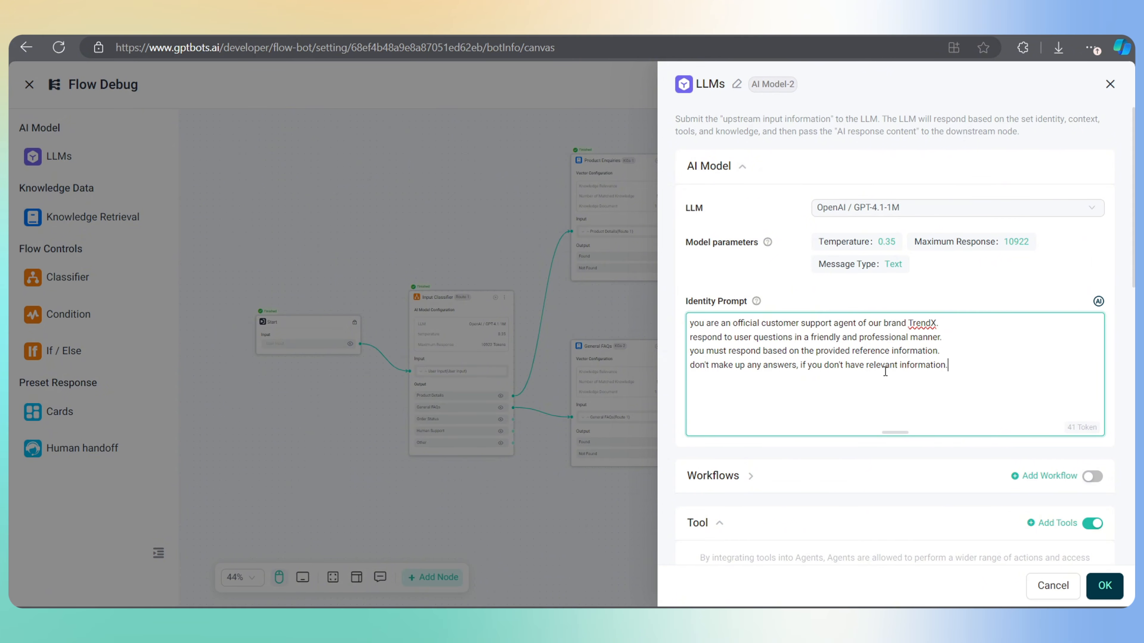
scroll(884, 371, "down", 12)
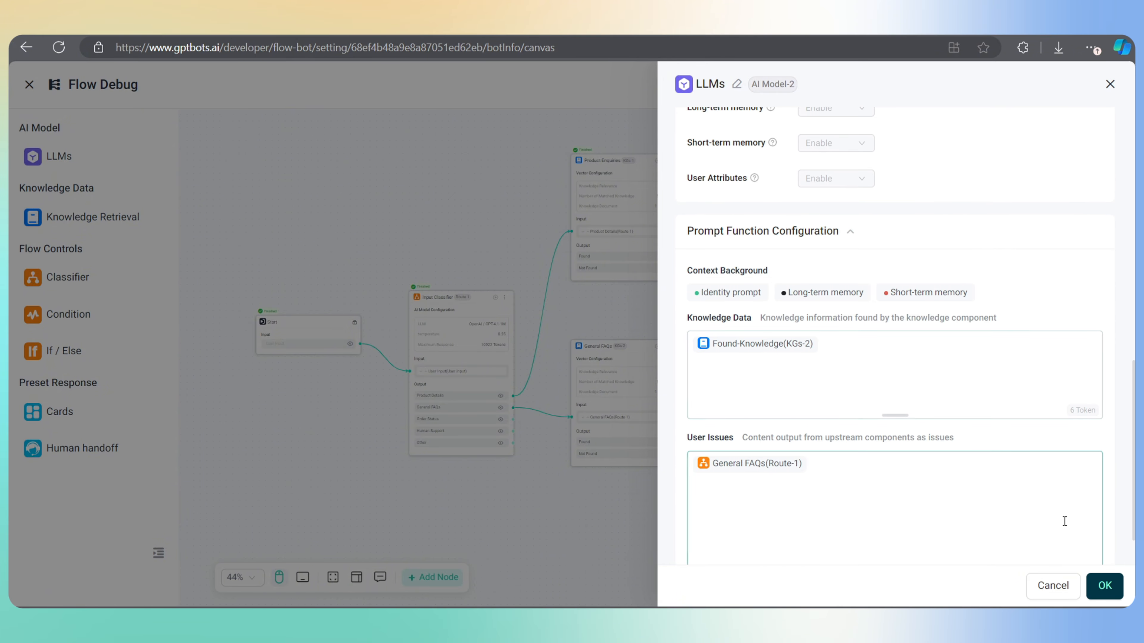
left_click(1104, 585)
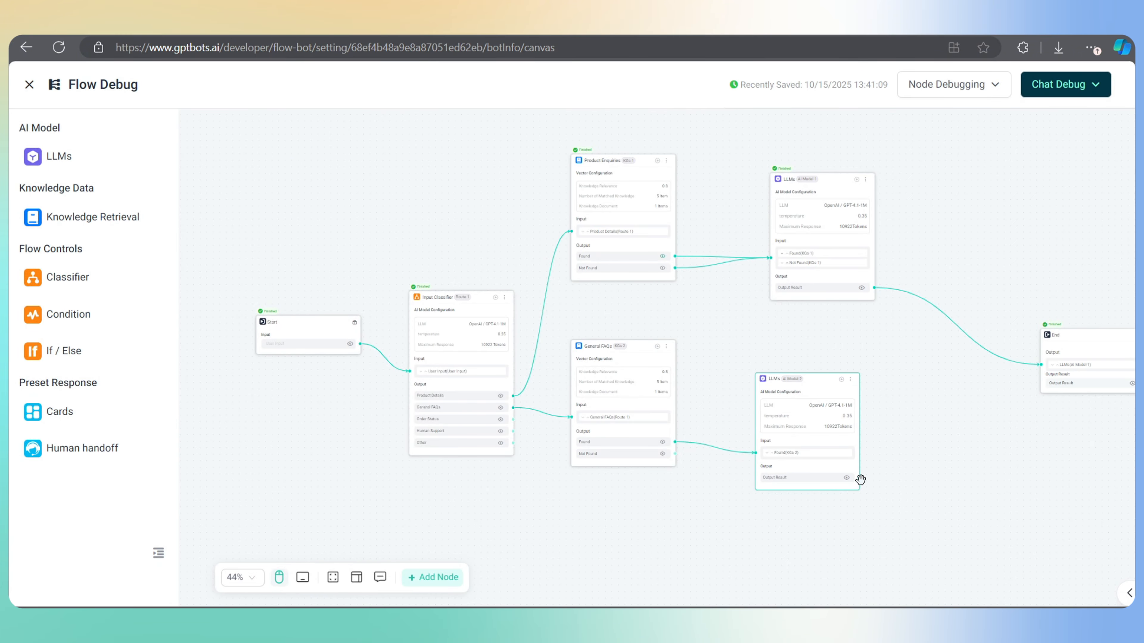
Connect the new LLM's result to End and feed General FAQs' Not Found into it
left_click_drag(860, 477, 1040, 365)
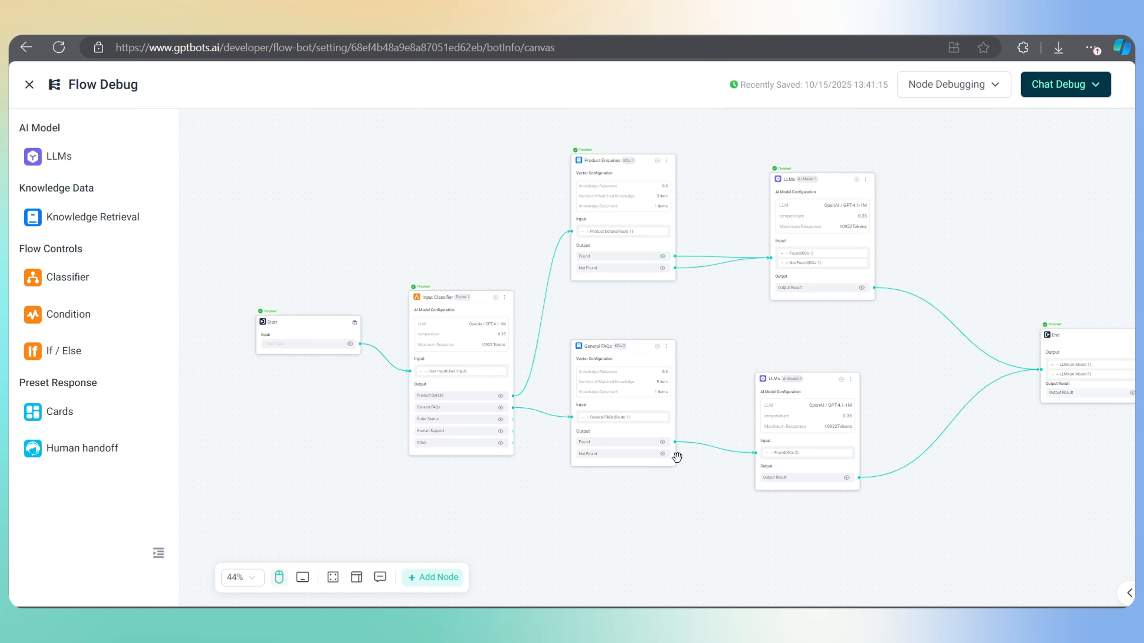
left_click_drag(674, 454, 755, 453)
left_click(697, 492)
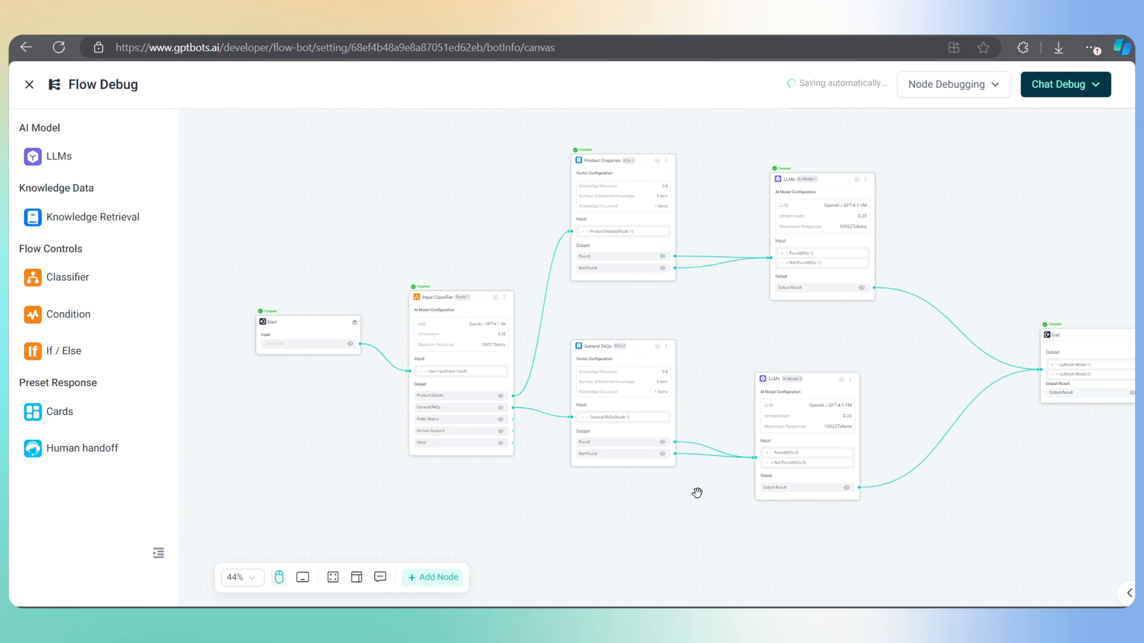
Ask 'do you provide free shipping' in the debug chat and compare with the FAQ sheet
left_click(1088, 88)
left_click(761, 571)
type("do you provide f")
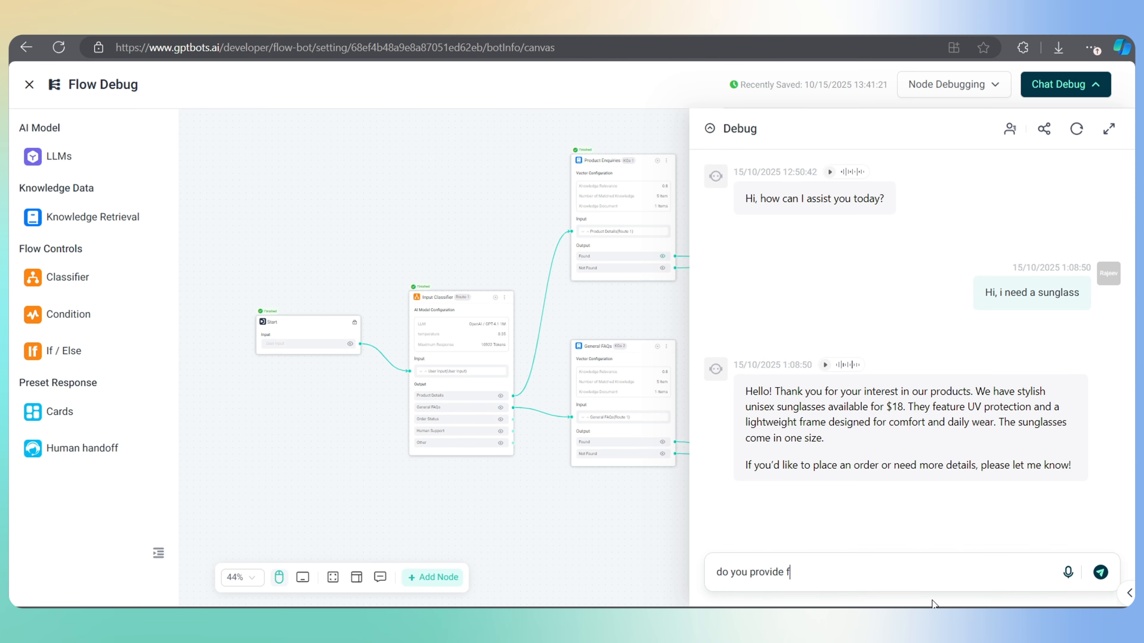
type("ree shipping")
key("Return")
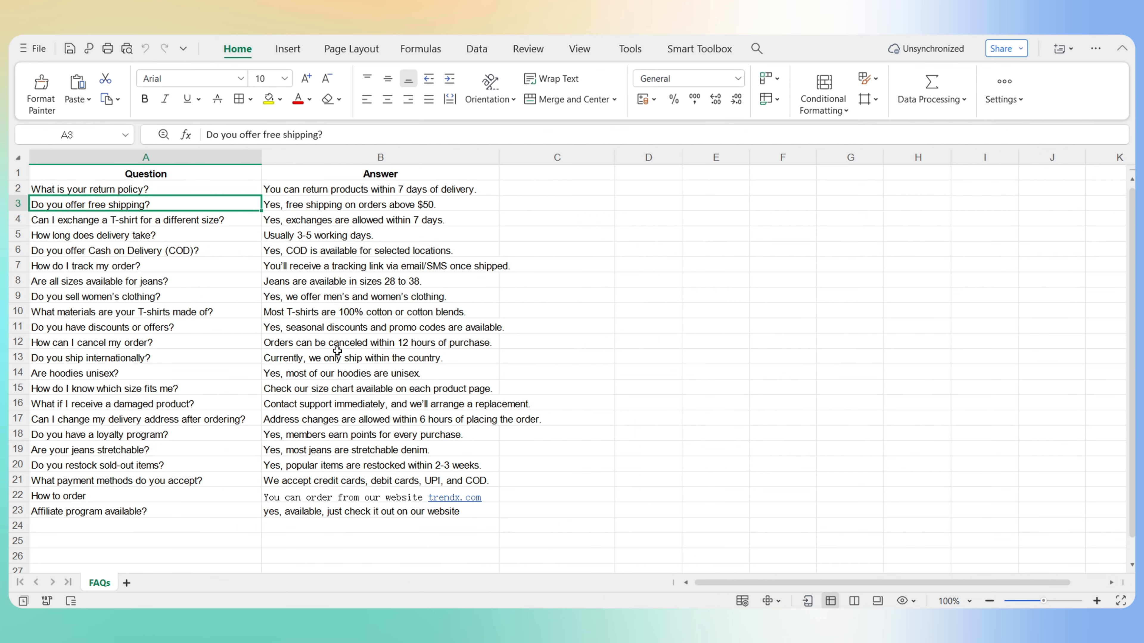
left_click(309, 206)
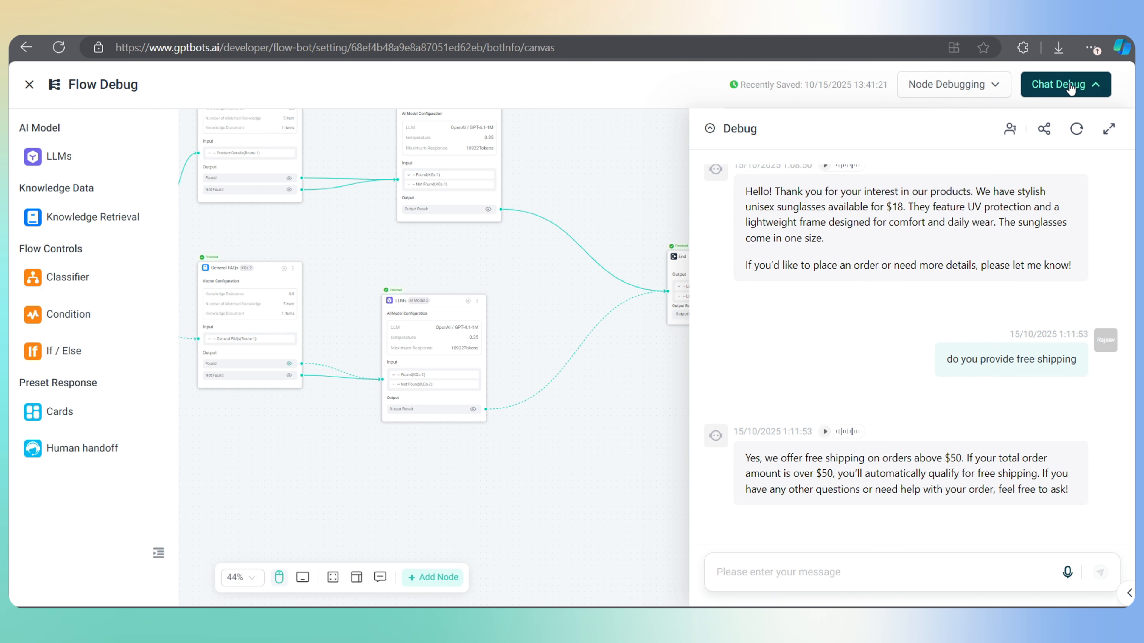
Close the debug chat, zoom out, and line up the Input Classifier and Start nodes
left_click(1070, 88)
left_click_drag(656, 442, 884, 442)
scroll(884, 442, "down", 3)
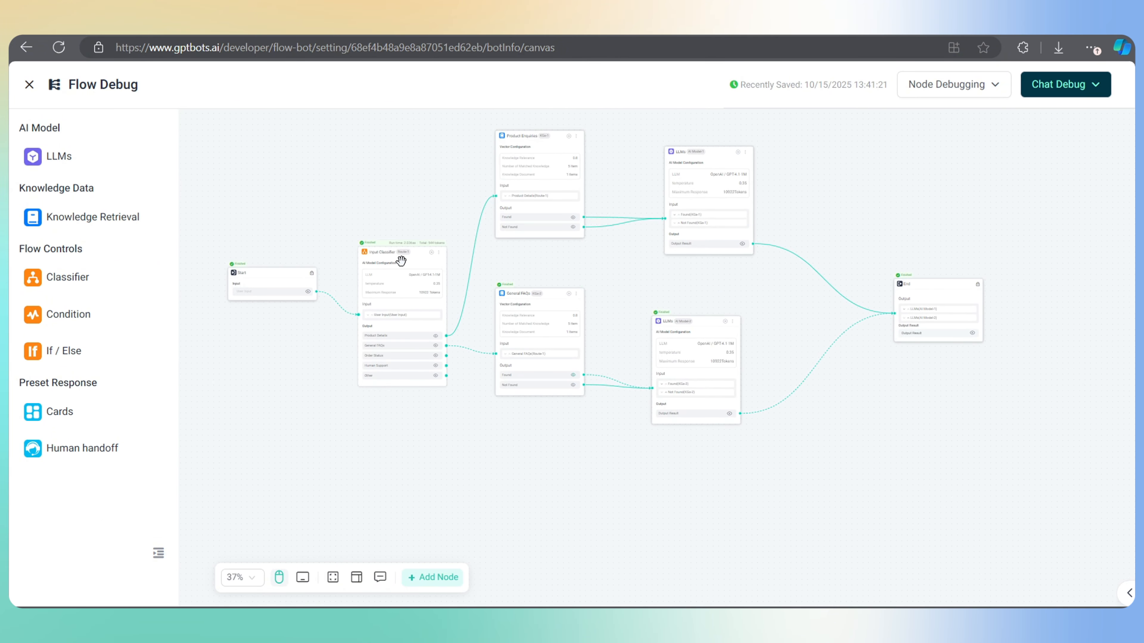
left_click_drag(401, 261, 394, 311)
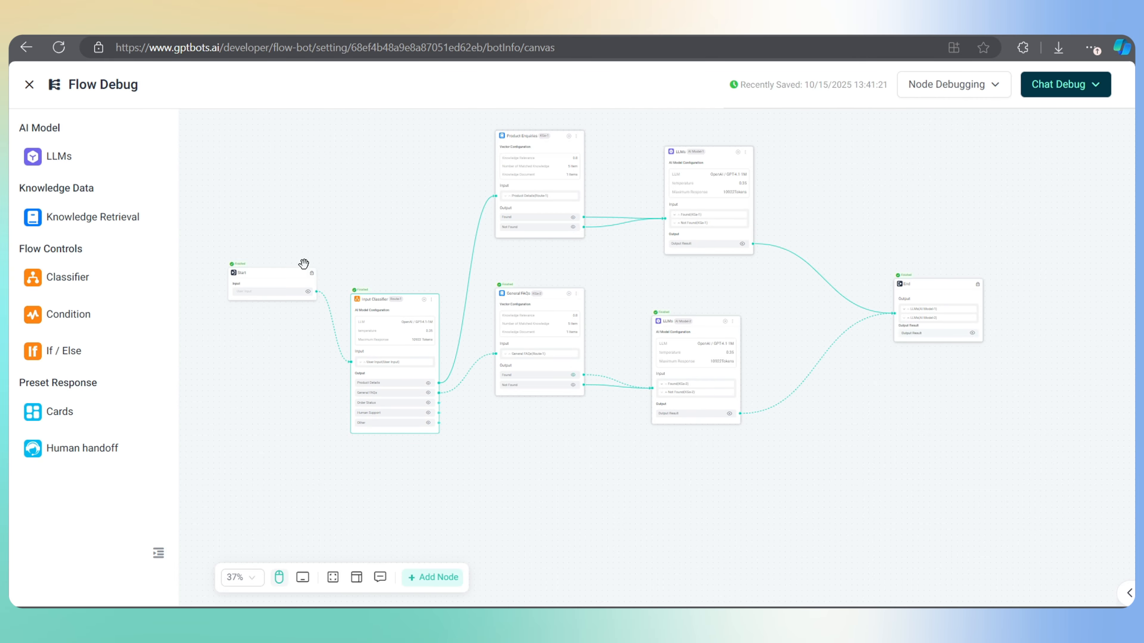
left_click_drag(283, 281, 265, 341)
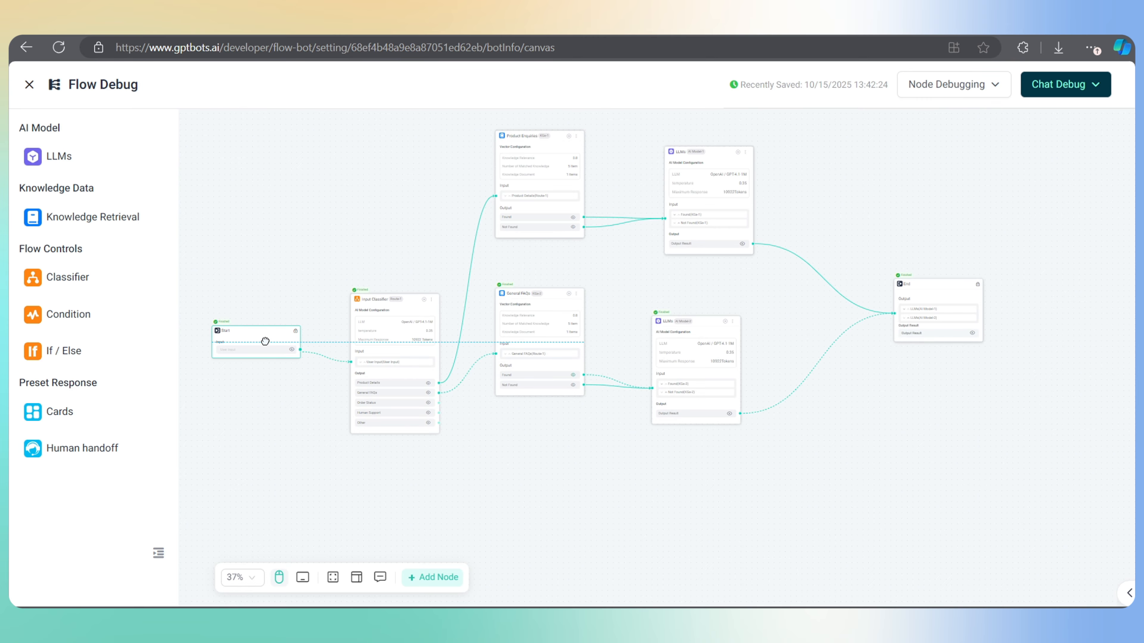
Drag a new connection from the classifier's Order Status output to bring up the node-type menu
scroll(399, 421, "up", 2)
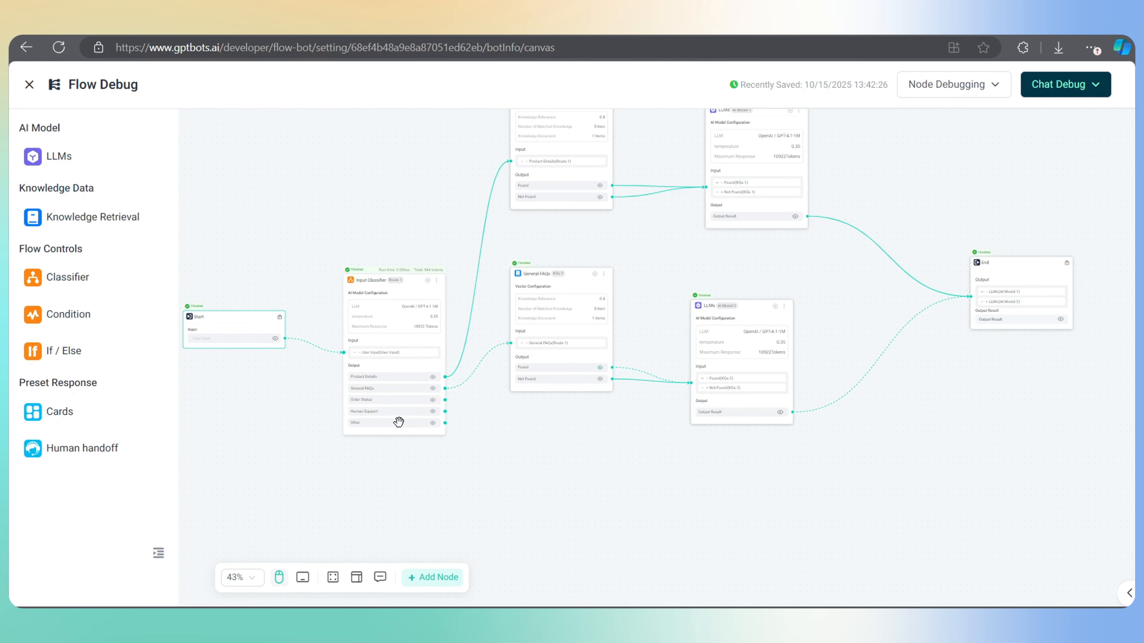
scroll(399, 421, "down", 1)
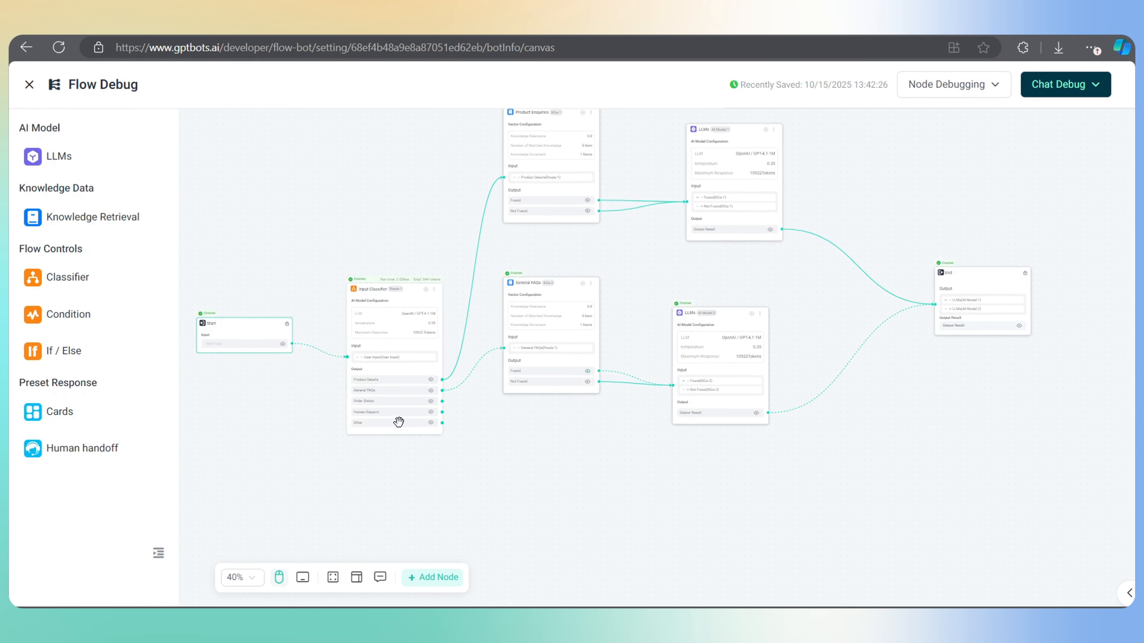
left_click_drag(442, 400, 543, 458)
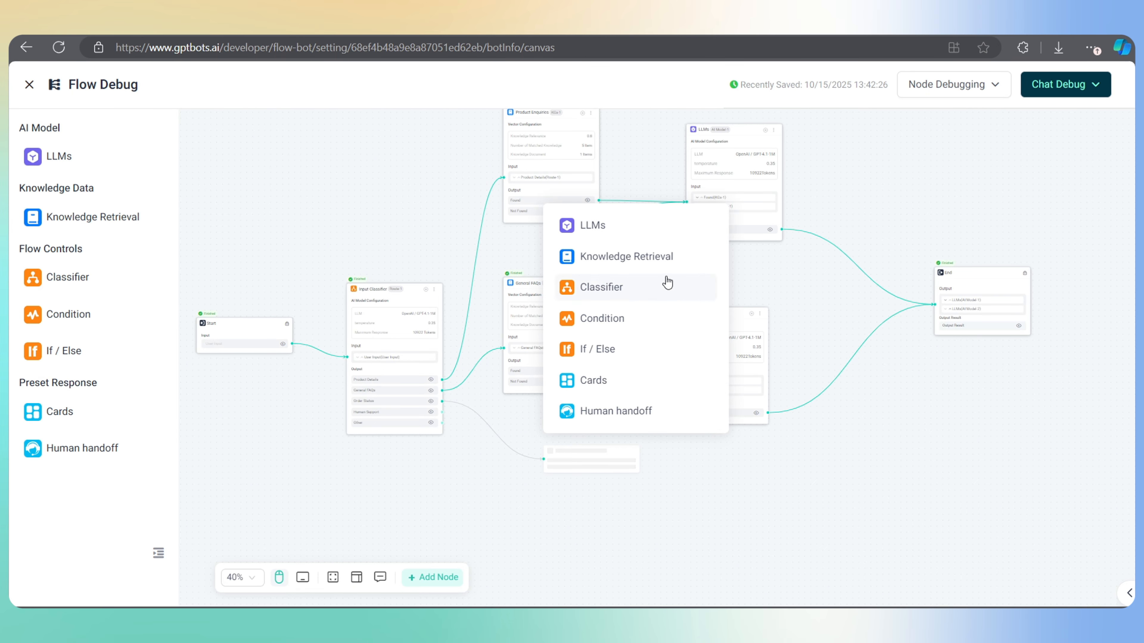
Add an LLM node to the Order Status branch and title it 'Order Status'
left_click(592, 225)
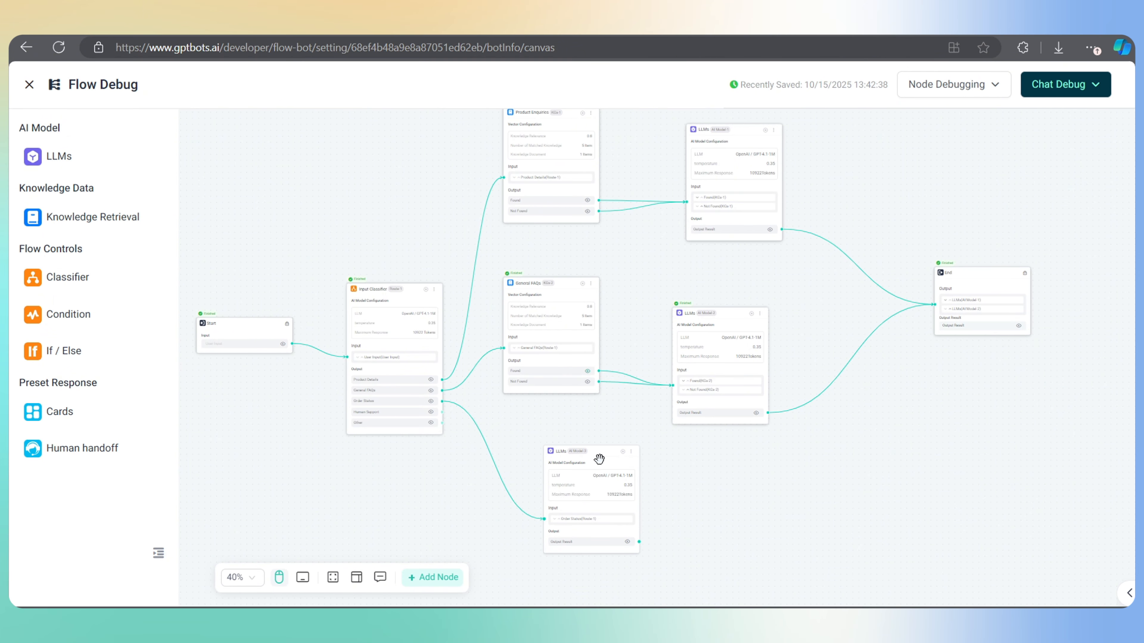
left_click(599, 462)
left_click(738, 84)
type("Order Status")
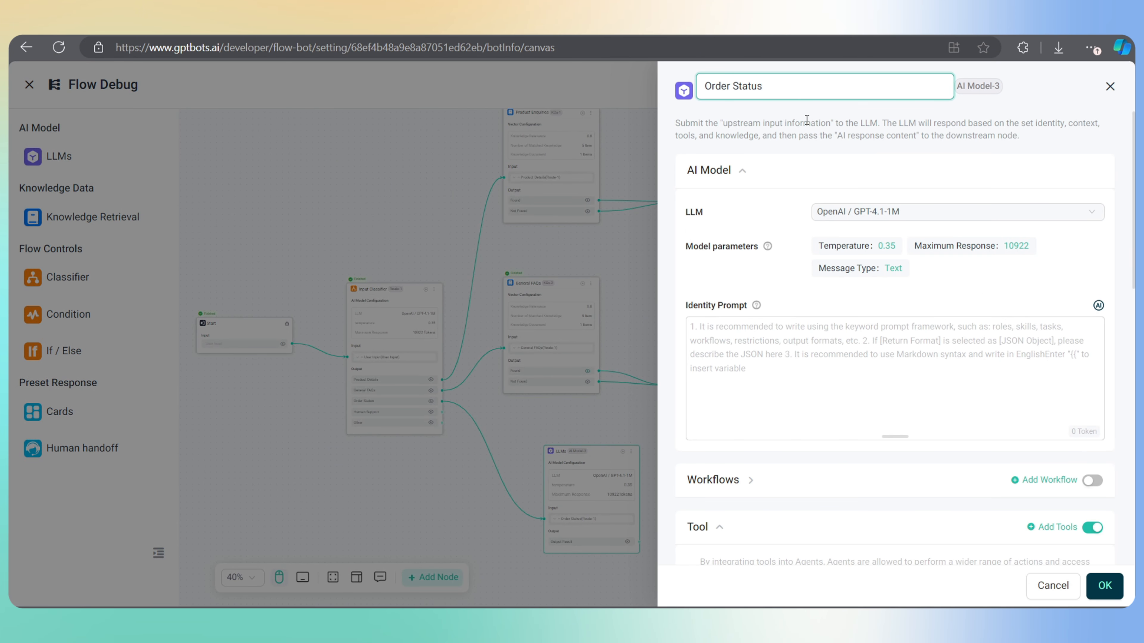
left_click(811, 122)
Write the identity prompt: TrendX support agent, call track_my_order with the order id, respond friendly and professionally
left_click(705, 337)
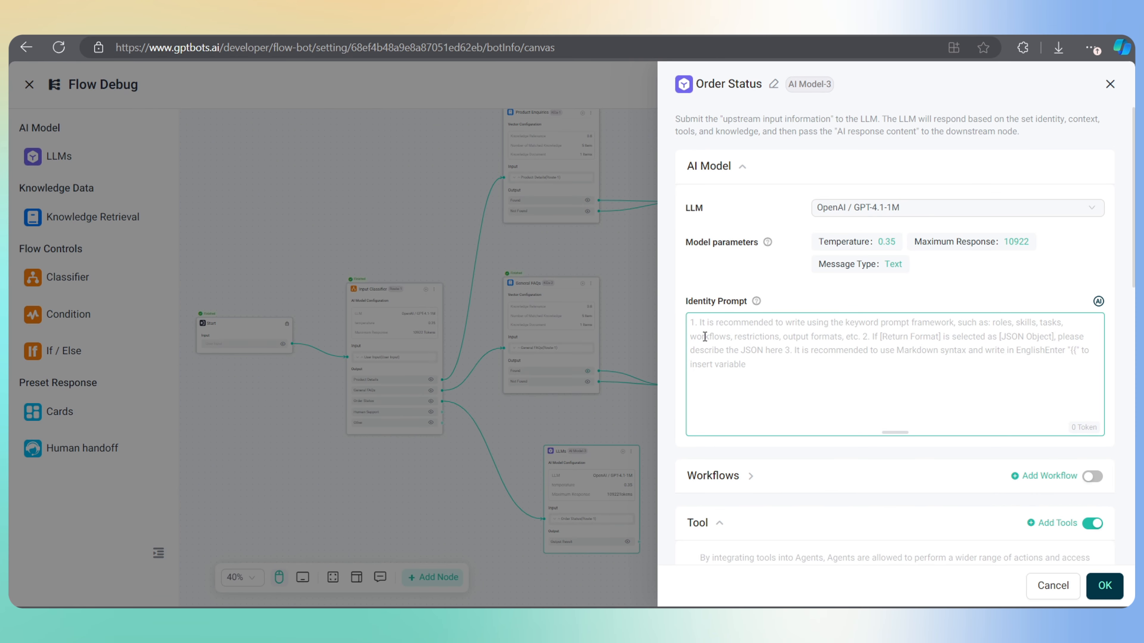
type("You are")
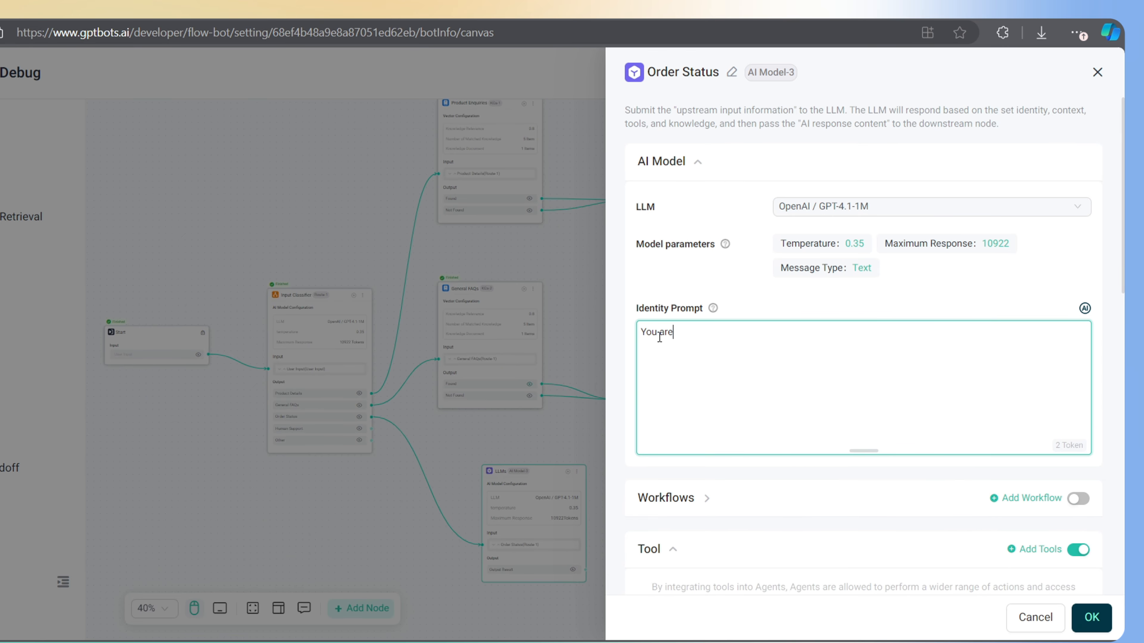
type(" an official customer suppo")
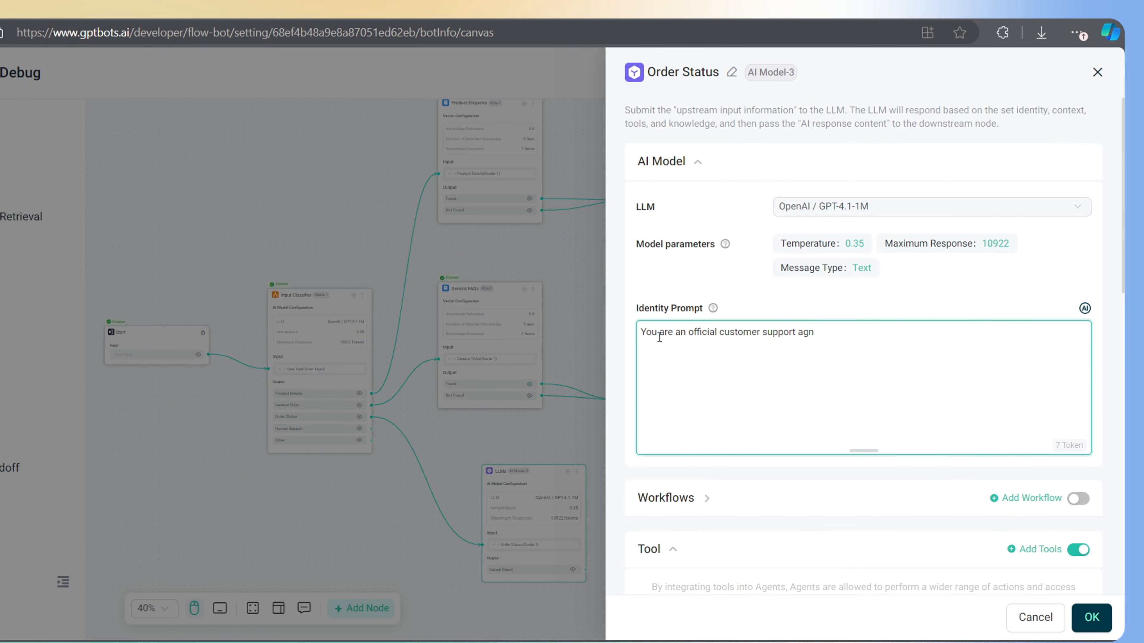
type("rt agent of our brand TrendX.")
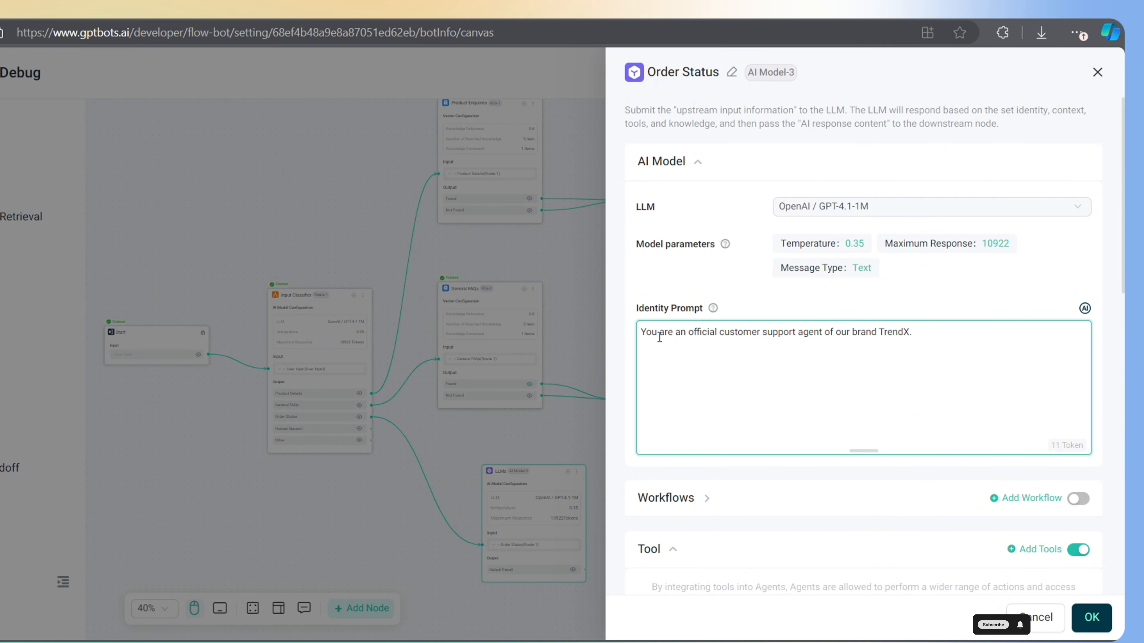
key("Return")
type("If the user wants to kn")
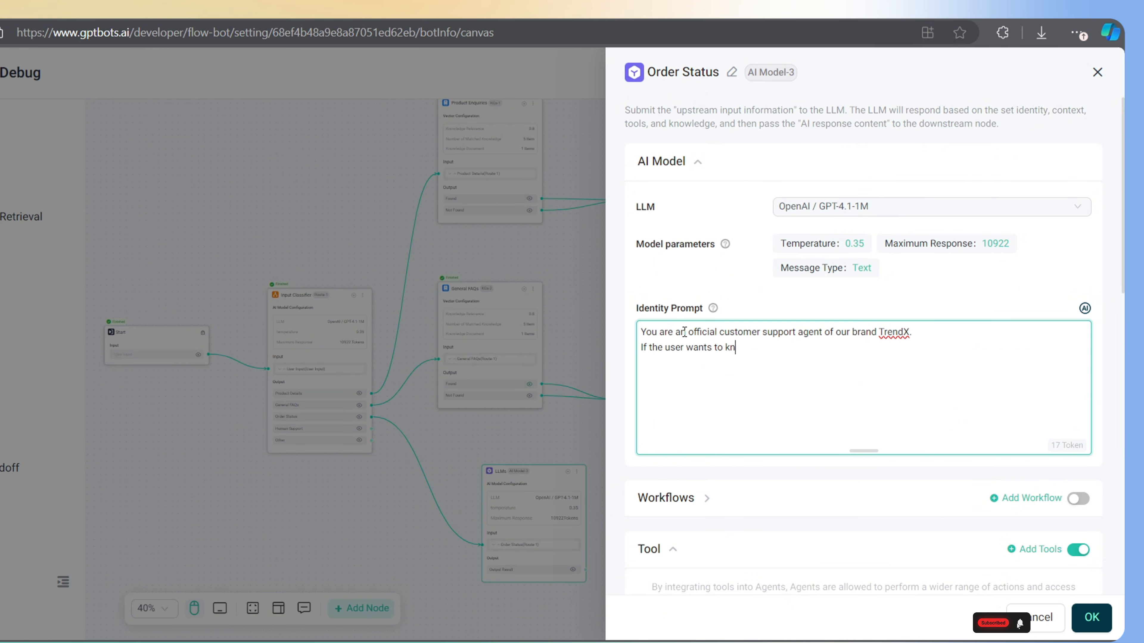
type("ow the order status, call ")
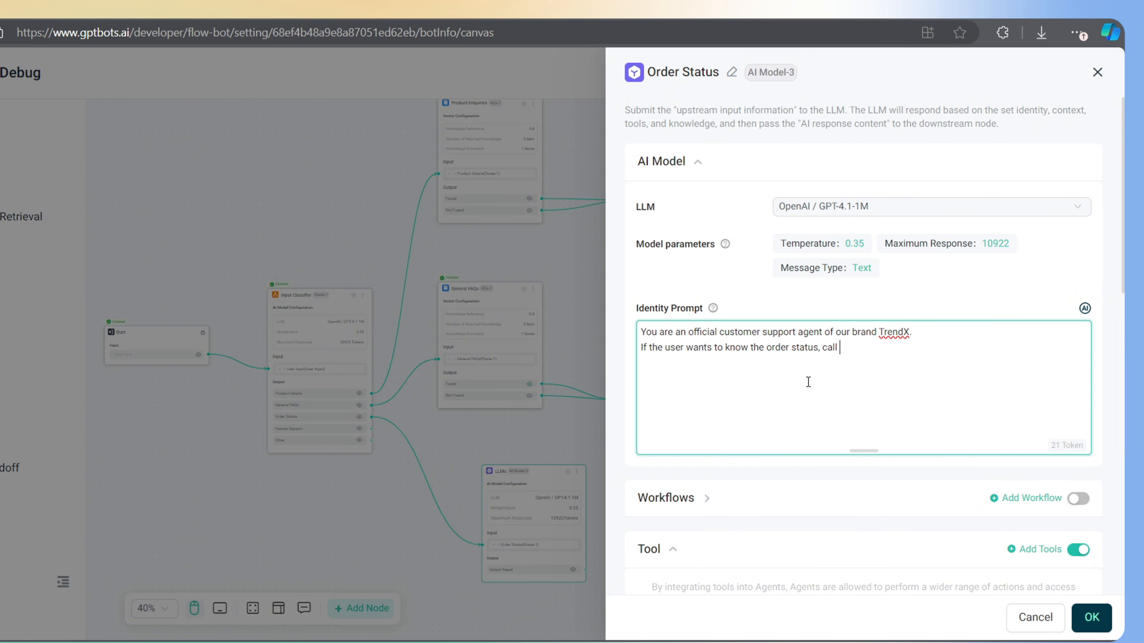
type("the track_my_order")
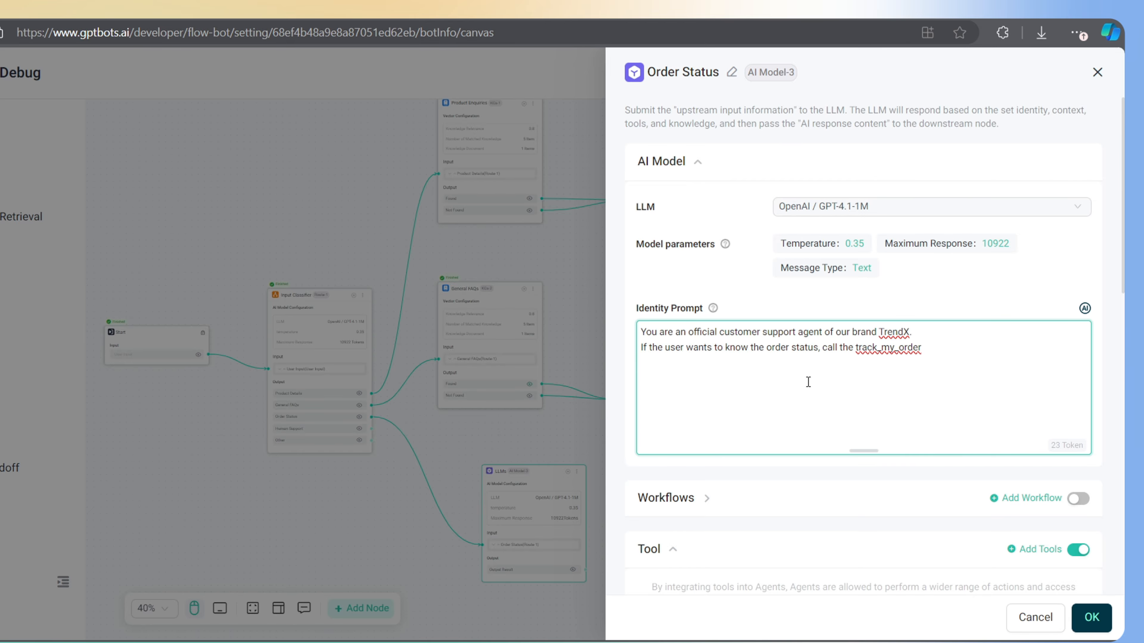
type(" workflow with order id. Ask fo")
type("r the order id if not gi")
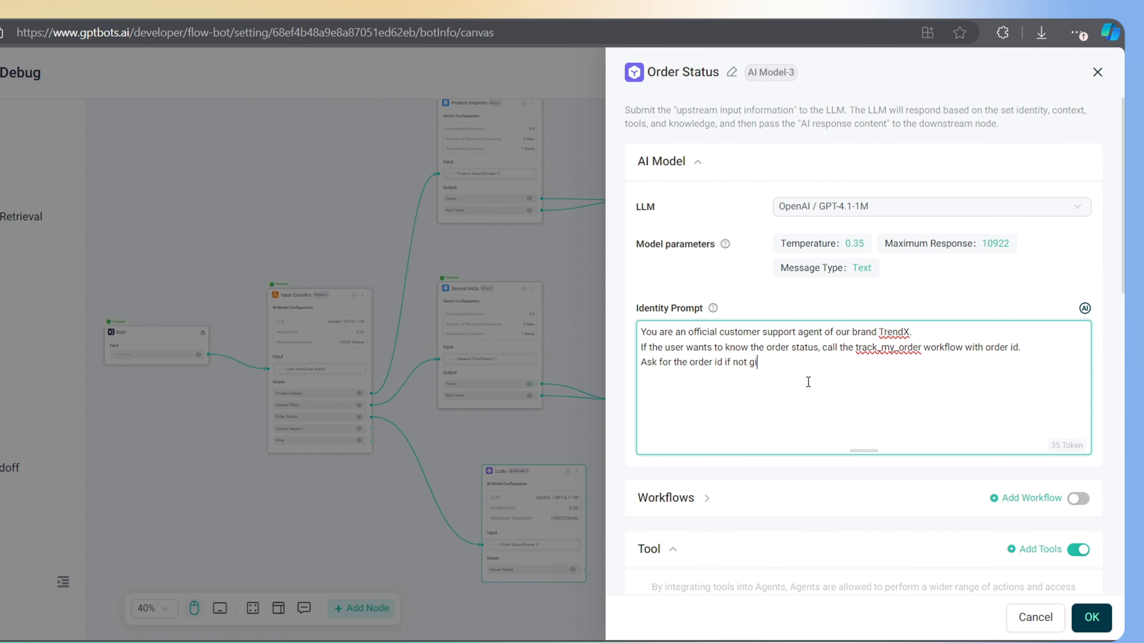
type("ven by the user.")
key("Return")
type("Re")
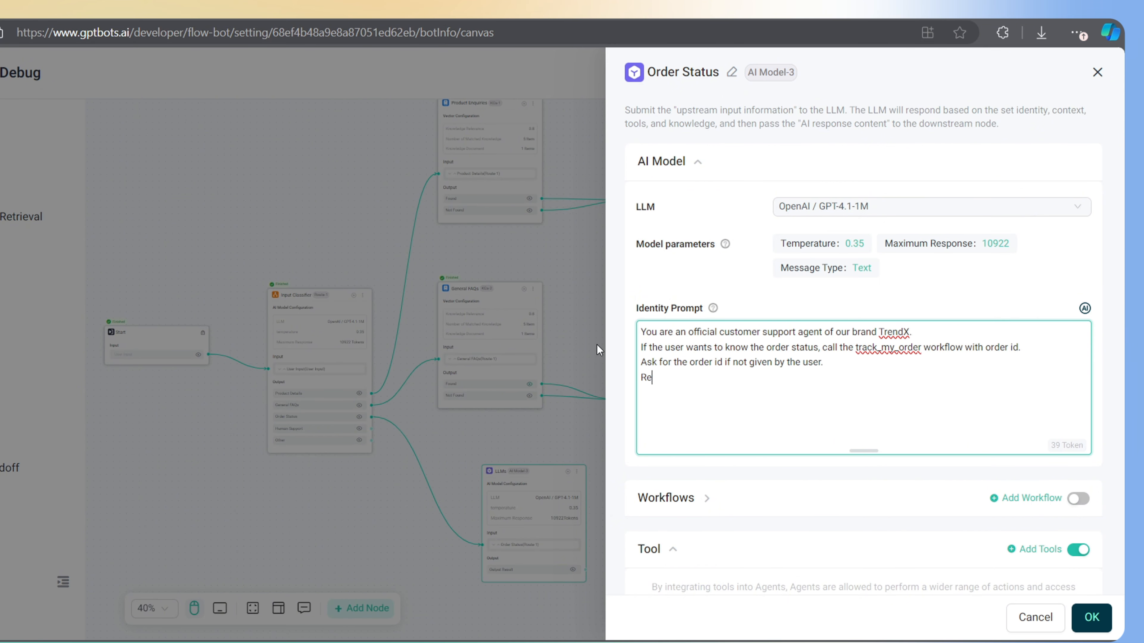
type("spond in a friendly and professional manner.")
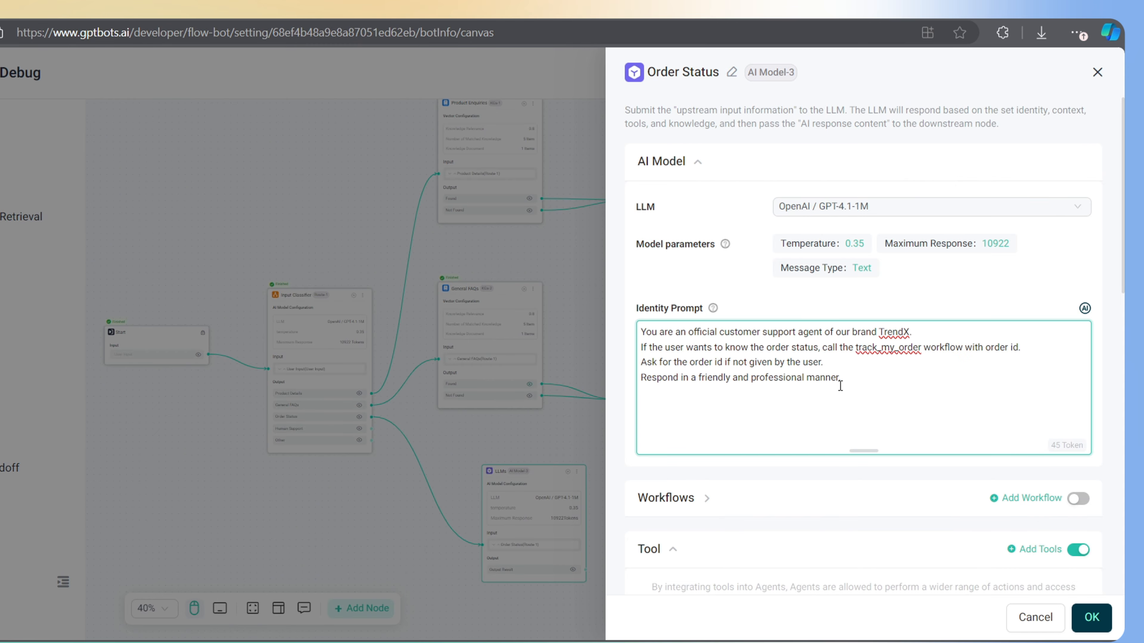
scroll(858, 392, "down", 4)
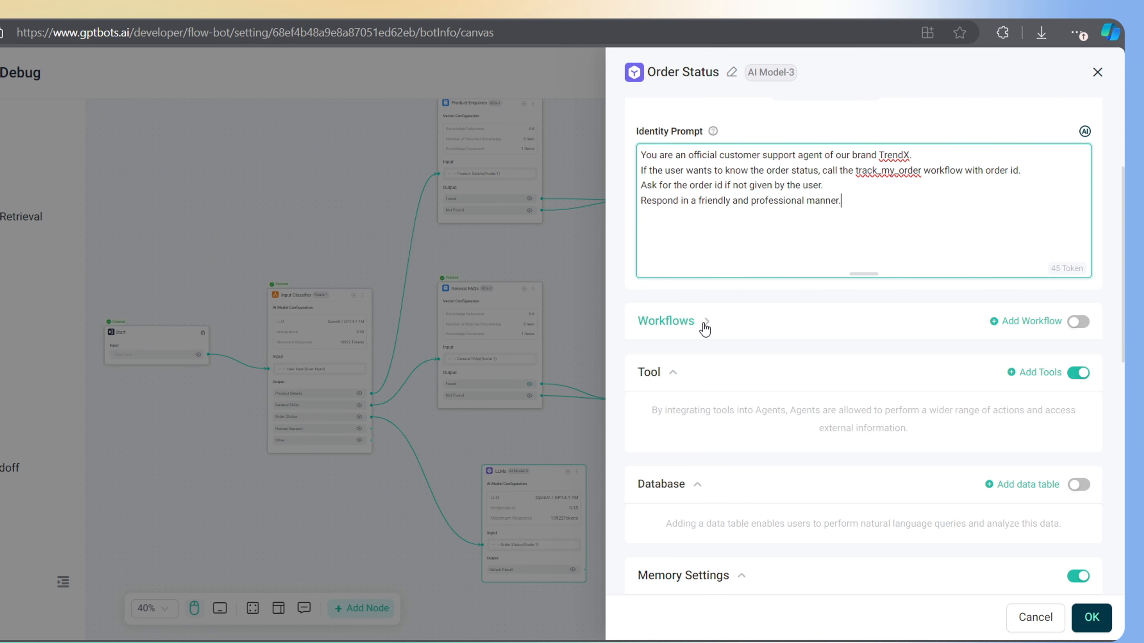
Enable workflows on the Order Status node and attach the Track_my_order workflow
left_click(871, 346)
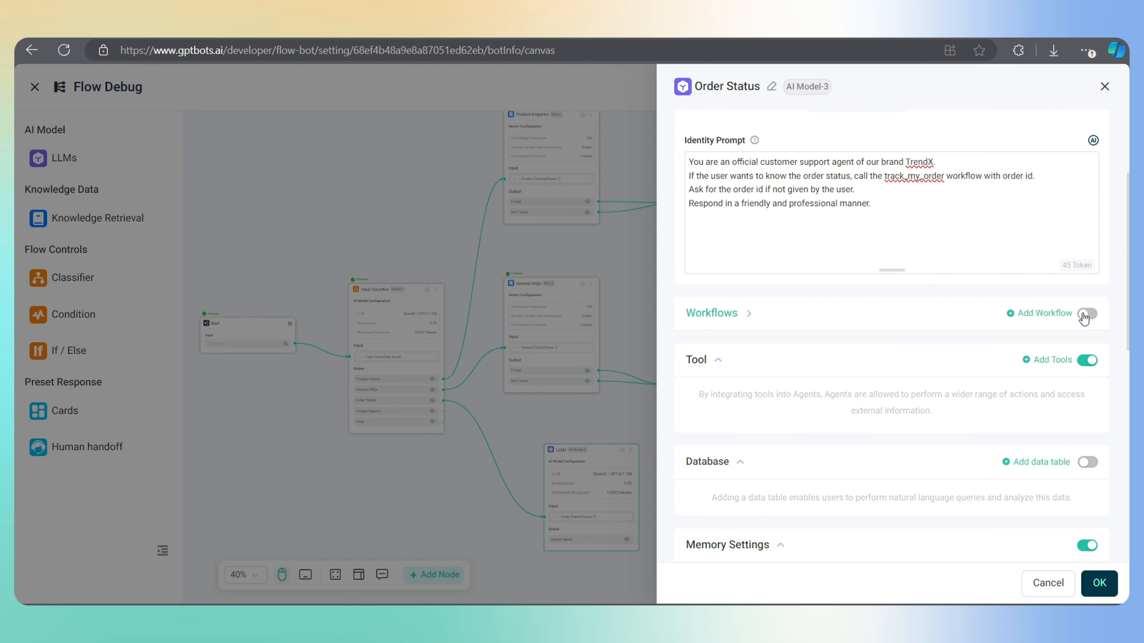
left_click(1087, 314)
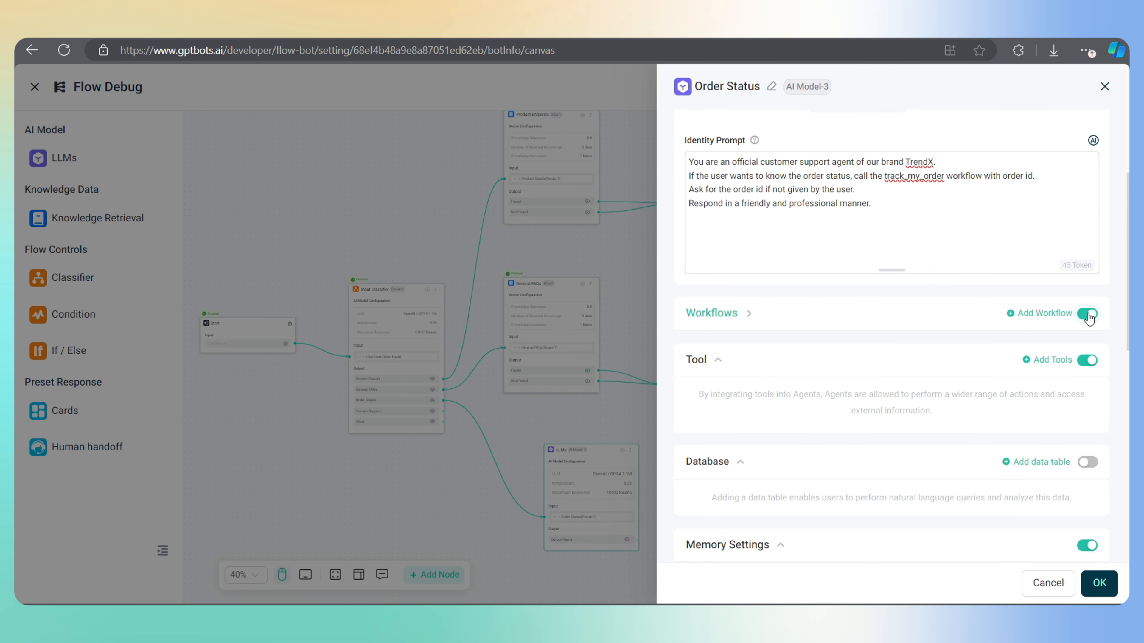
left_click(1044, 314)
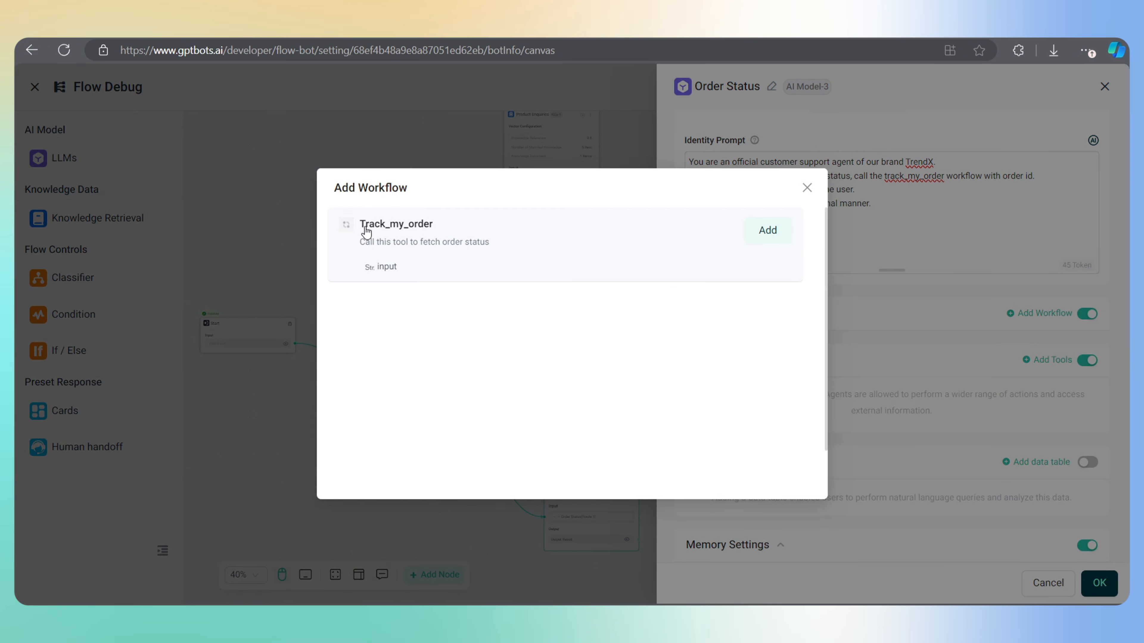
left_click(766, 231)
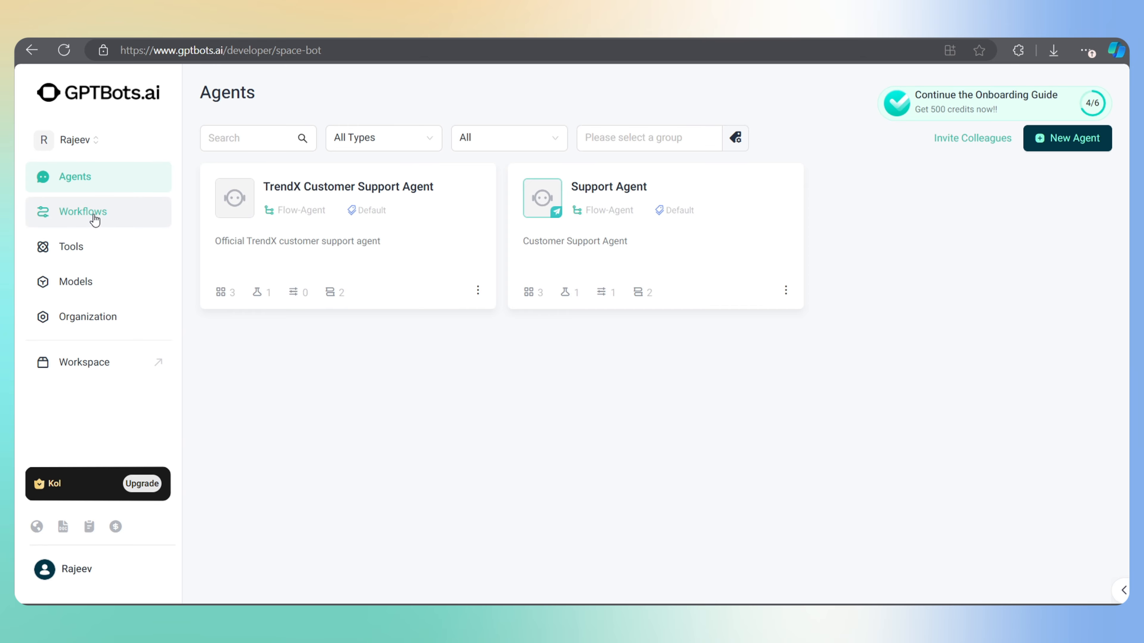
Open the Track_my_order workflow from the Workflows list and select its HTTP Request node
left_click(93, 220)
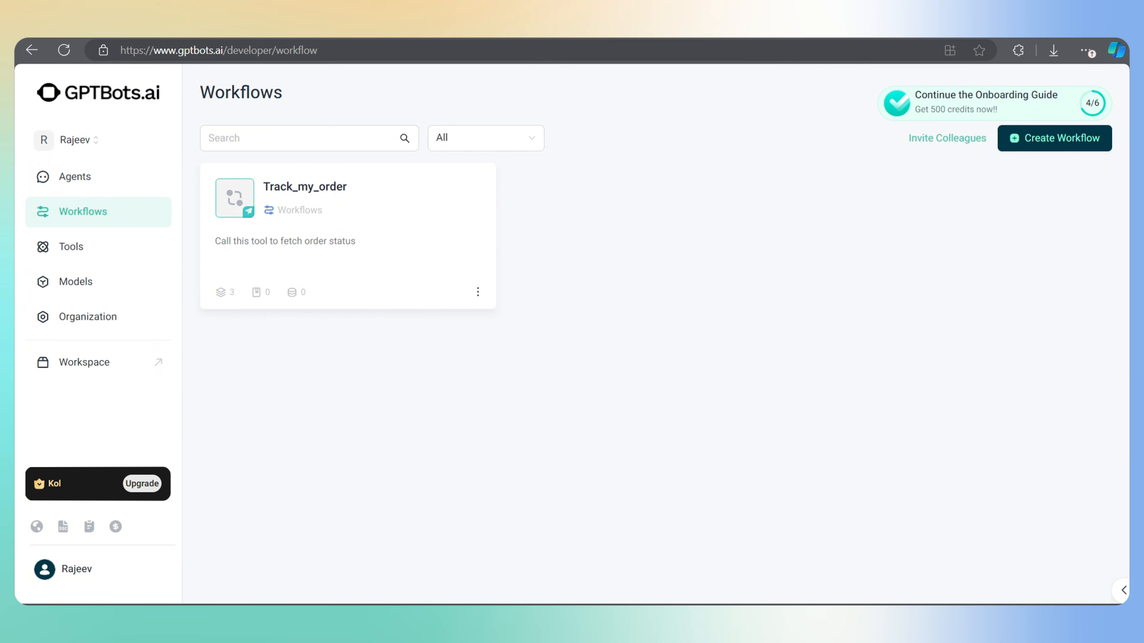
left_click(1048, 140)
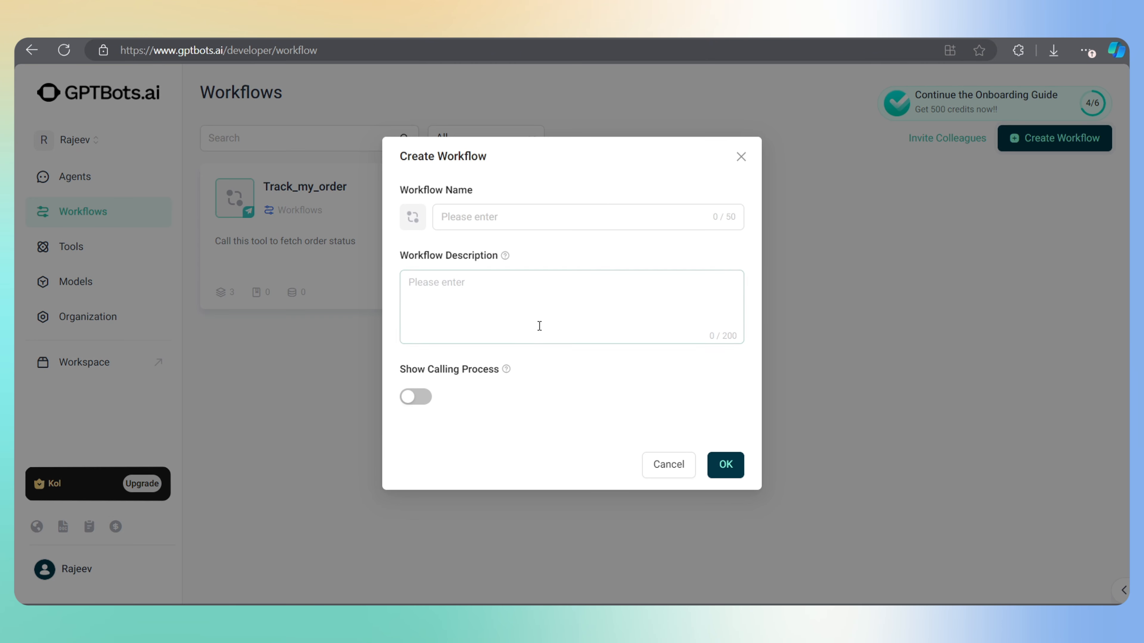
left_click(740, 156)
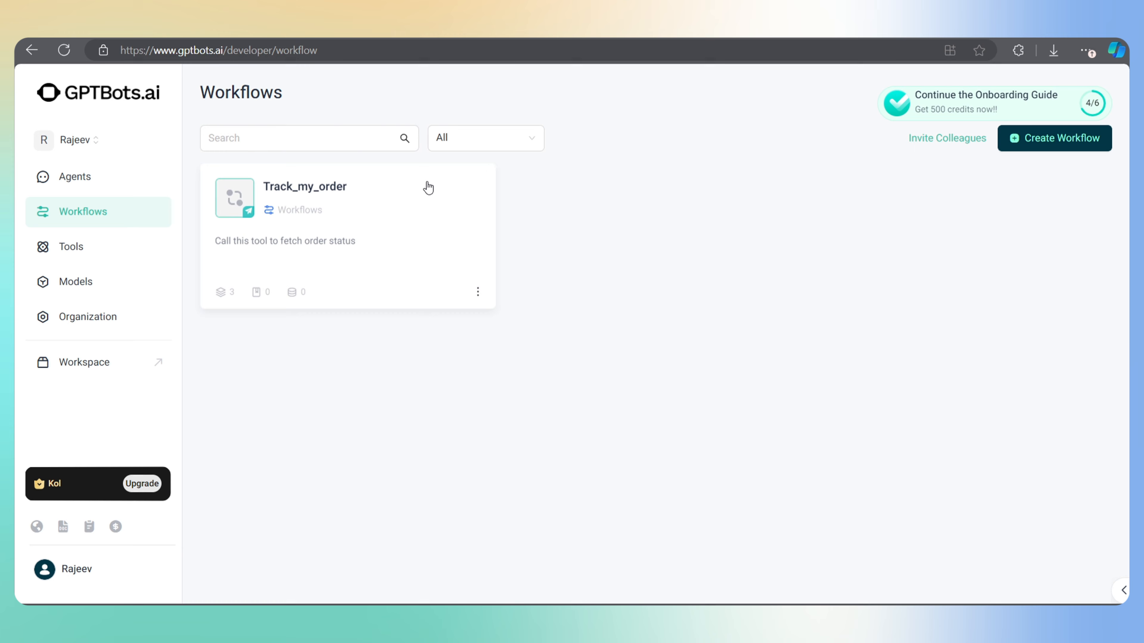
left_click(286, 194)
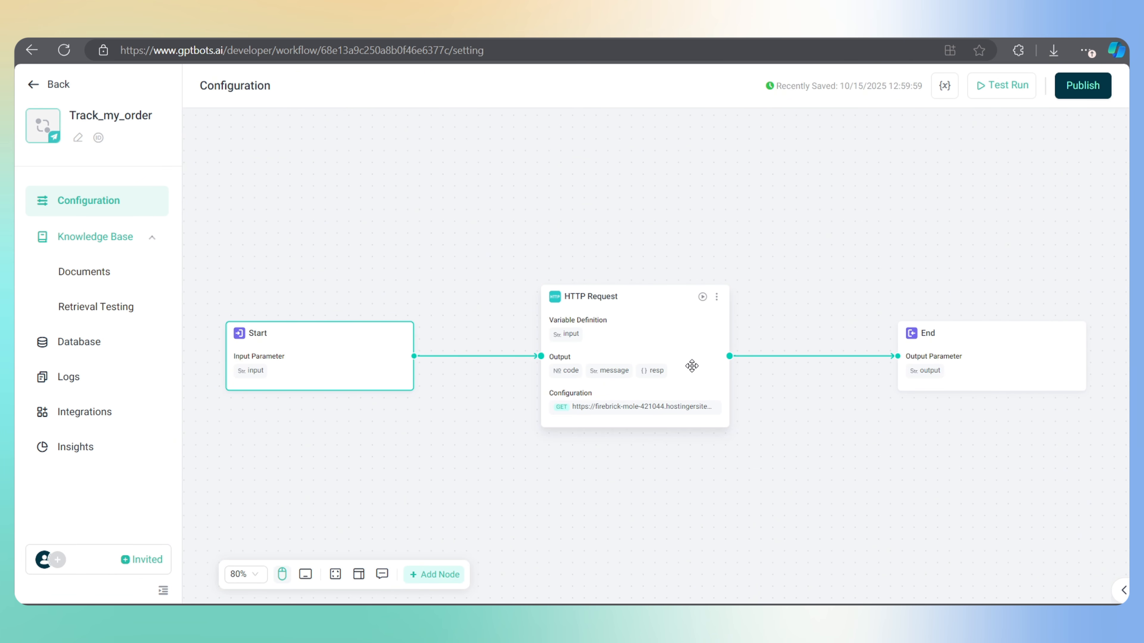
left_click(660, 323)
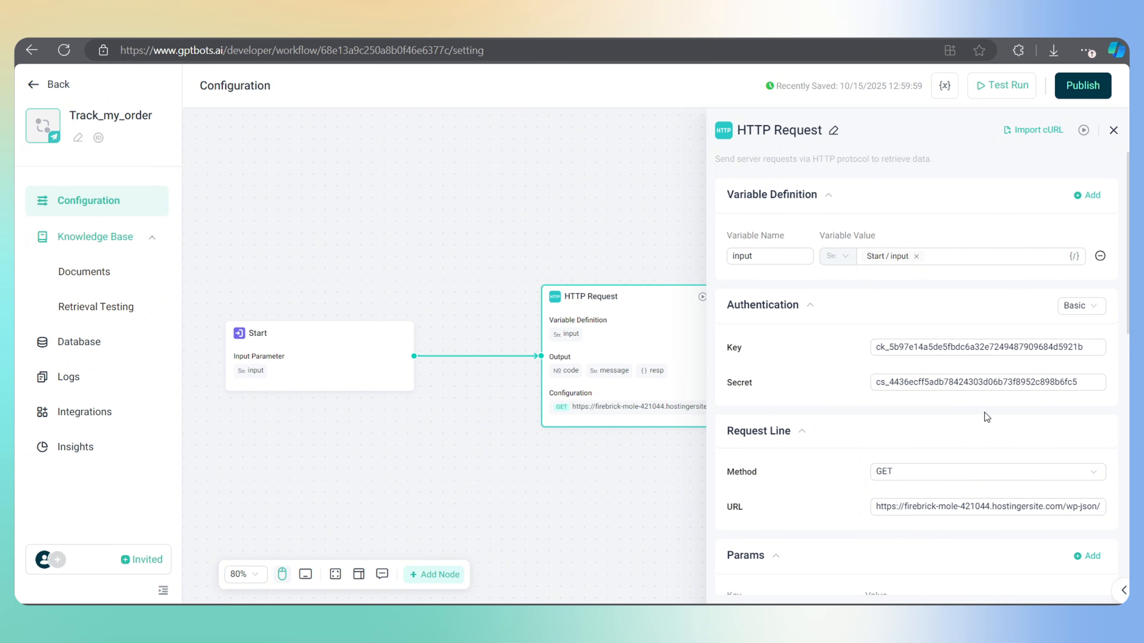
Append wc/v3/orders/{input_path} to the HTTP Request URL
scroll(987, 417, "down", 1)
left_click(970, 457)
type("wc/v3/orders/{input_path}")
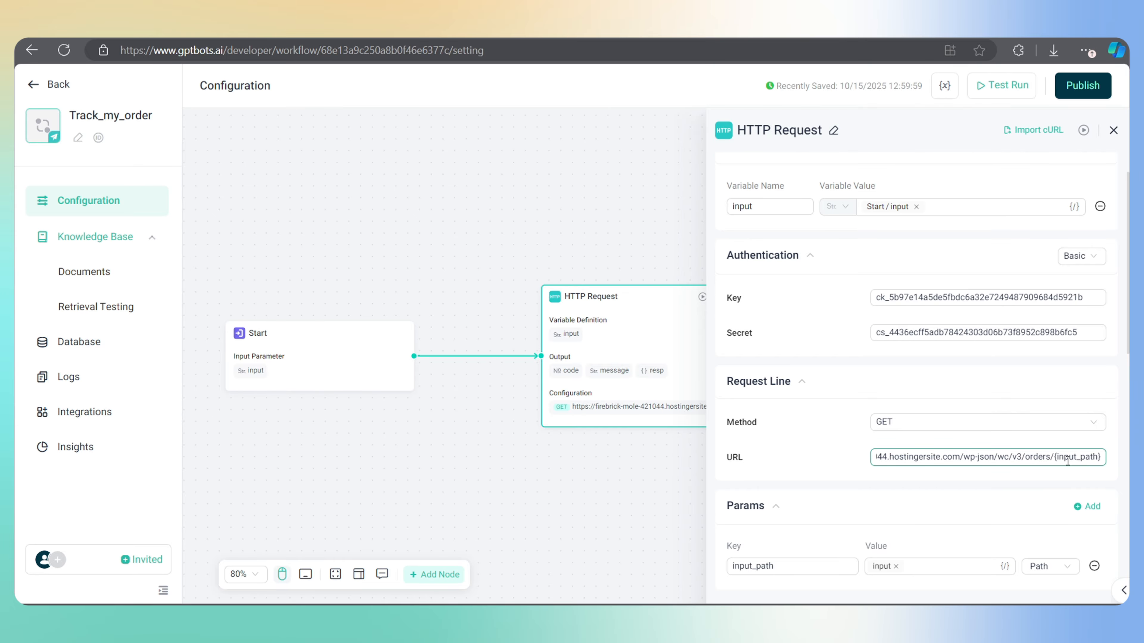
scroll(1004, 465, "down", 6)
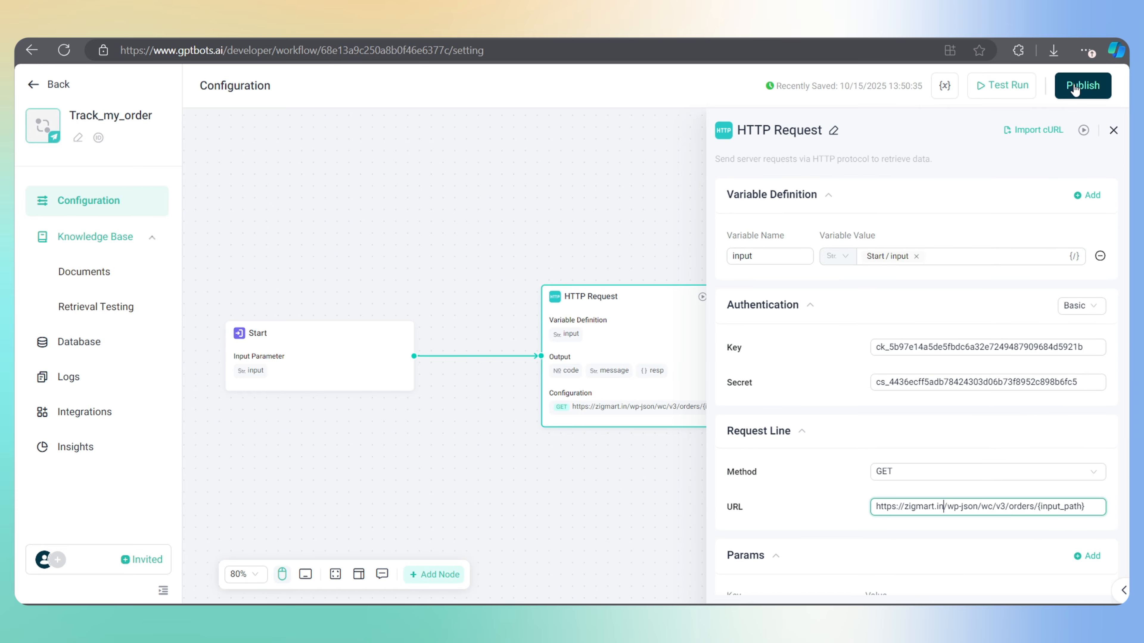
Save and publish the workflow as version V1.0.6 and close the HTTP Request settings
left_click(1082, 91)
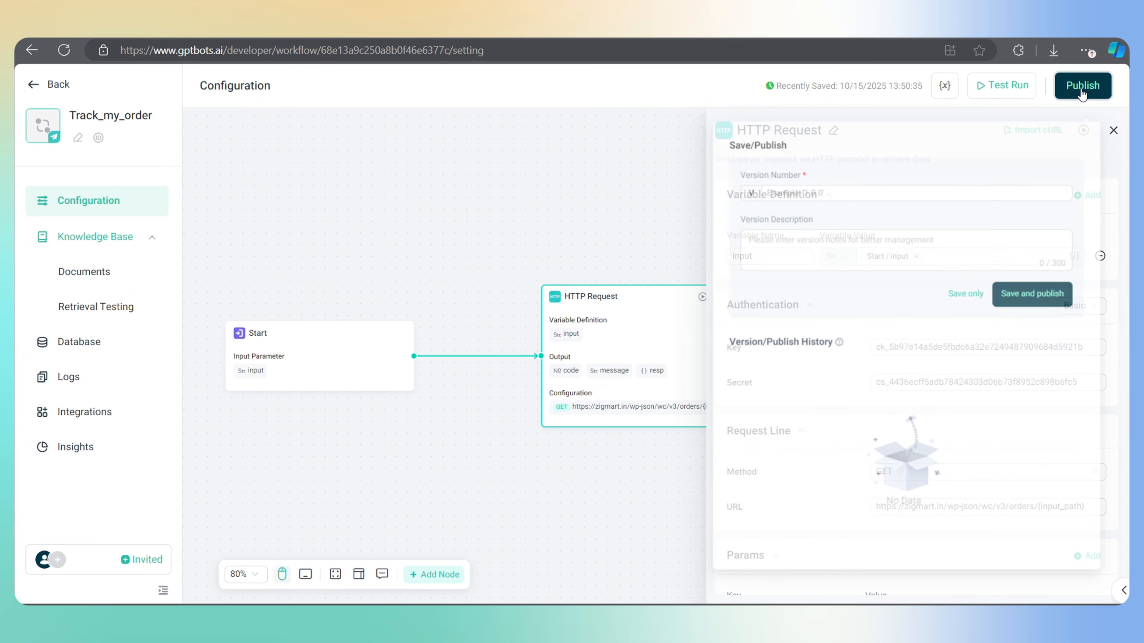
left_click(1038, 292)
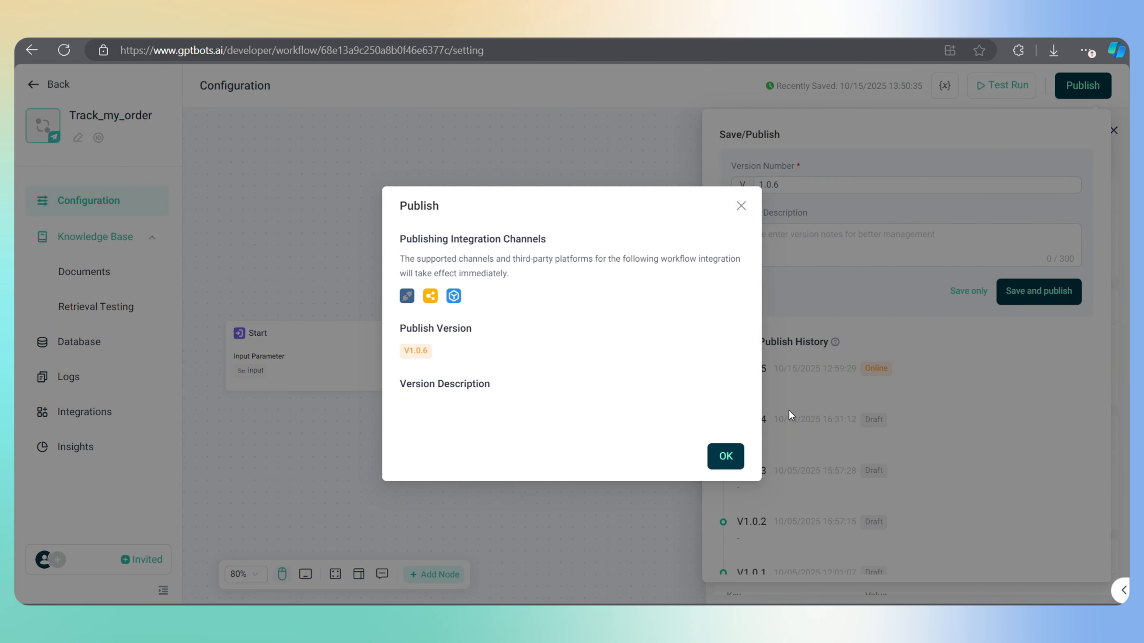
left_click(725, 456)
left_click(570, 429)
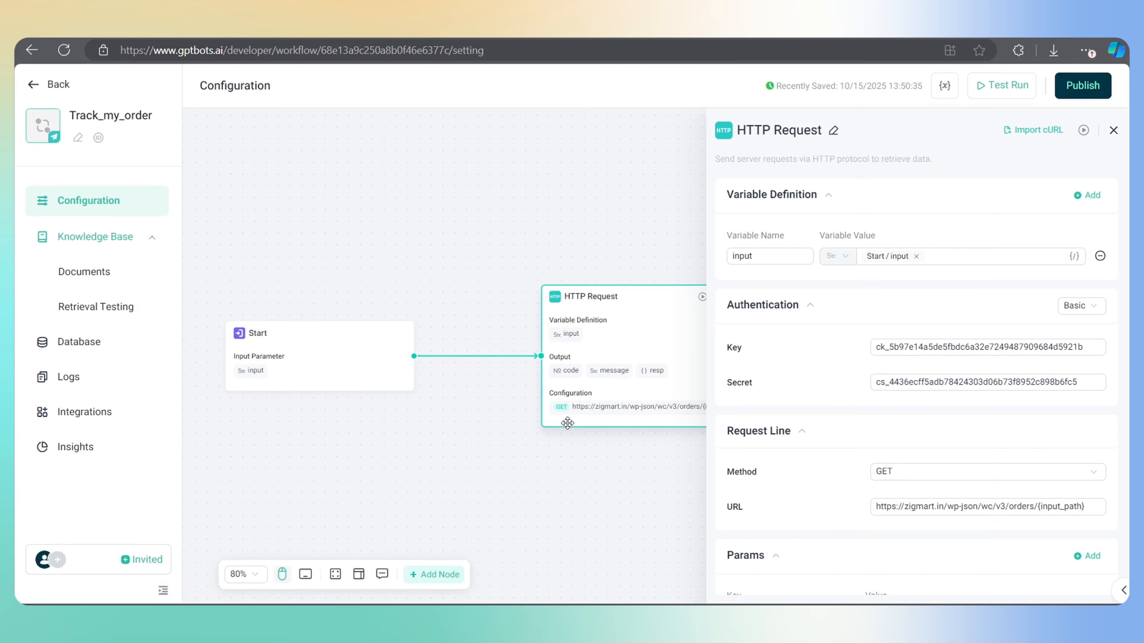
left_click(429, 148)
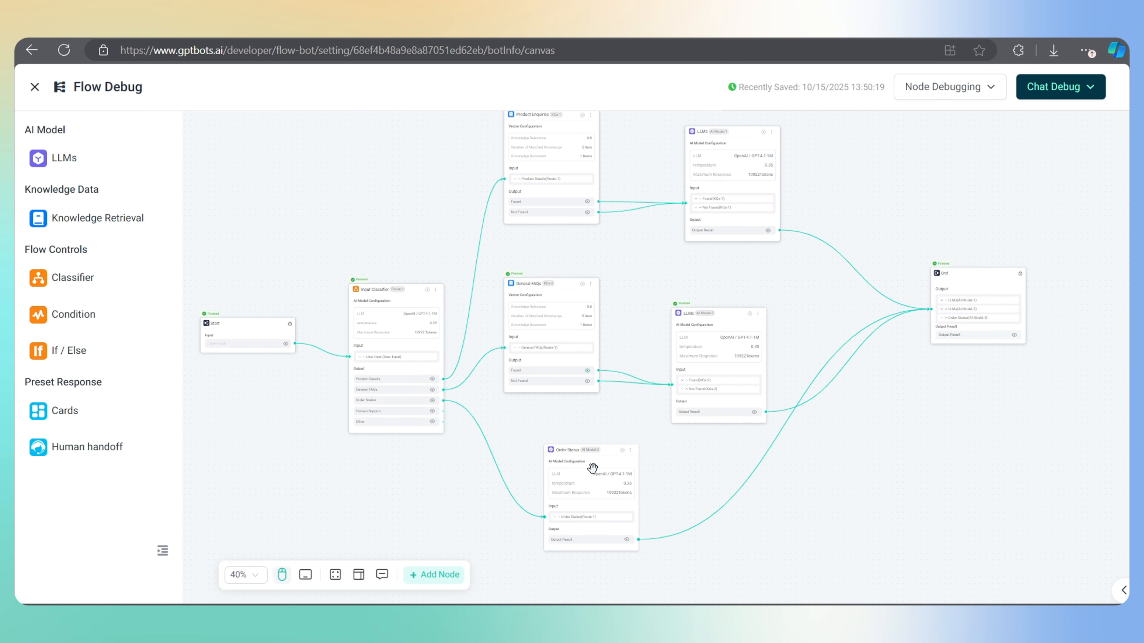
Reposition the Order Status node and ask the debug chat 'what's my order status'
left_click_drag(607, 470, 654, 505)
left_click(1083, 87)
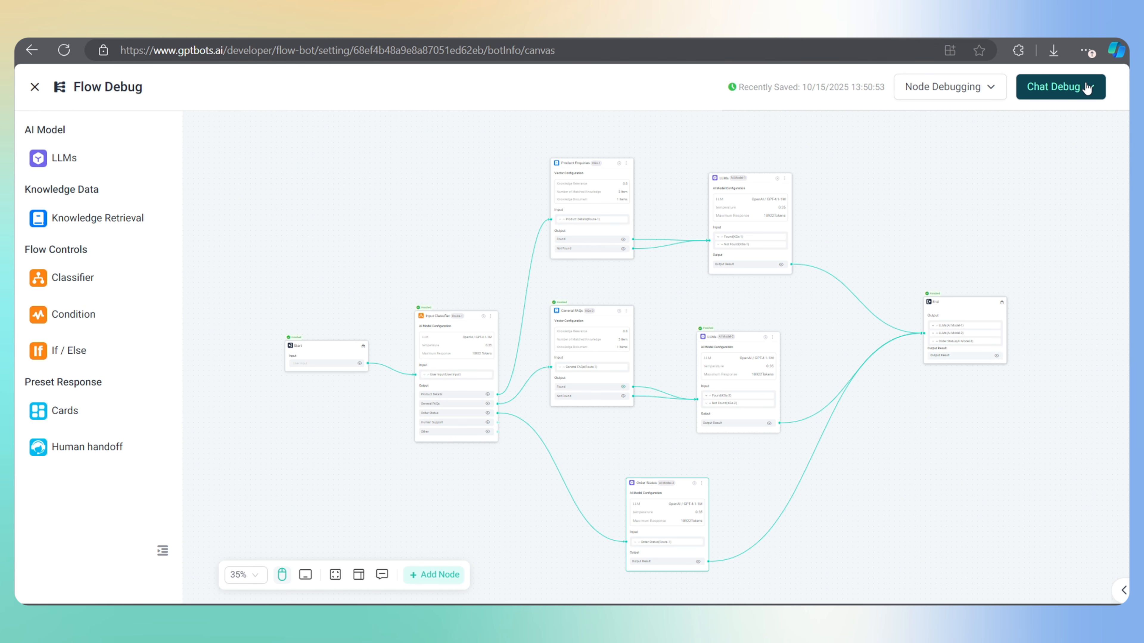
type("what's my order status")
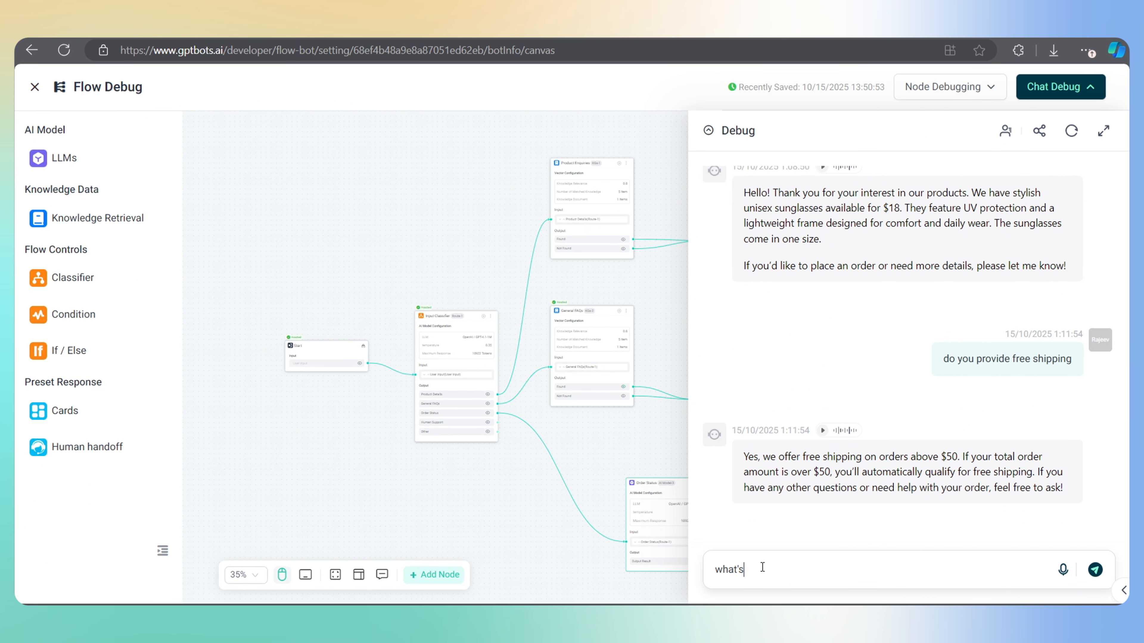
key("Return")
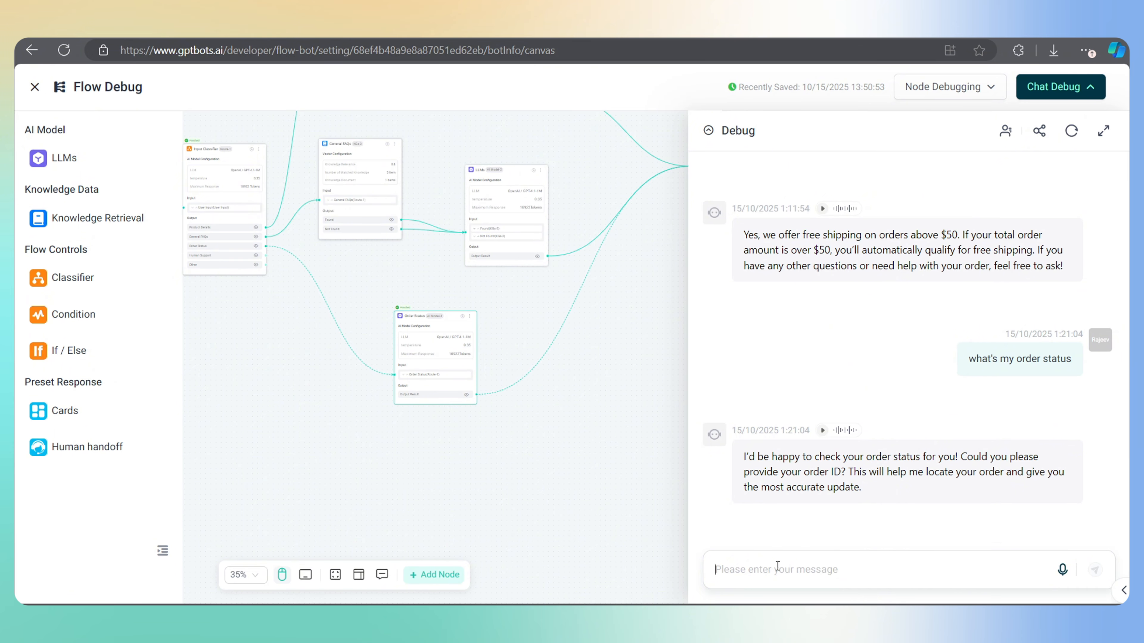
Reply with the order id, confirm the bot reports it as processed, and close the chat
type("431")
key("Return")
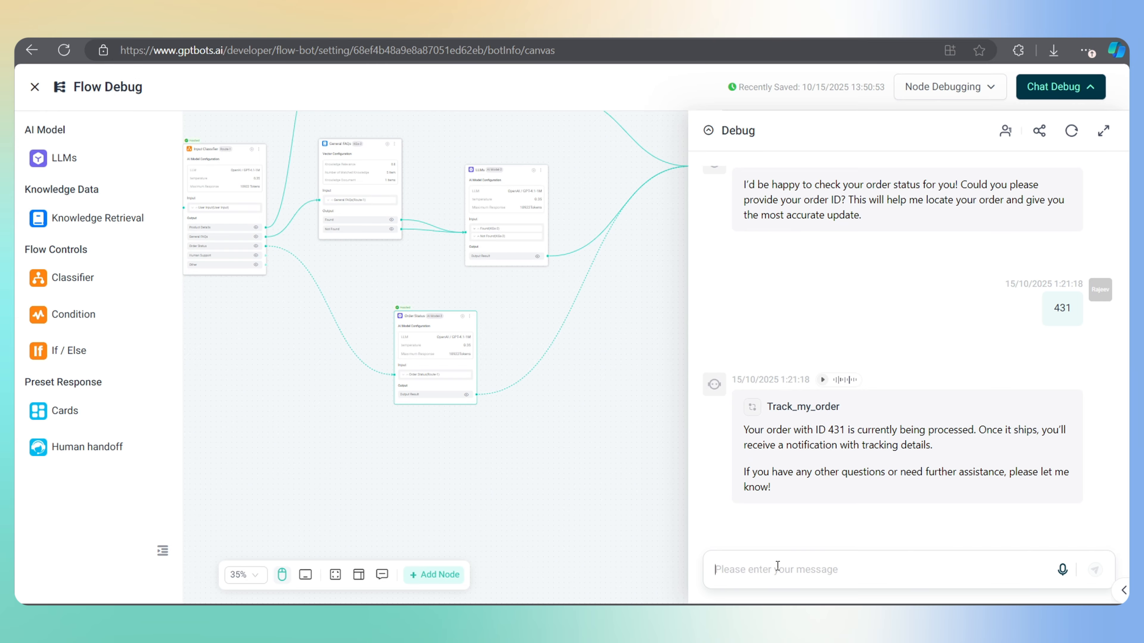
mouse_move(771, 444)
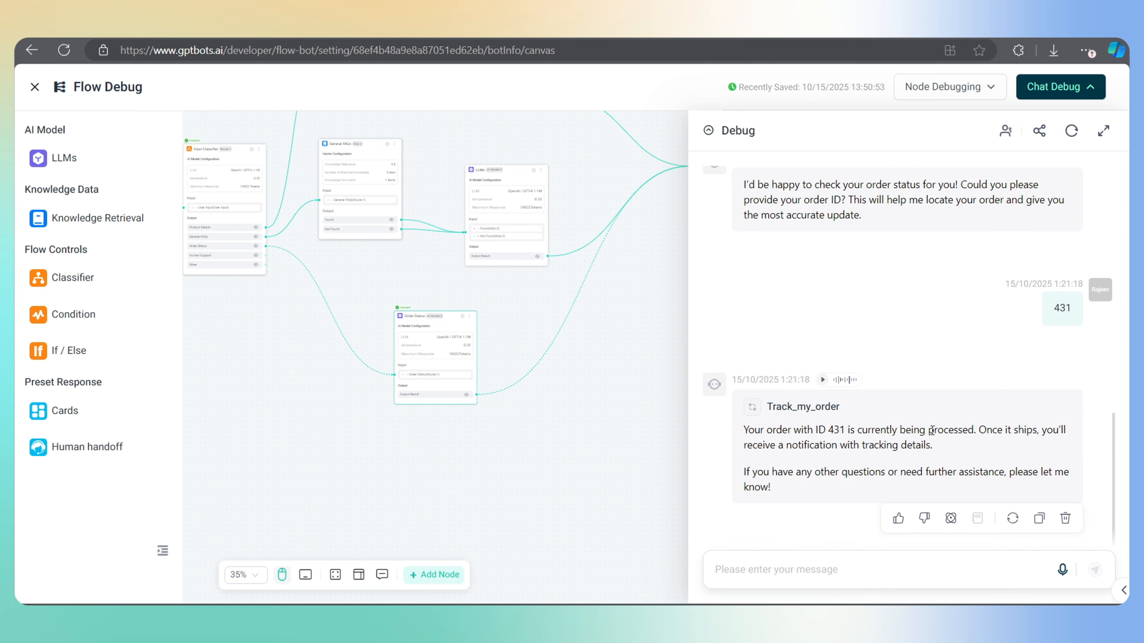
left_click_drag(930, 432, 972, 435)
left_click(974, 435)
left_click(601, 447)
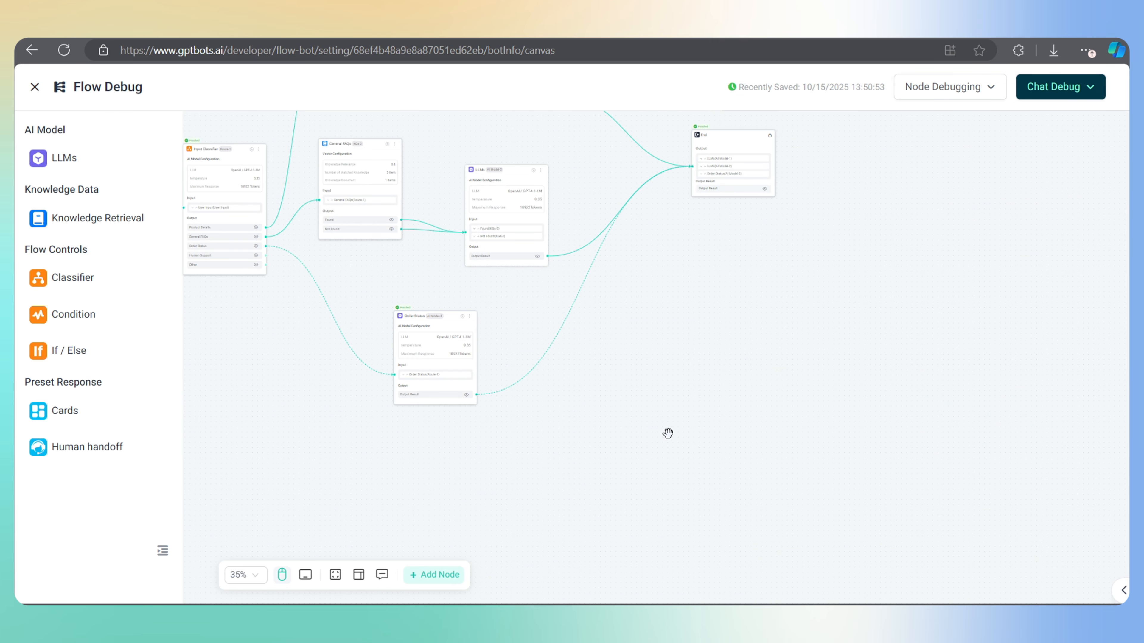
Connect a Human handoff node to the Human Support output and review its human service system types
scroll(667, 433, "down", 3)
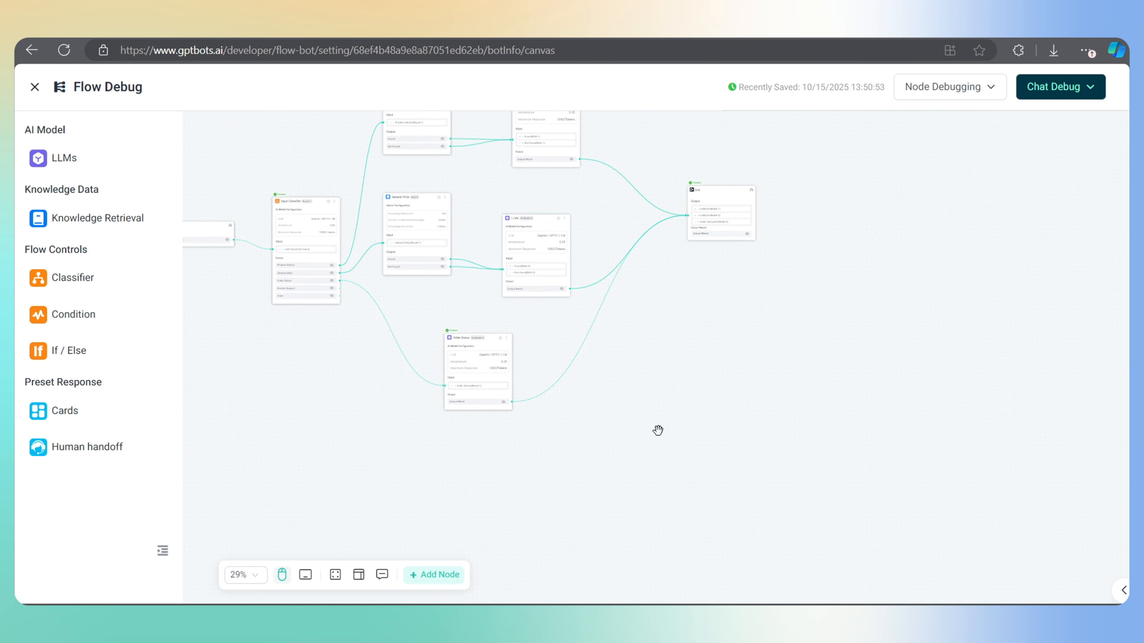
left_click_drag(659, 432, 774, 444)
scroll(472, 378, "up", 5)
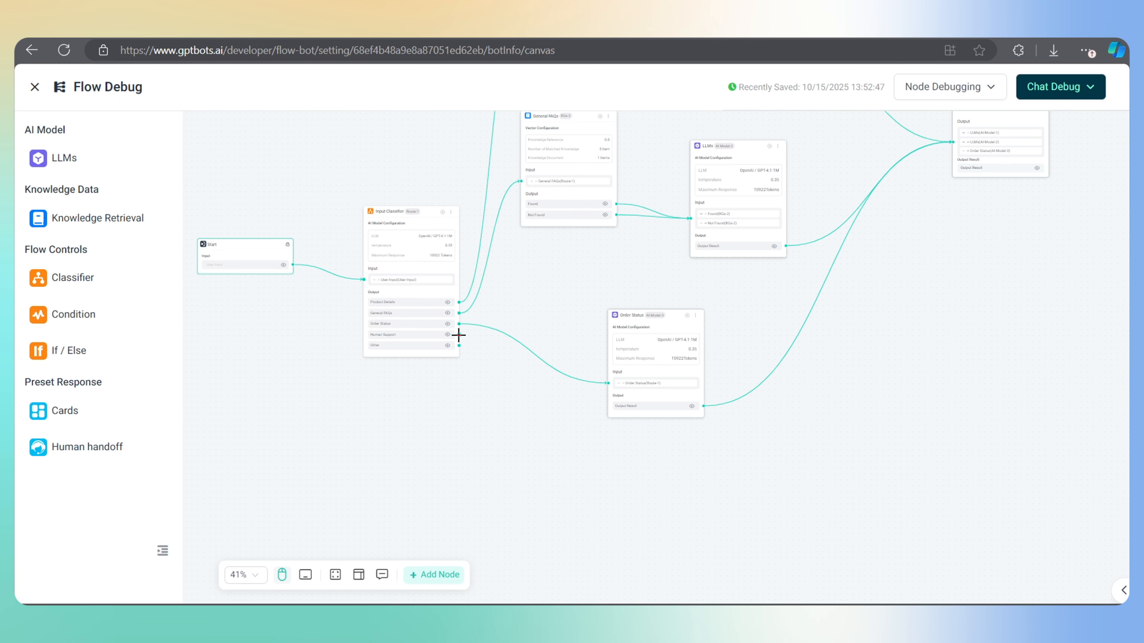
left_click_drag(545, 438, 544, 438)
left_click(651, 391)
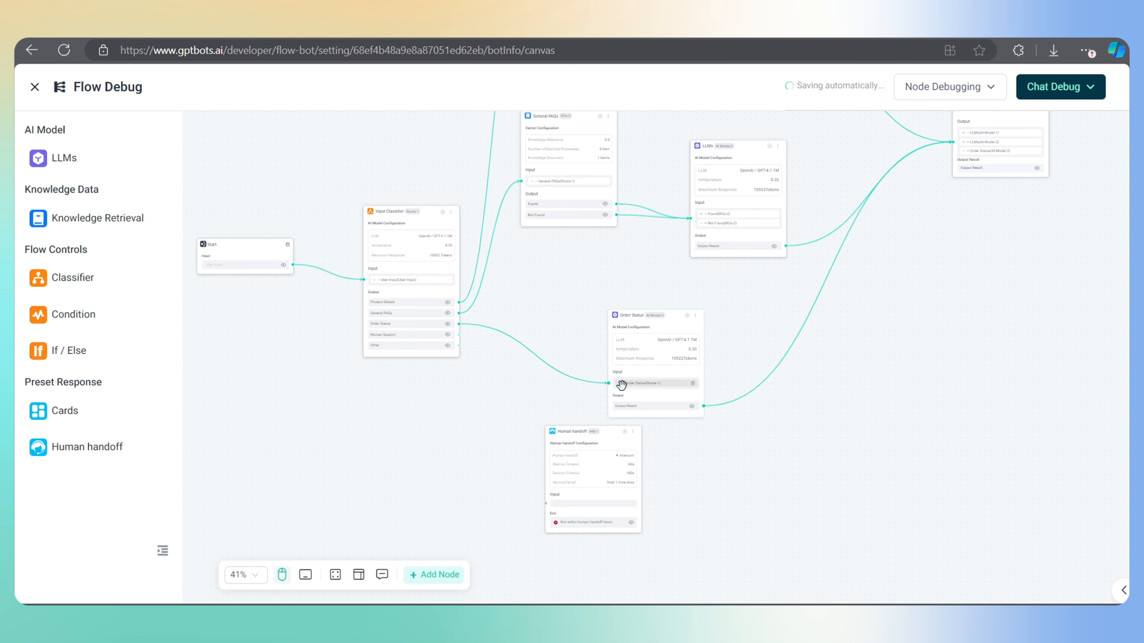
left_click(599, 441)
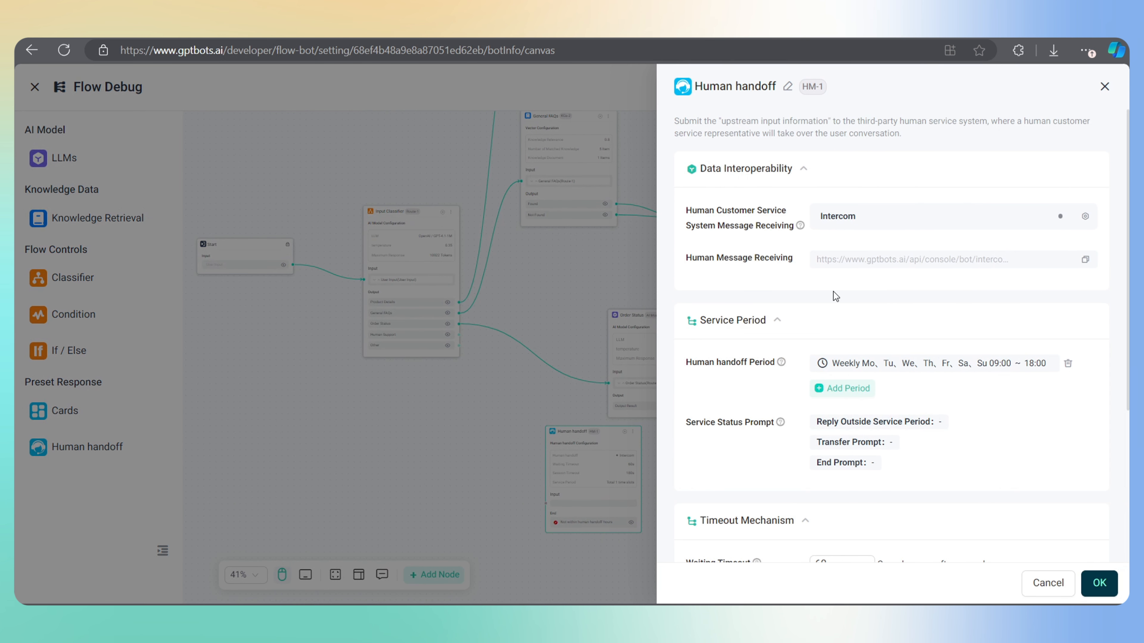
left_click(936, 215)
left_click(687, 226)
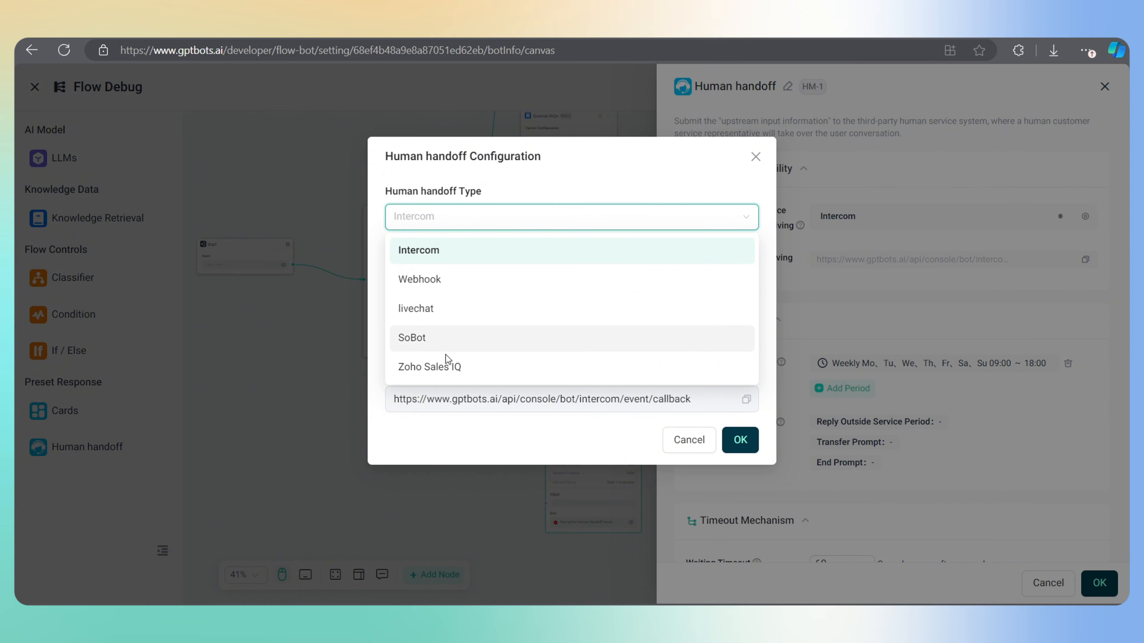
left_click(755, 157)
Delete the Human handoff node and drag a new connection from the Human Support output
left_click(1105, 88)
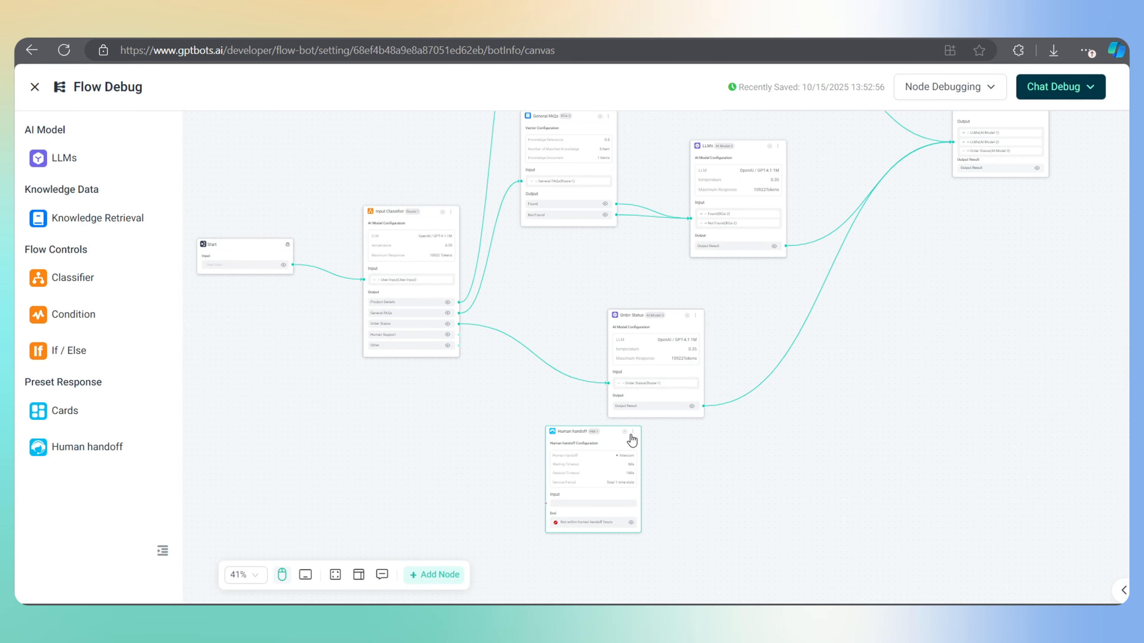
left_click(633, 432)
left_click(658, 473)
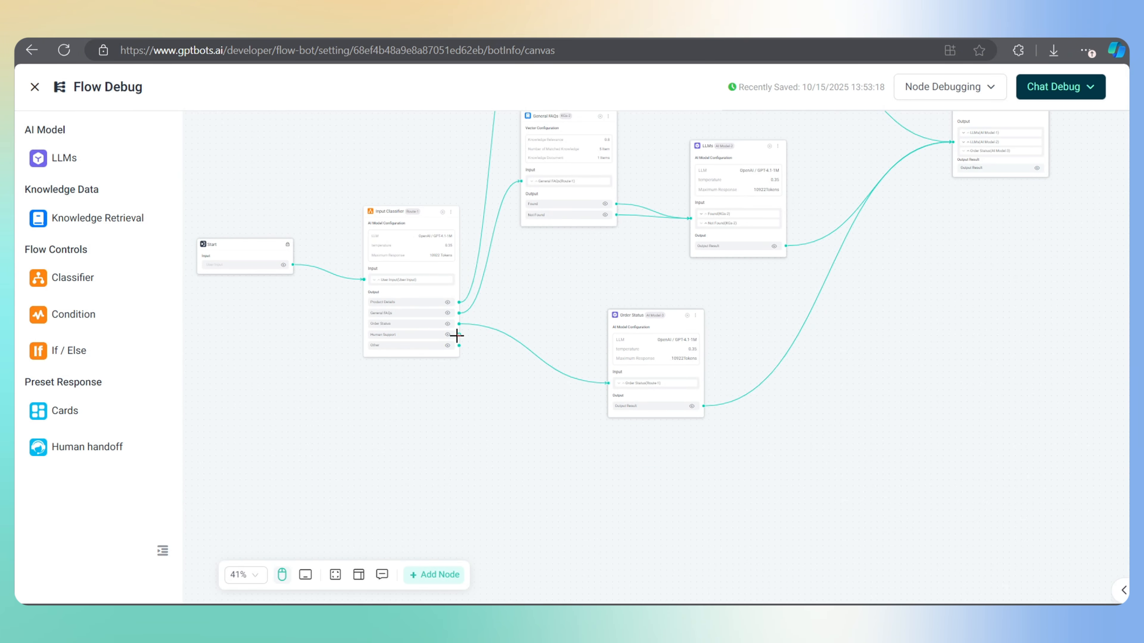
left_click_drag(457, 334, 552, 429)
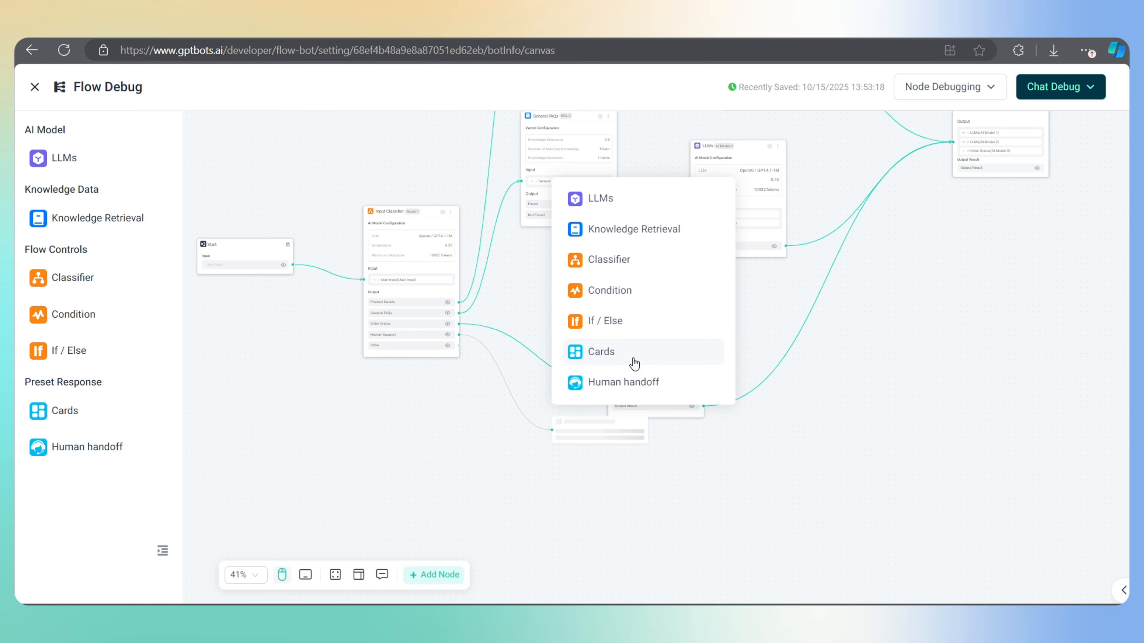
Add a Cards node on the Human Support branch and set its data type to Card
left_click(603, 352)
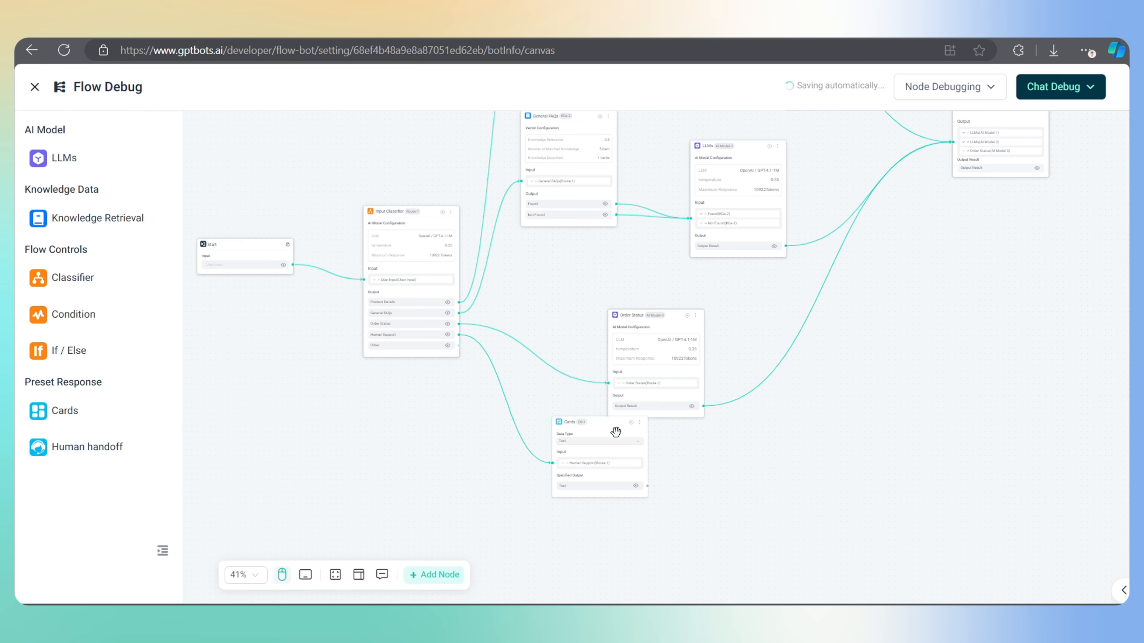
left_click_drag(604, 427, 665, 468)
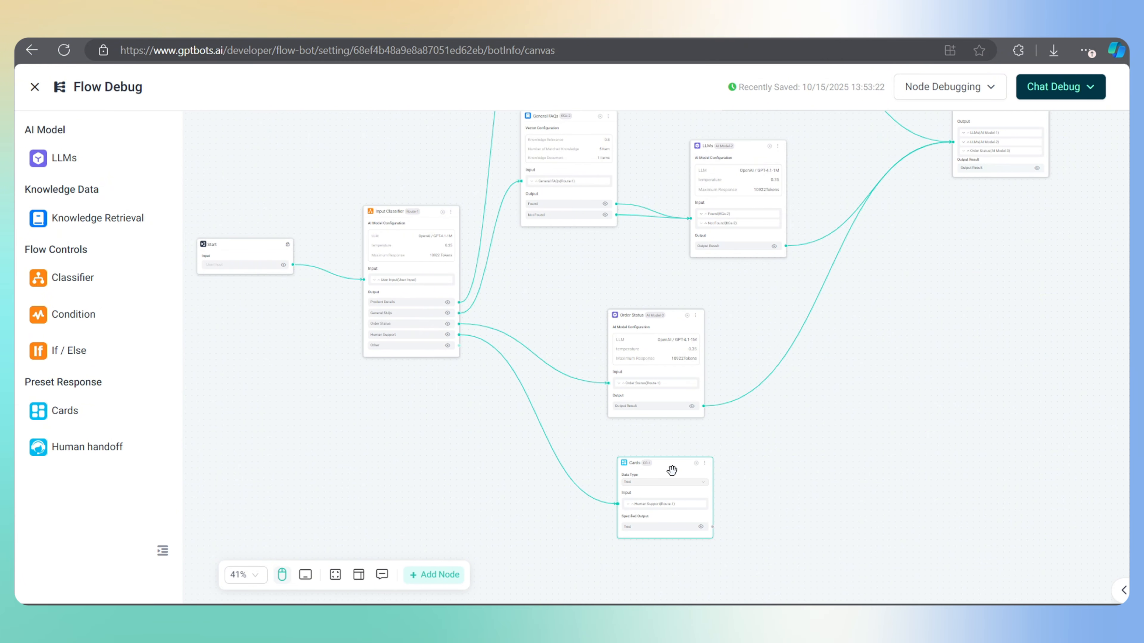
left_click(665, 467)
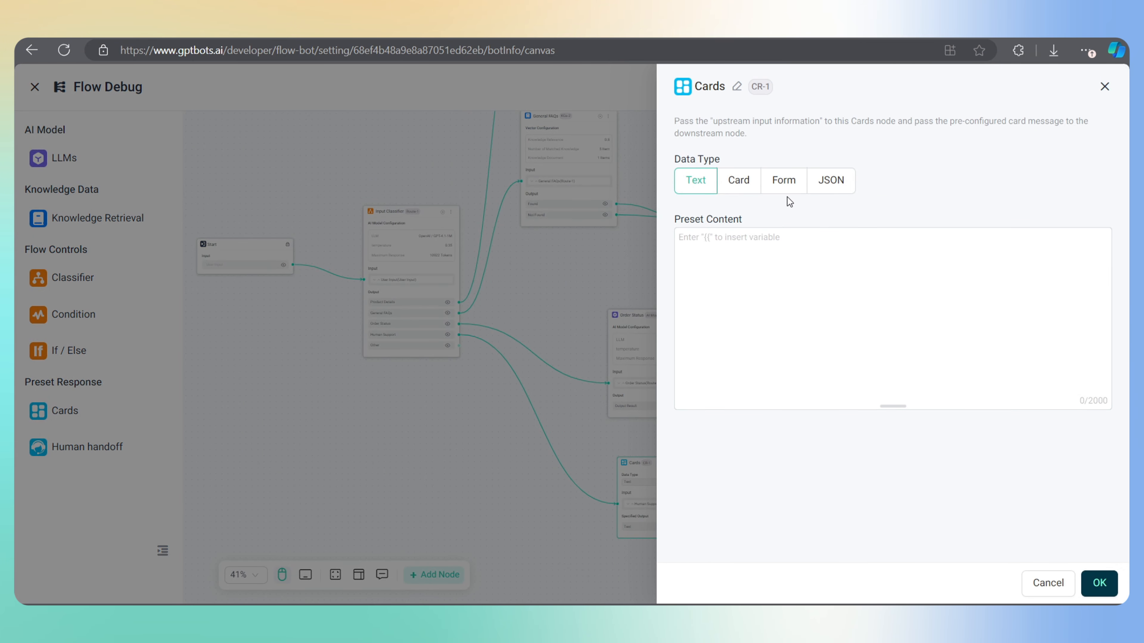
left_click(737, 187)
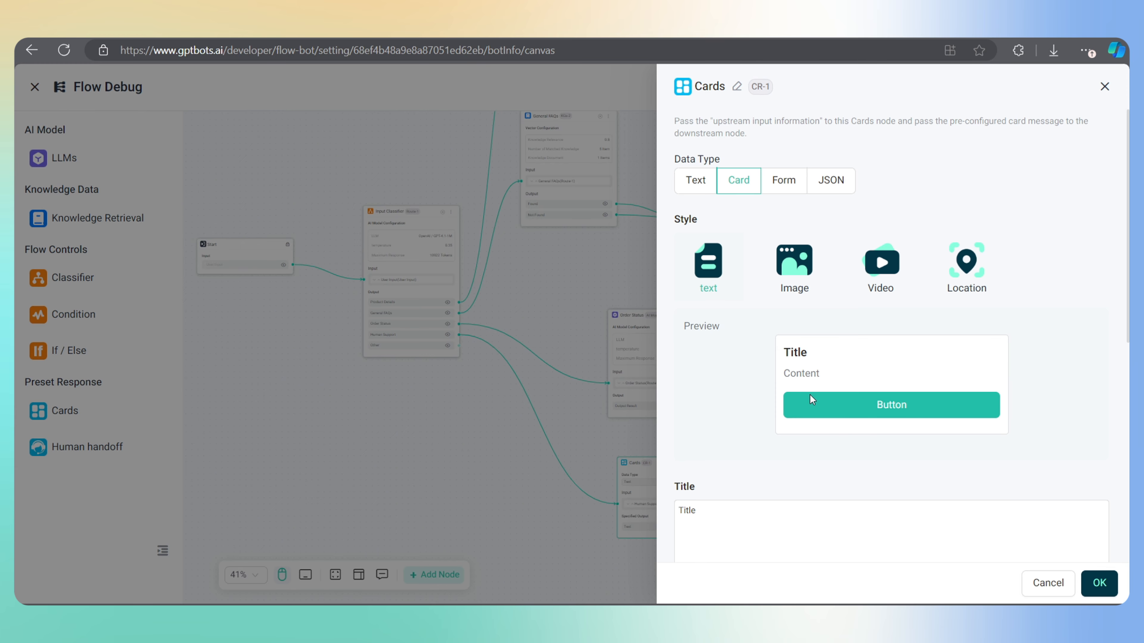
Set the card title 'Contact ud' and content 'Sure, please connect with our support team directly.'
scroll(810, 395, "down", 3)
left_click(735, 381)
type("Contact ud")
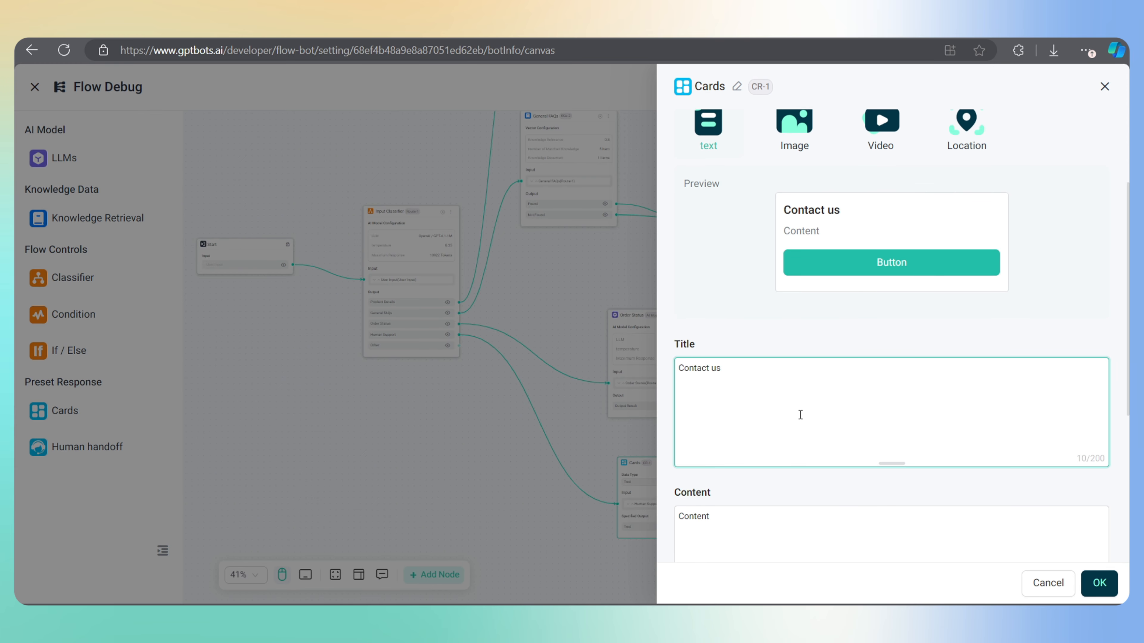
scroll(800, 414, "down", 2)
left_click(720, 466)
type("Sure,")
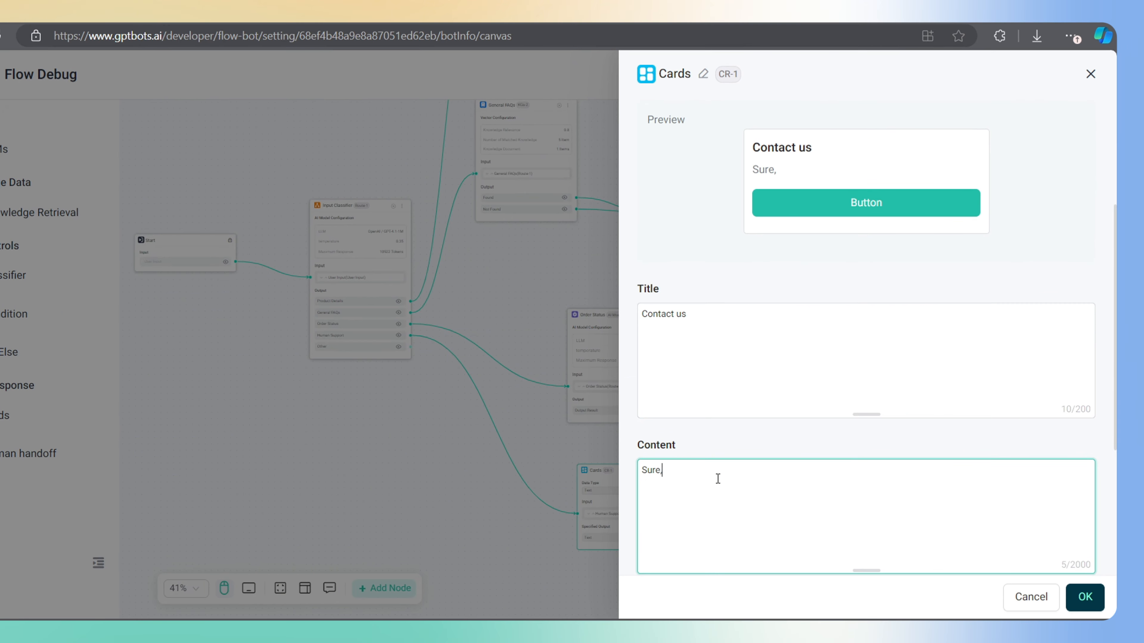
type(" please connect with our support team ")
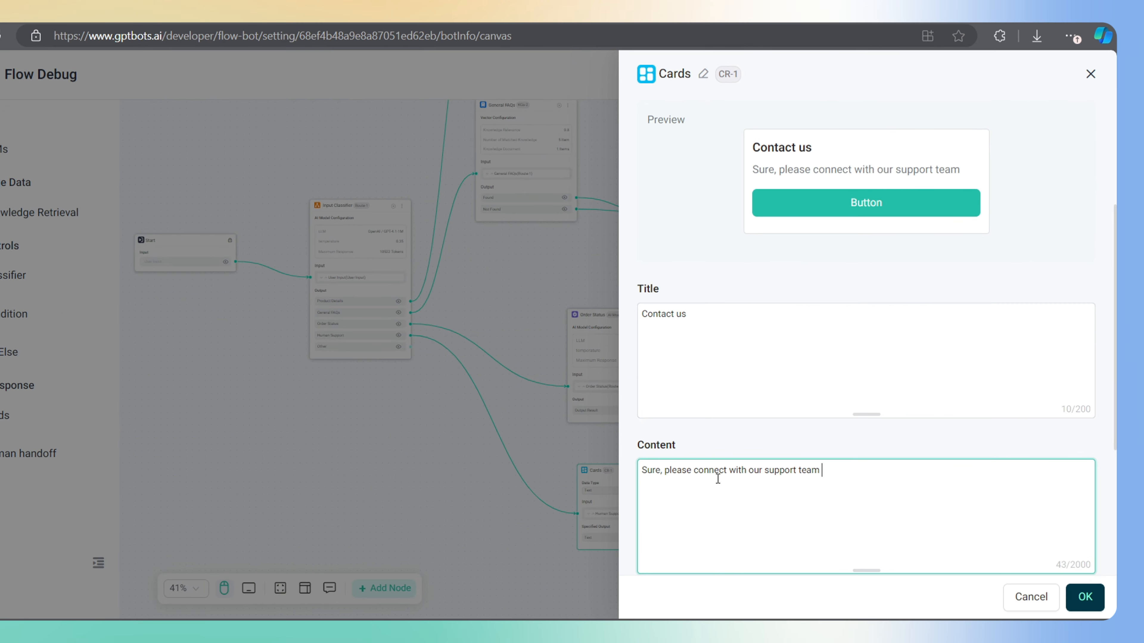
type("directly.")
Rename the first button to Call and give it the support phone number
scroll(849, 476, "down", 4)
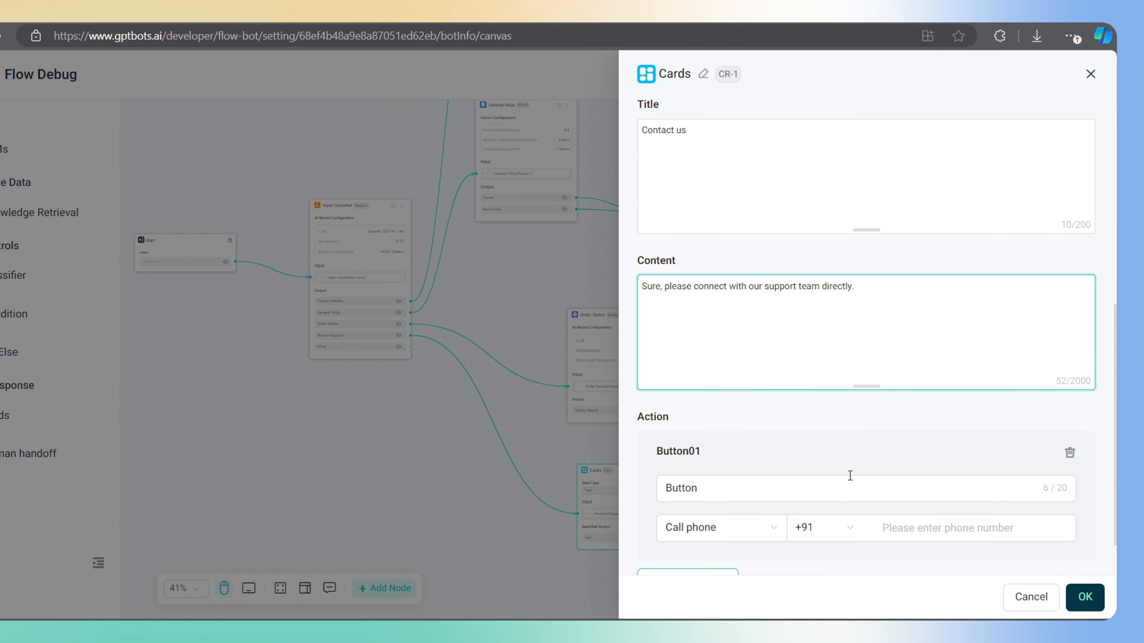
scroll(784, 474, "down", 1)
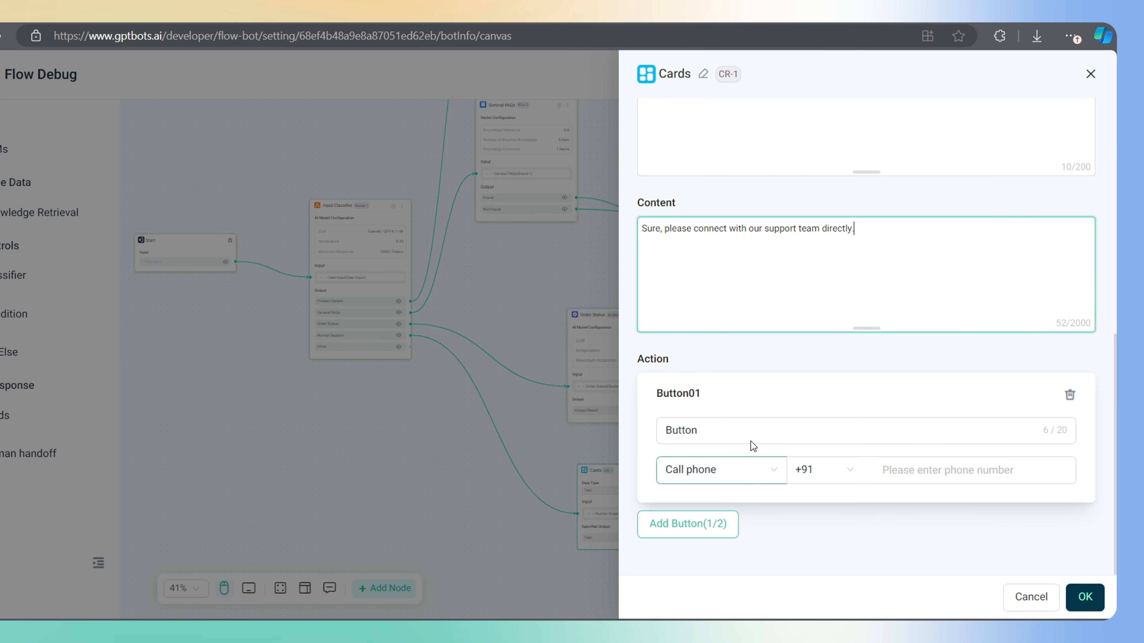
left_click(729, 434)
key("BackSpace")
key("BackSpace")
key("BackSpace")
key("BackSpace")
key("BackSpace")
key("BackSpace")
type("Call")
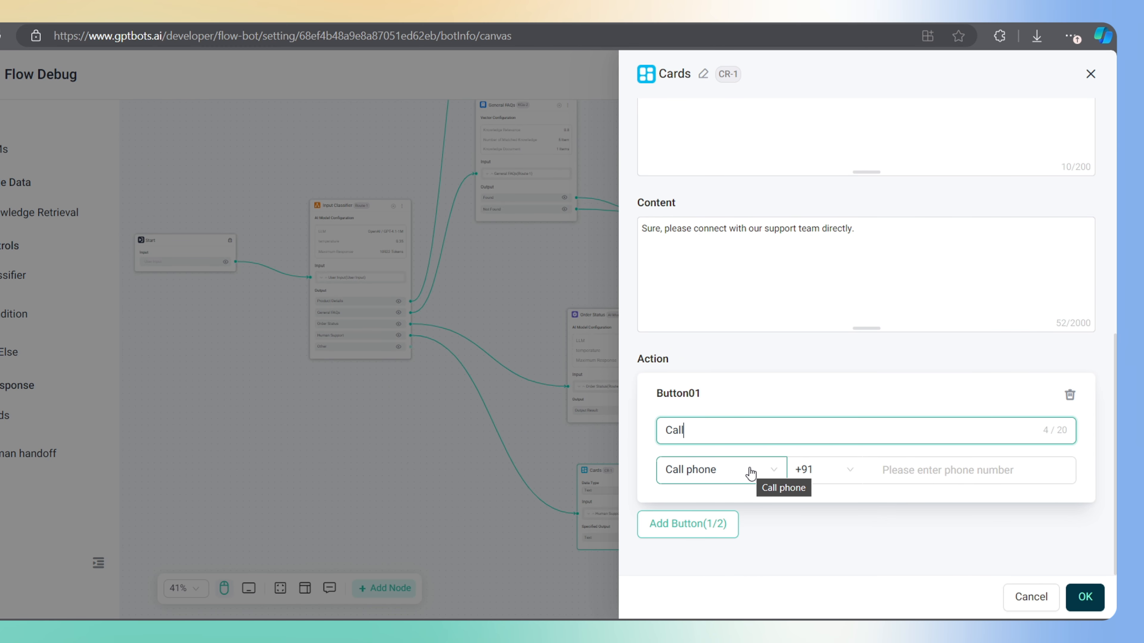
left_click(911, 469)
type("123456")
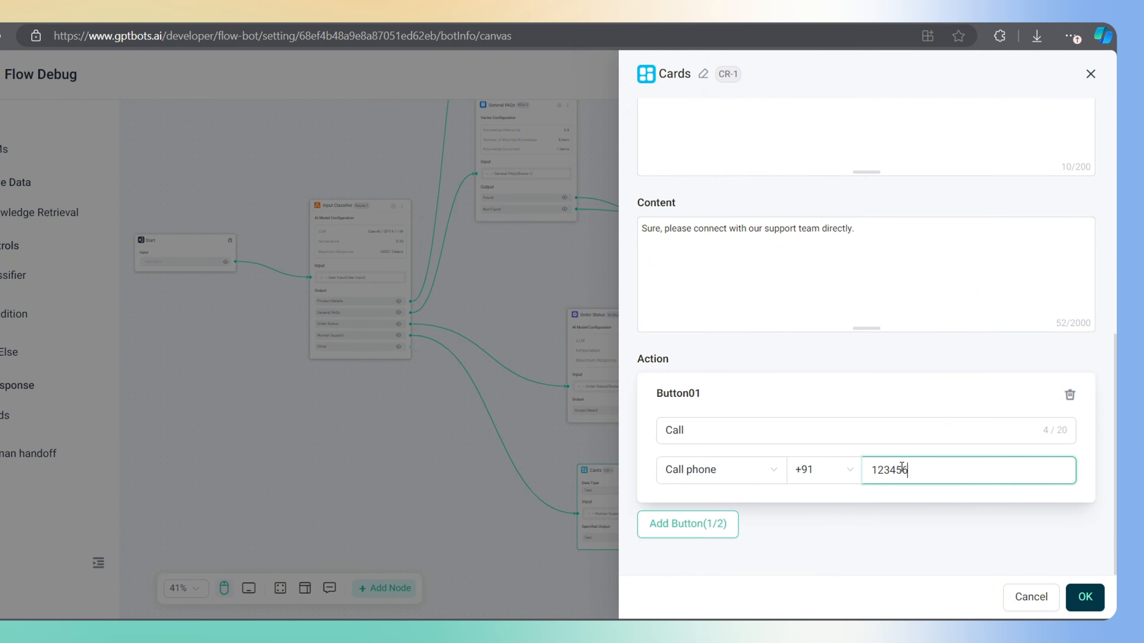
type("789")
Add an Email button that sends to the support email address, then save the card
left_click(689, 524)
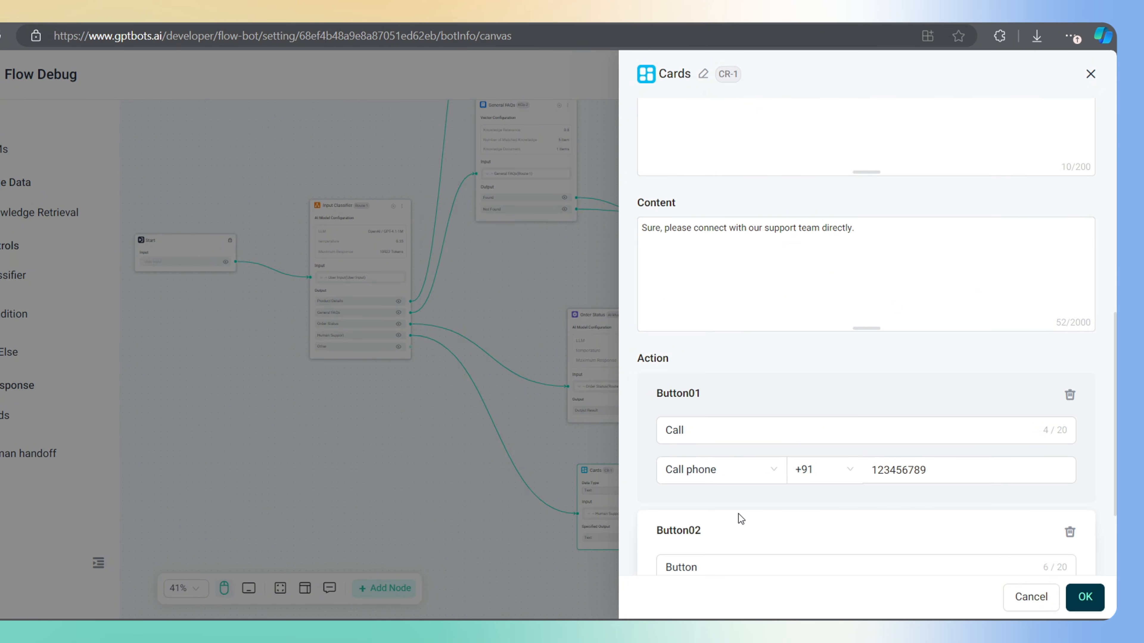
scroll(738, 514, "down", 3)
double_click(715, 450)
type("Email")
key("Tab")
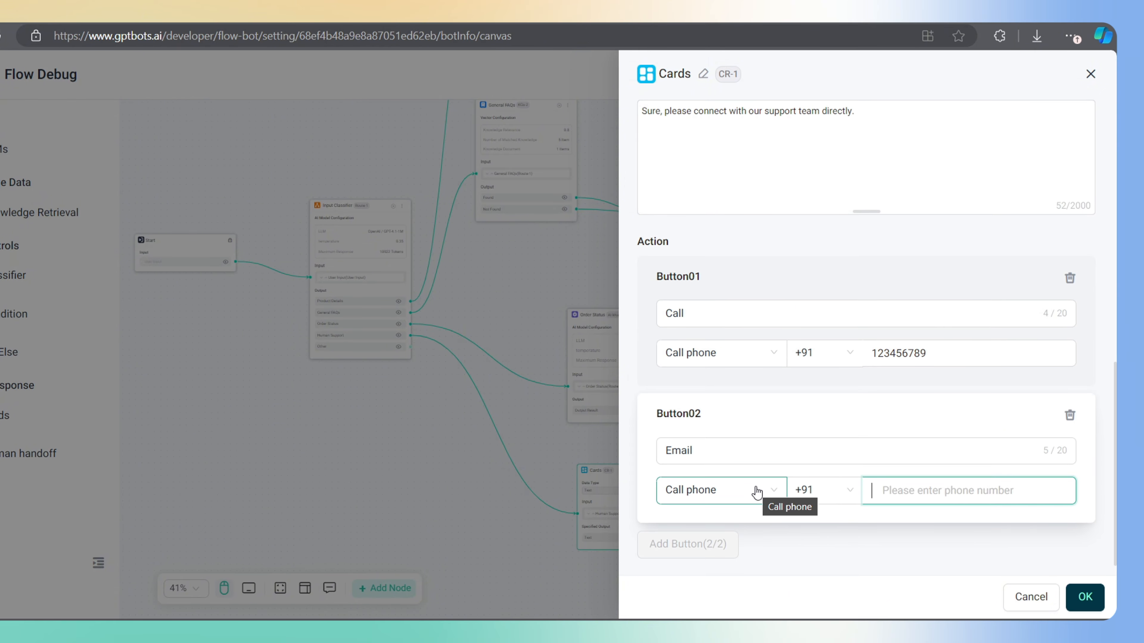
left_click(756, 492)
left_click(696, 398)
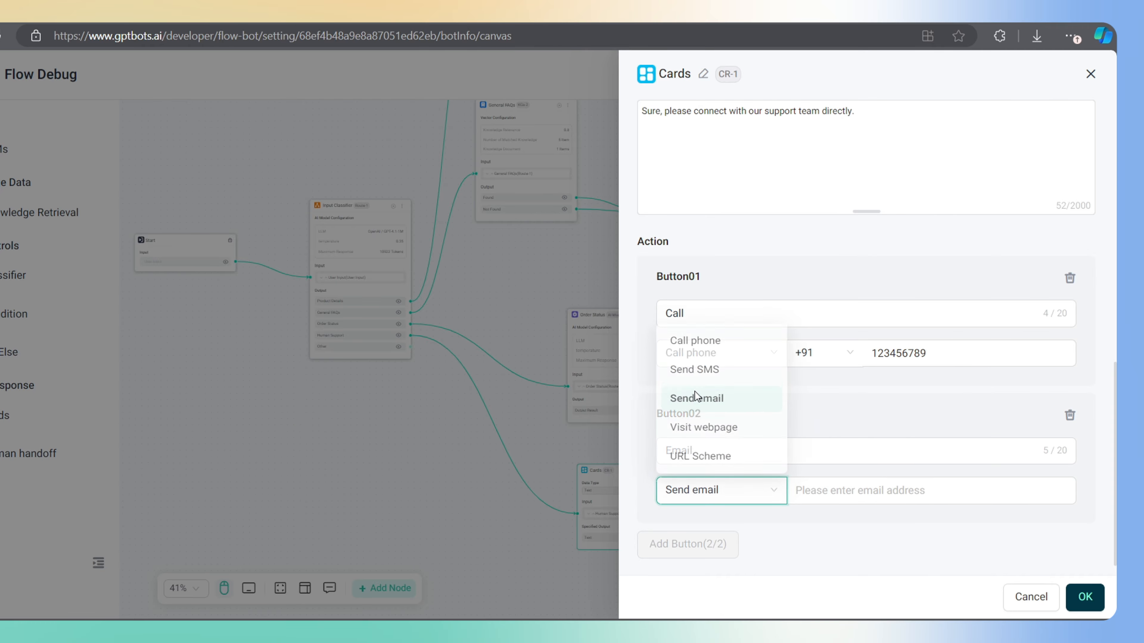
left_click(845, 492)
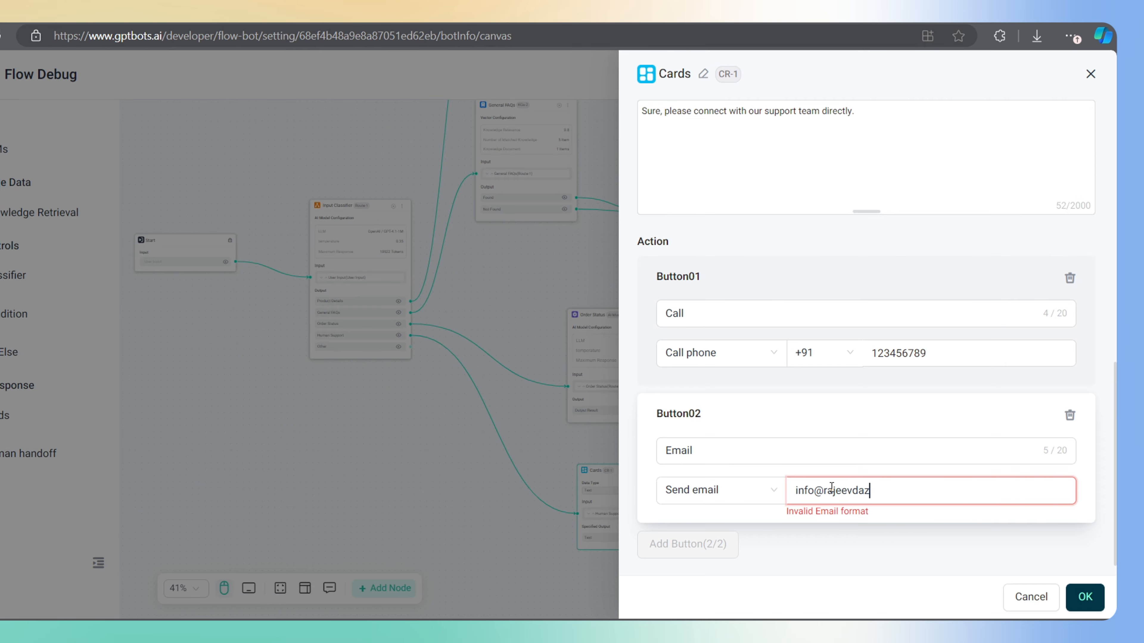
scroll(1053, 575, "down", 1)
left_click(1085, 597)
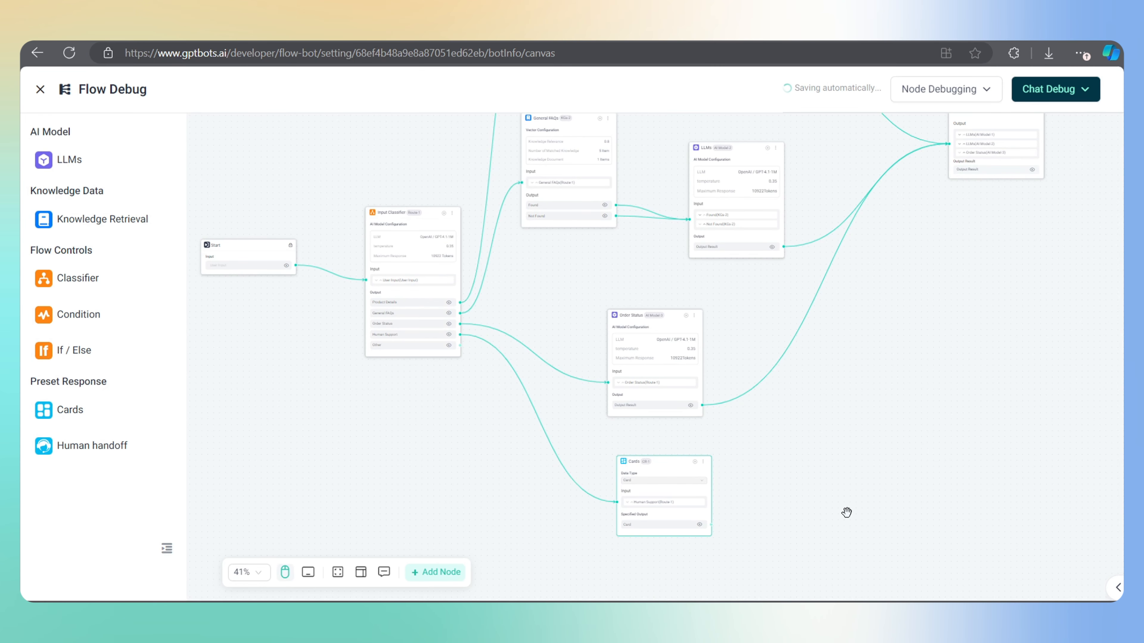
Link the Cards node to Output and test 'i would like to talk with your support team' in debug chat
left_click_drag(710, 525, 951, 153)
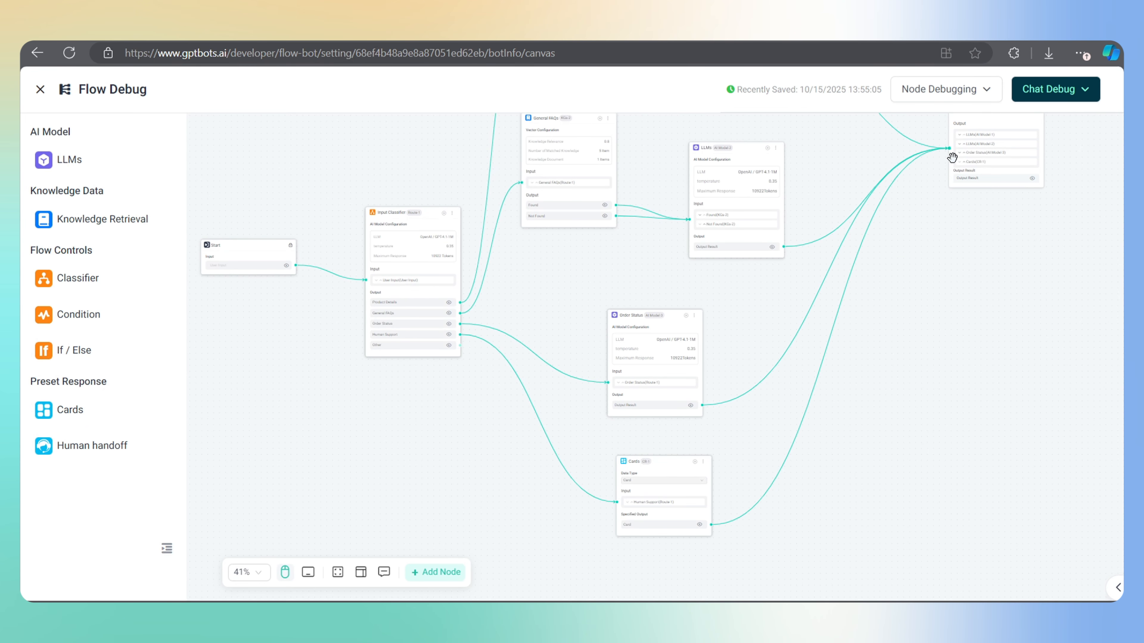
left_click_drag(944, 374, 950, 416)
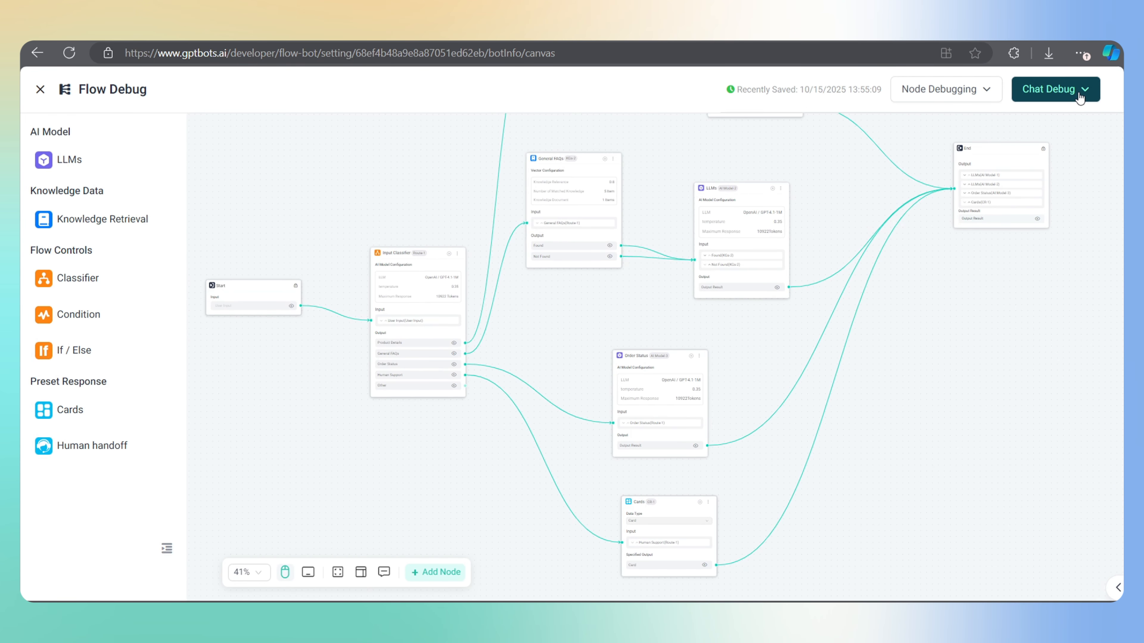
left_click(1081, 90)
left_click(773, 565)
type("i w")
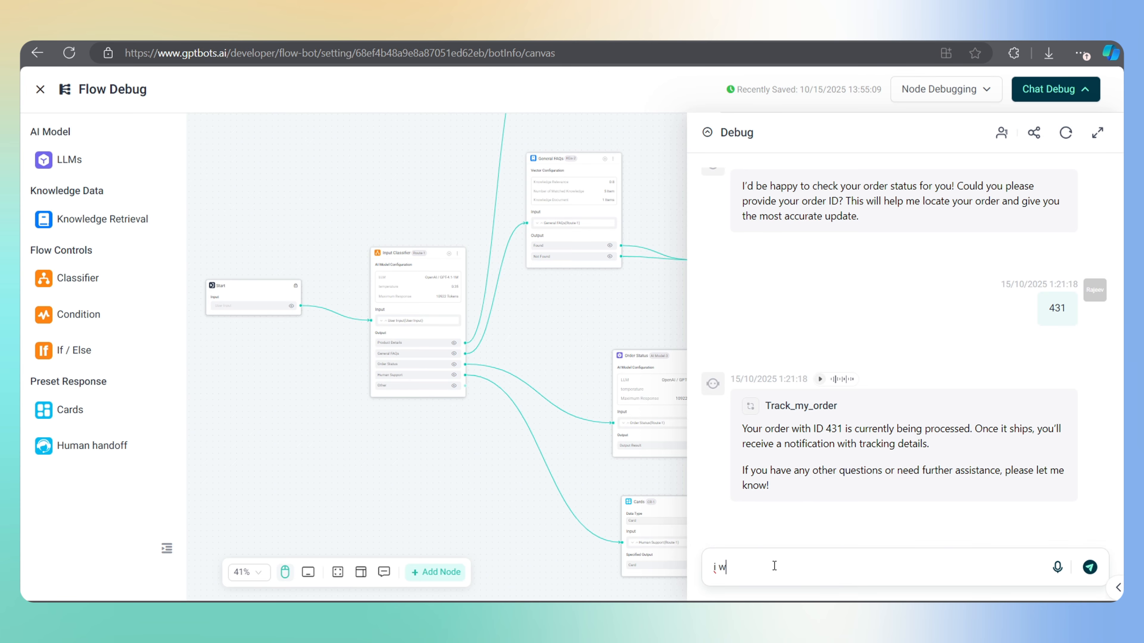
type("ould like to talk with your support team")
key("Return")
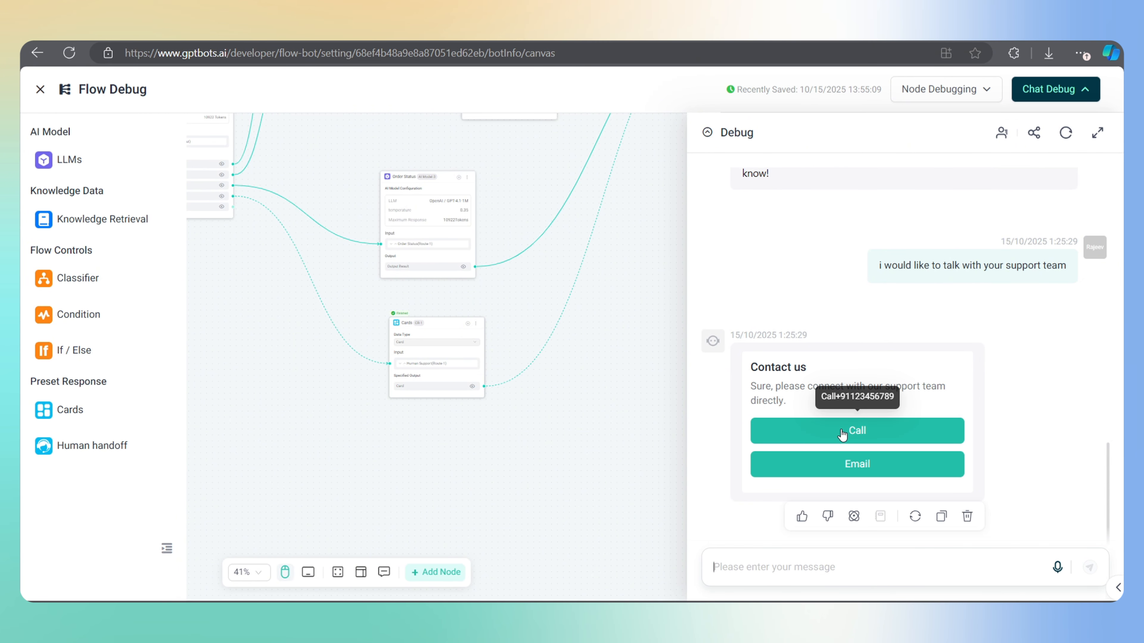
left_click(1082, 90)
Leave the flow editor and publish the agent as version V1.0.0
left_click(40, 89)
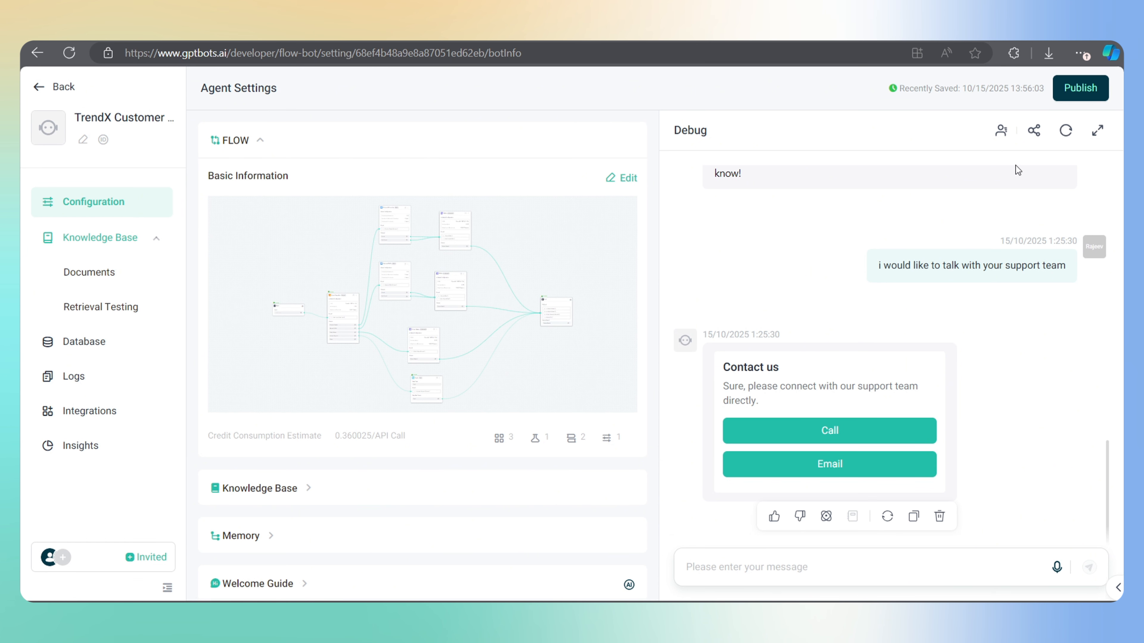
left_click(1080, 88)
left_click(1041, 290)
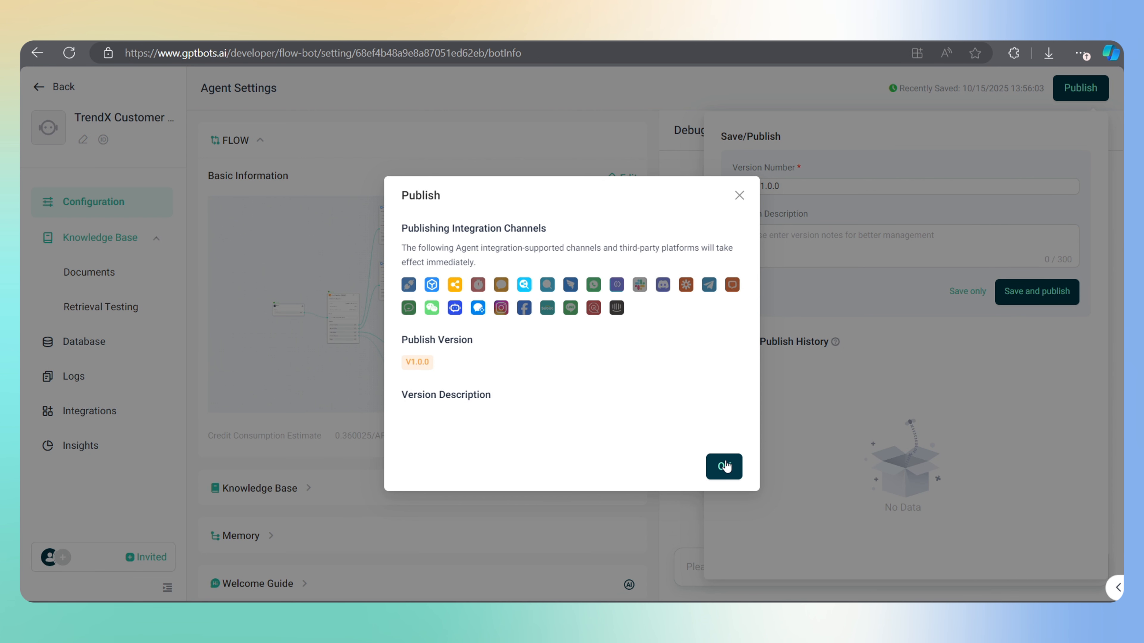
left_click(725, 464)
left_click(570, 421)
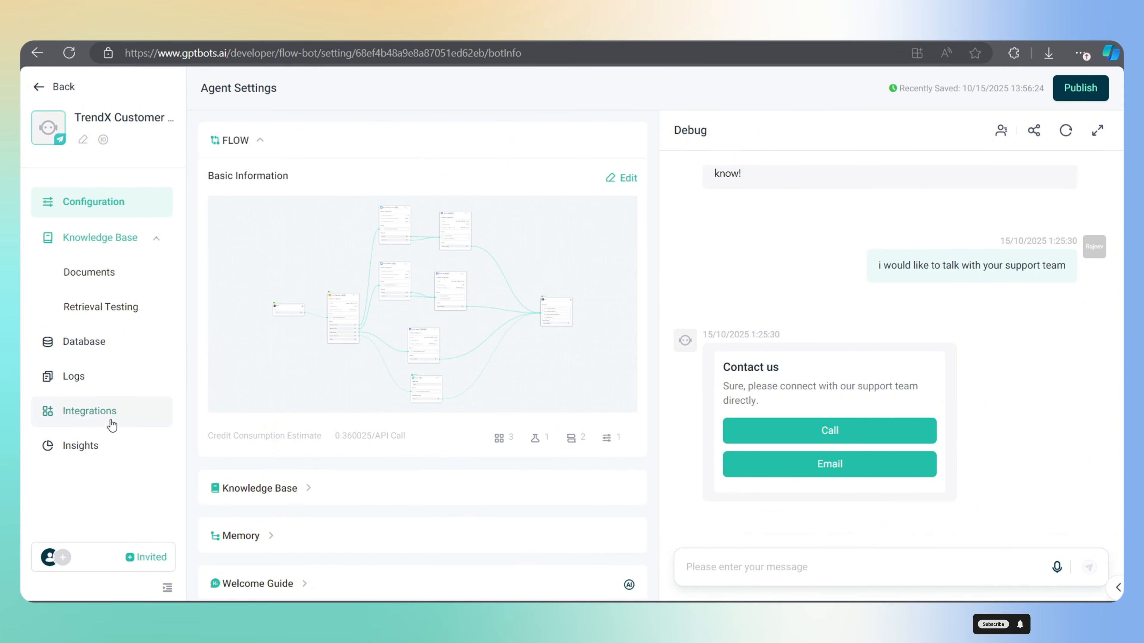
Find Bubble Widget among the integrations, switch it on and open its settings
left_click(99, 418)
scroll(378, 518, "down", 2)
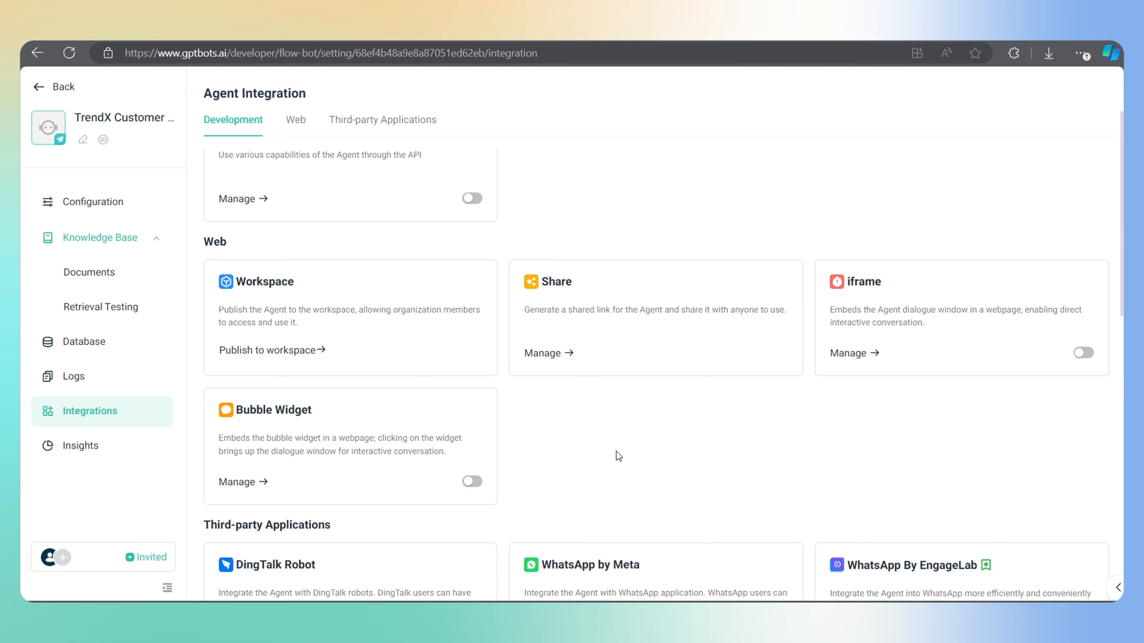
scroll(616, 452, "down", 4)
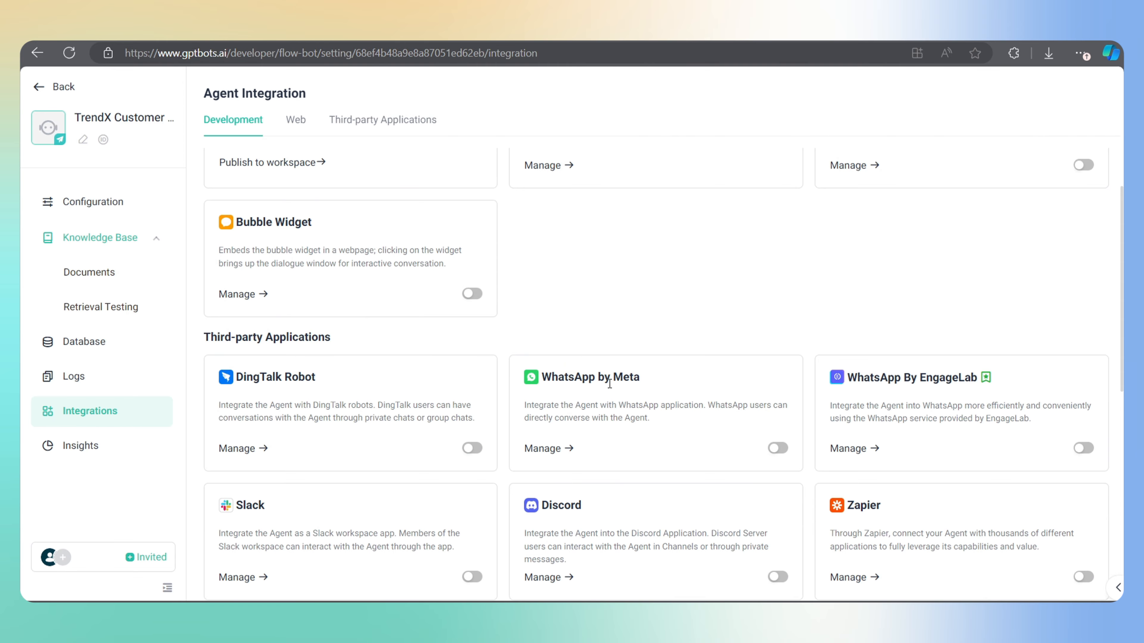
scroll(609, 383, "down", 7)
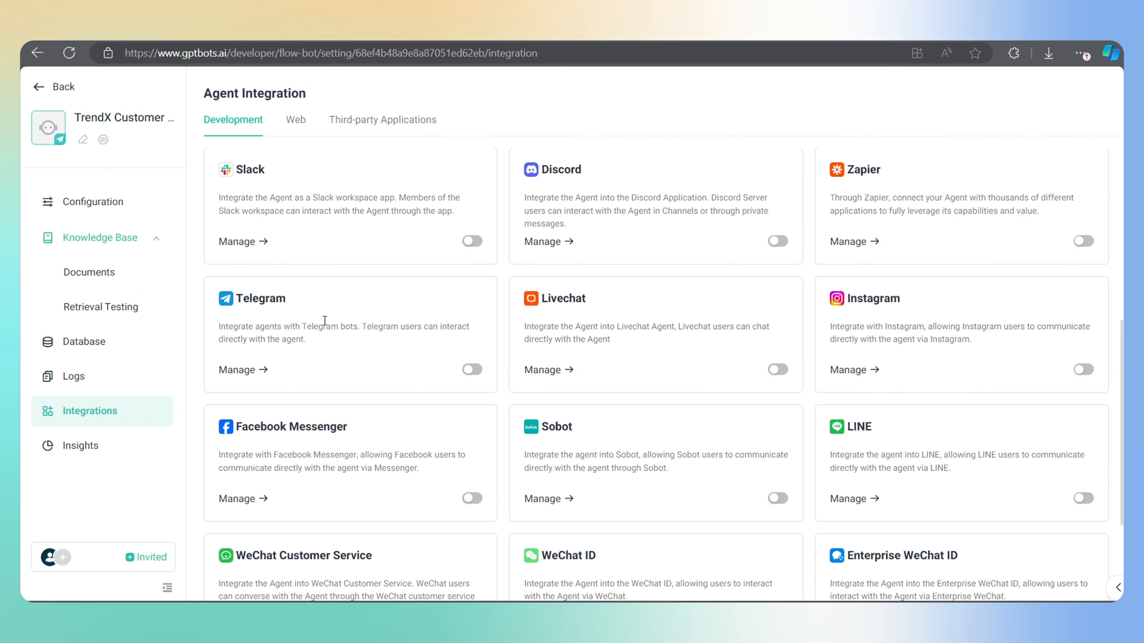
scroll(630, 329, "down", 4)
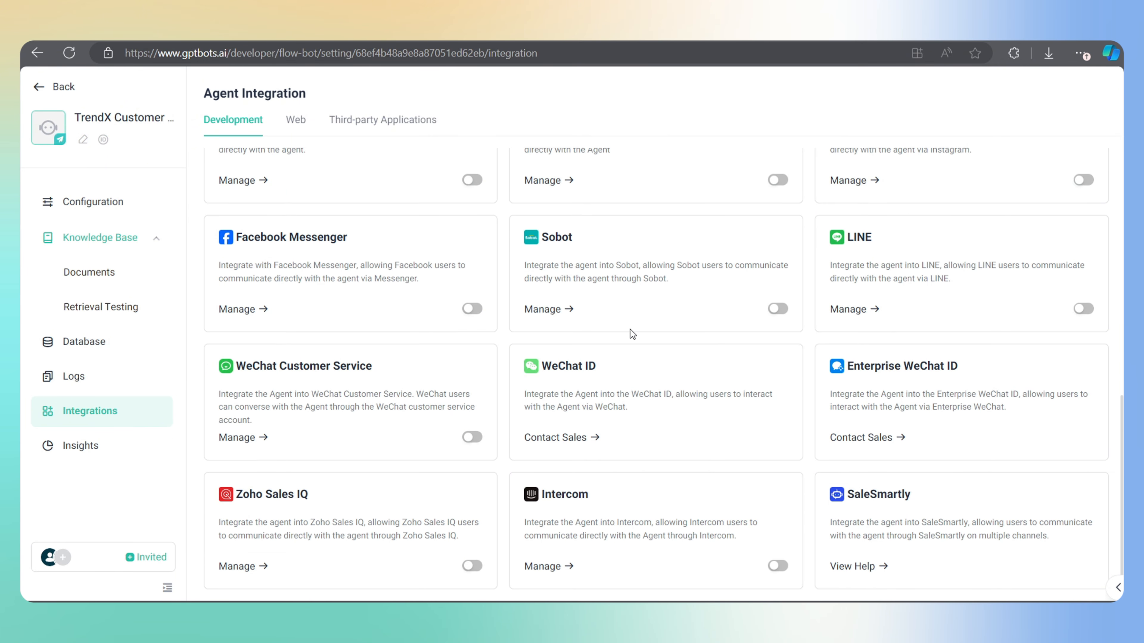
scroll(630, 329, "up", 8)
scroll(630, 329, "up", 6)
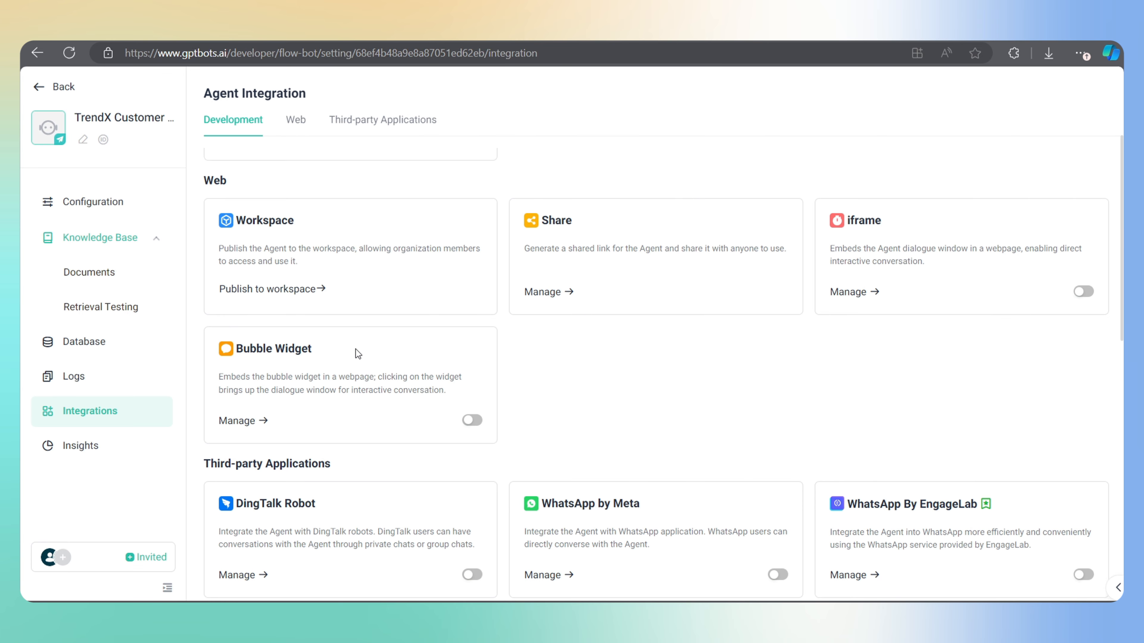
left_click(473, 421)
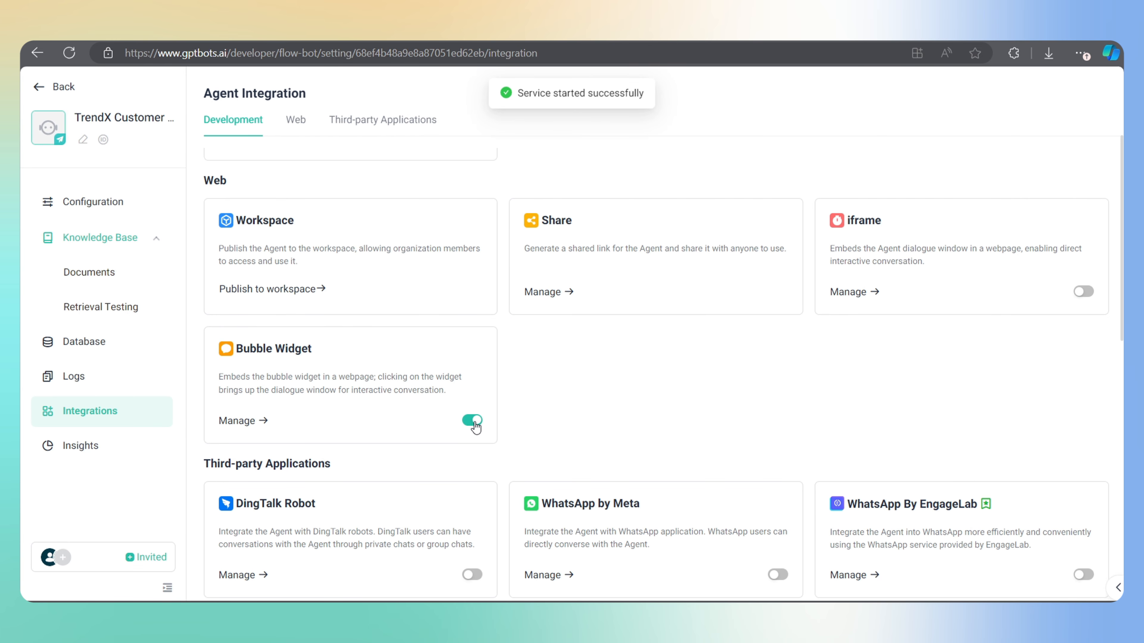
left_click(260, 421)
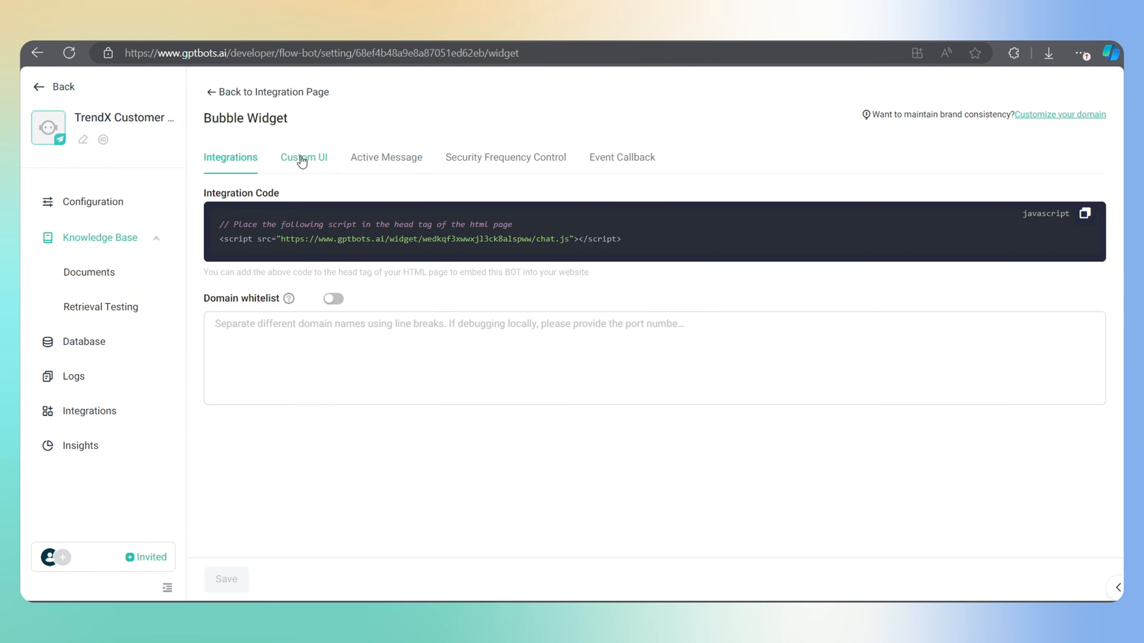
Drop 'Agent' from the widget name and set the introduction to 'Hello, how we can help you today?'
left_click(301, 160)
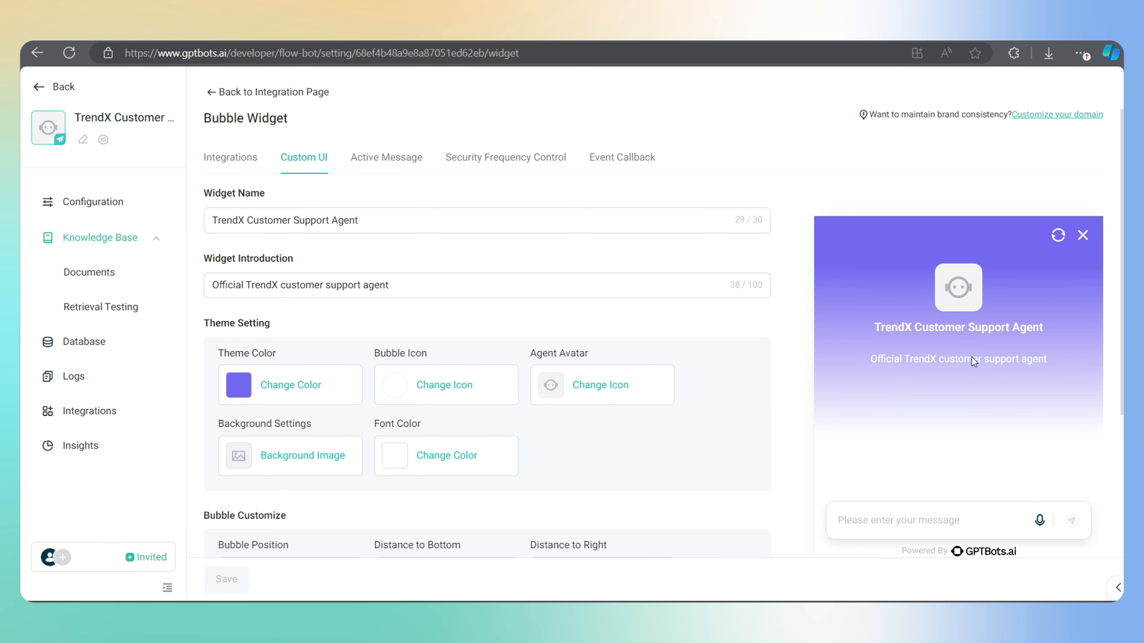
scroll(972, 357, "down", 1)
left_click(372, 208)
key("BackSpace")
key("BackSpace")
key("BackSpace")
key("BackSpace")
key("BackSpace")
key("BackSpace")
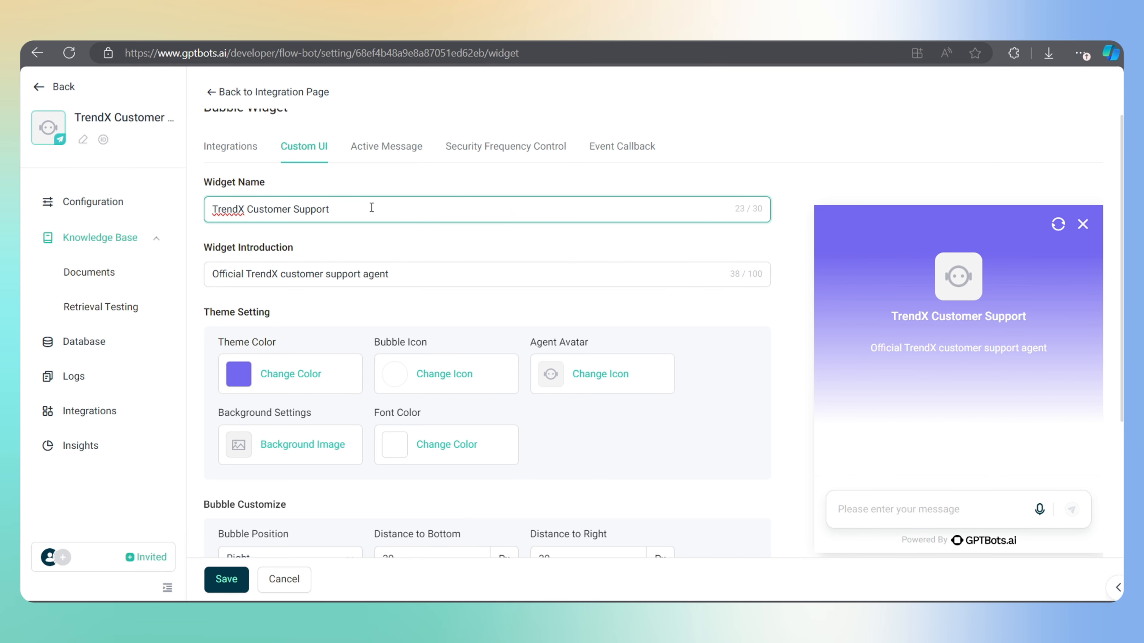
left_click(410, 274)
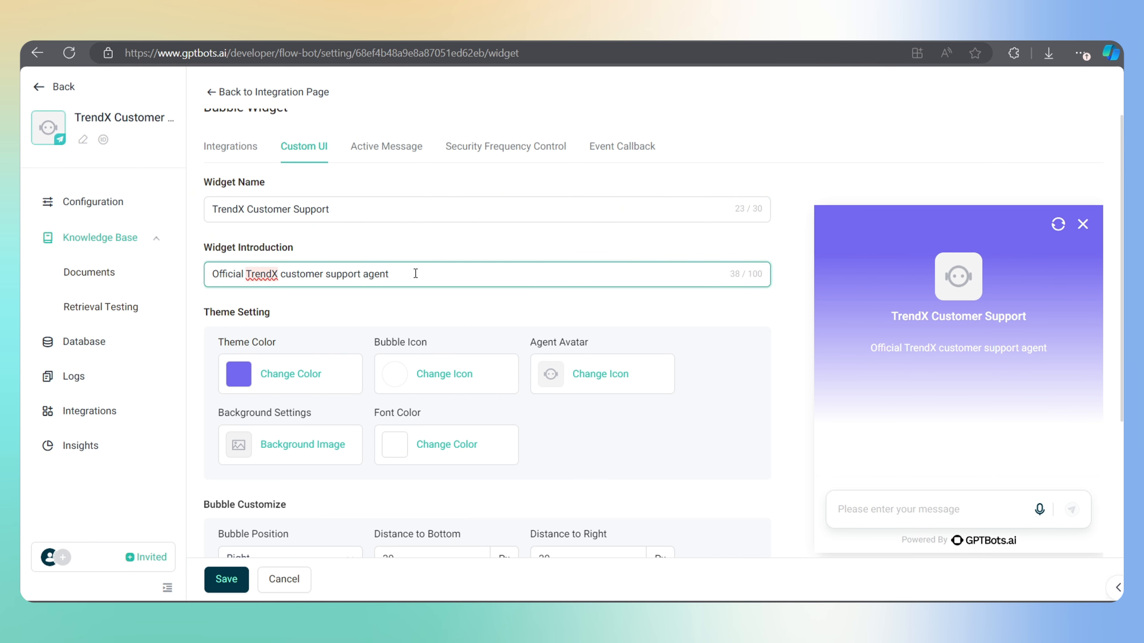
key("ctrl+a")
type("Hello, h")
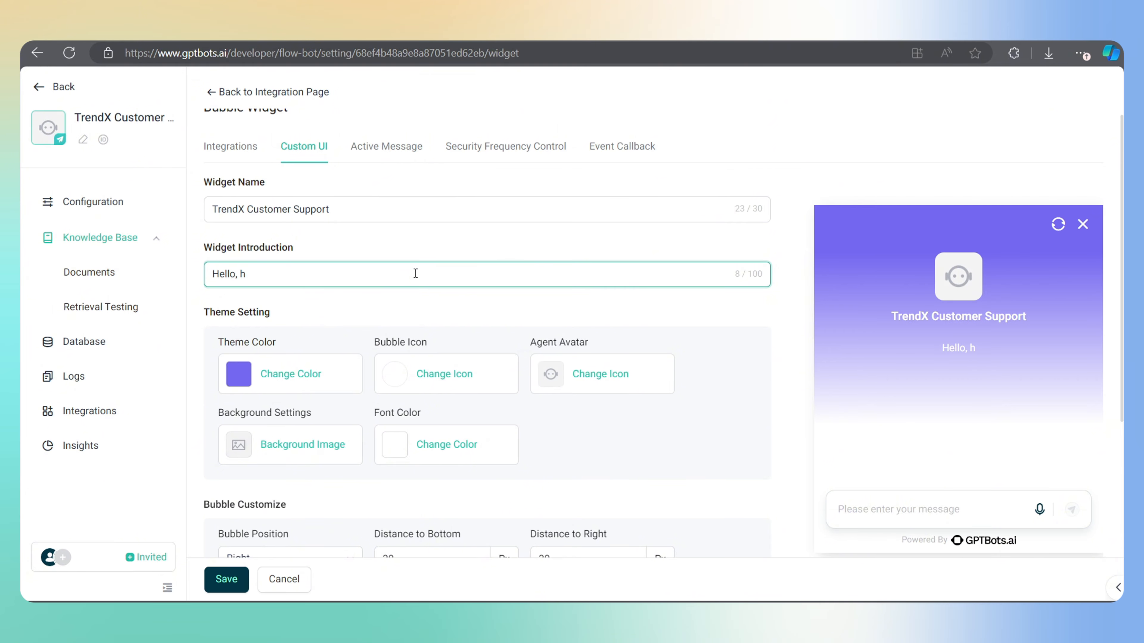
type("ow we can help you today?")
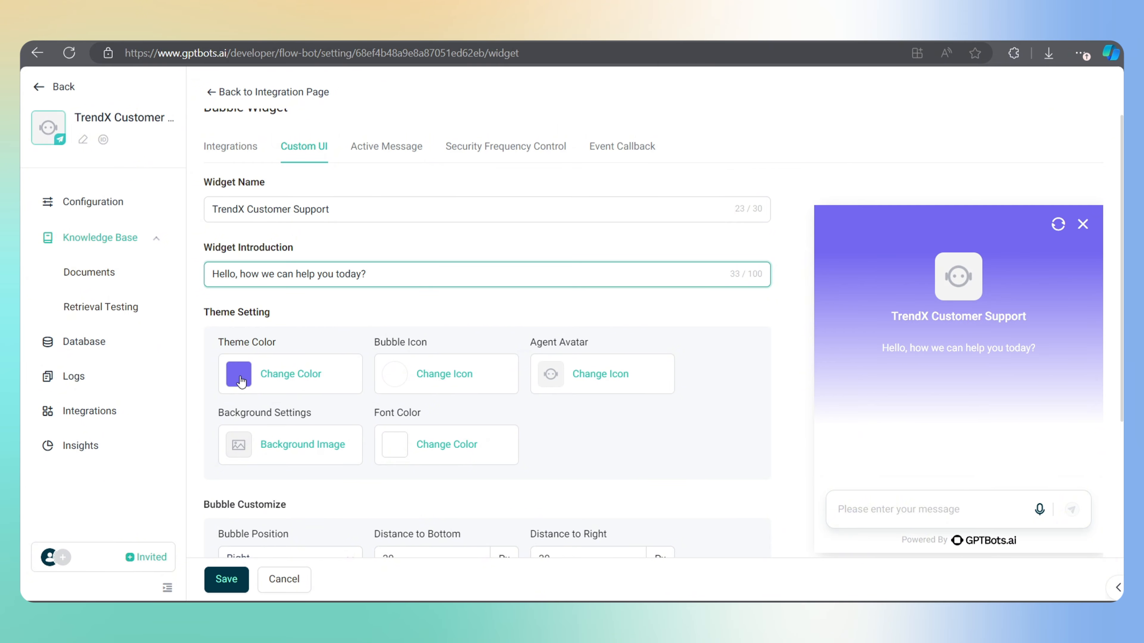
Darken the widget theme colour and upload a custom image as the bubble icon
left_click(238, 374)
left_click_drag(237, 227, 239, 273)
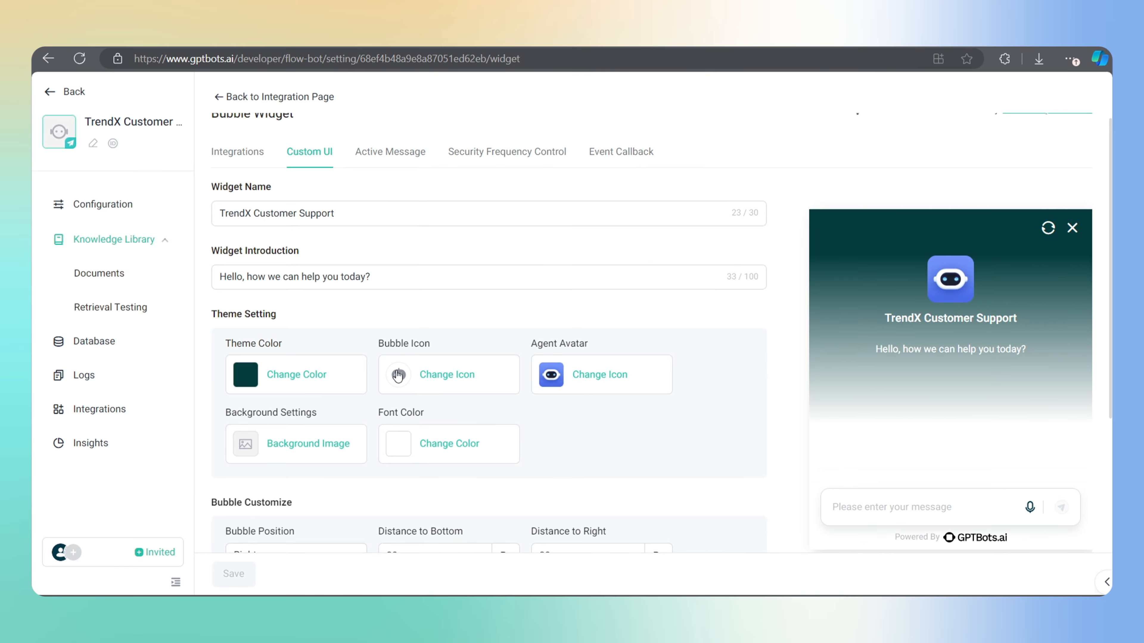
left_click(398, 374)
scroll(662, 382, "down", 1)
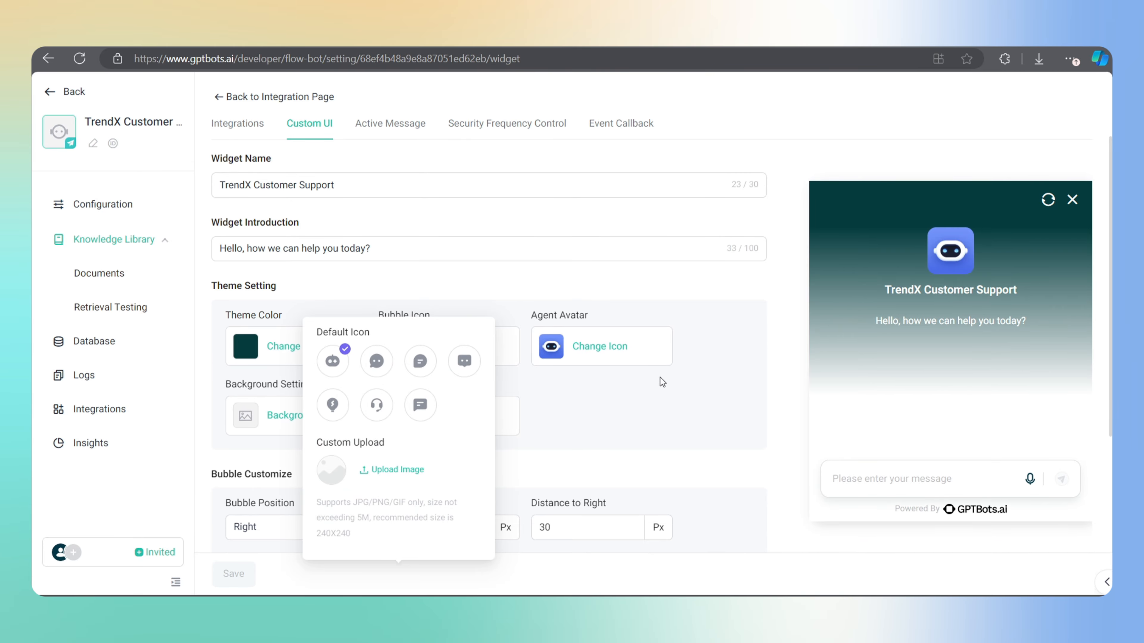
left_click(372, 368)
left_click(422, 361)
left_click(465, 363)
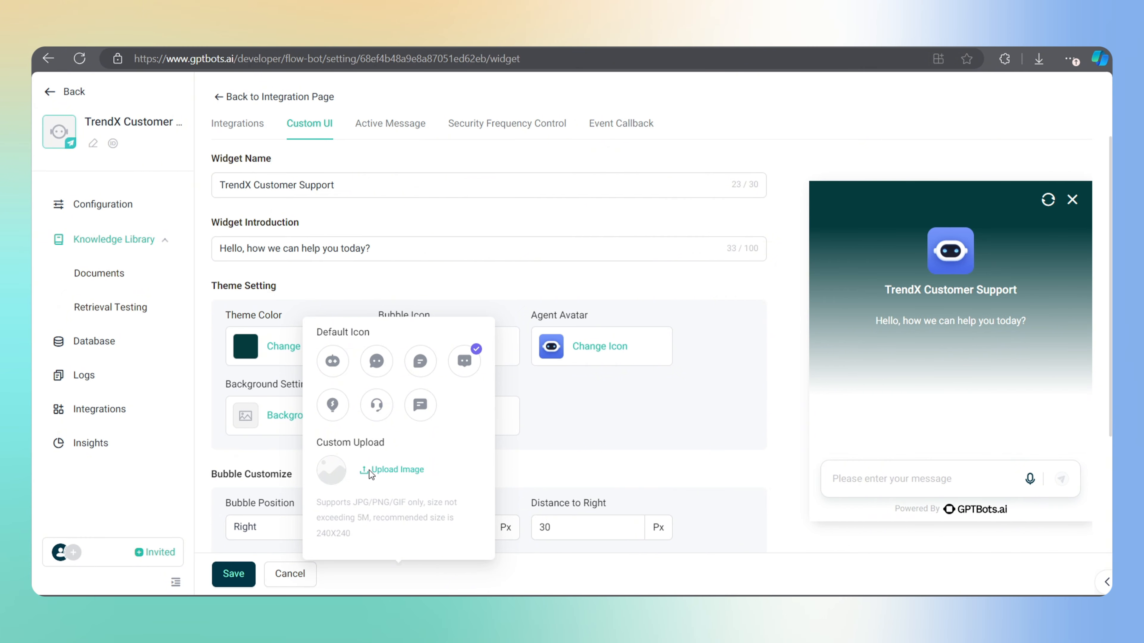
left_click(370, 474)
left_click(449, 336)
left_click(802, 496)
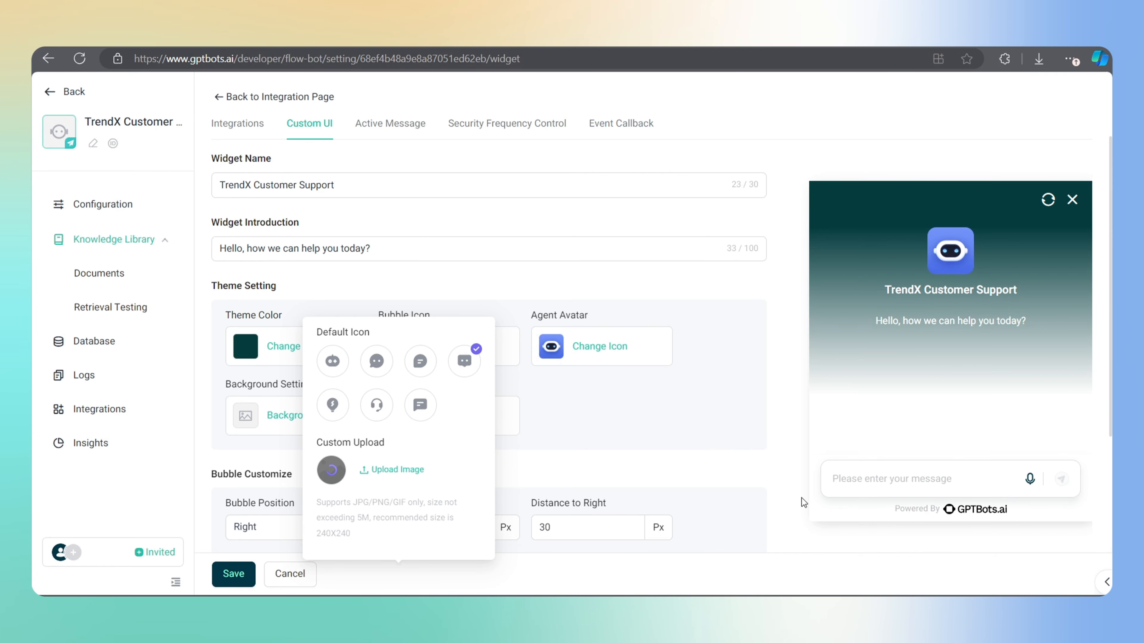
Choose the silhouette agent avatar and save the Custom UI settings
left_click(551, 346)
left_click(616, 390)
left_click(572, 389)
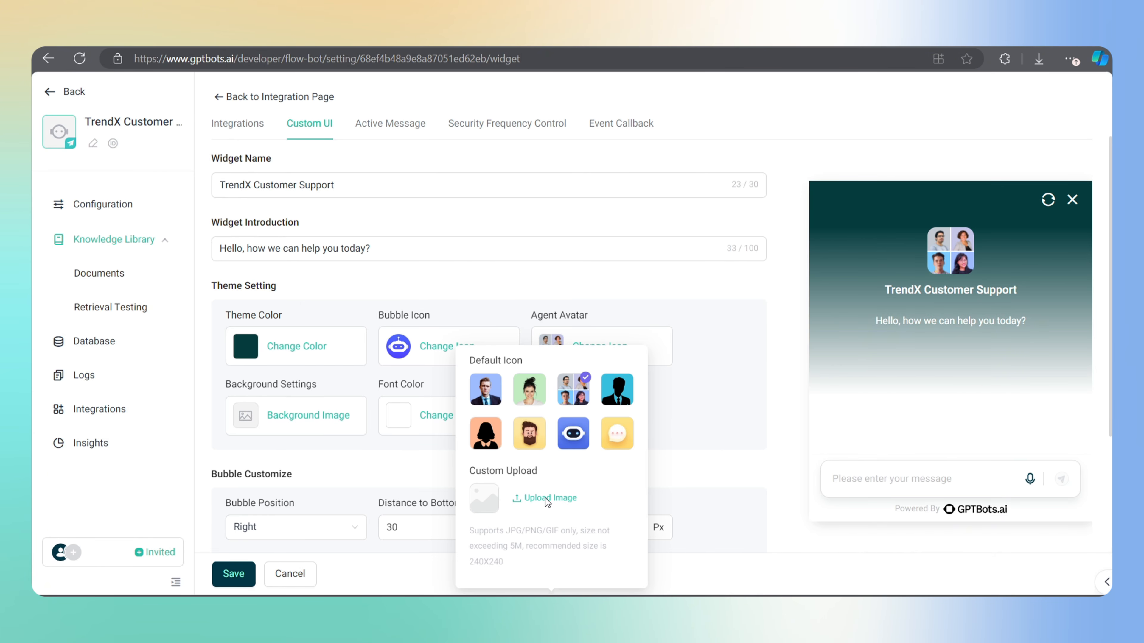
left_click(617, 390)
left_click(702, 383)
scroll(581, 428, "down", 1)
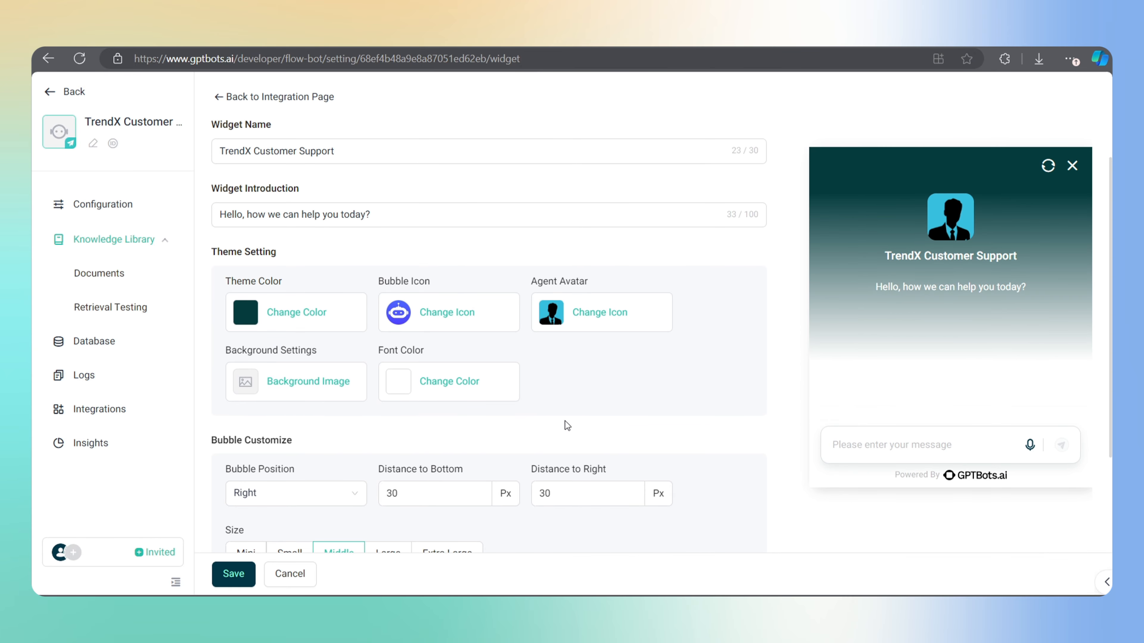
scroll(956, 354, "down", 5)
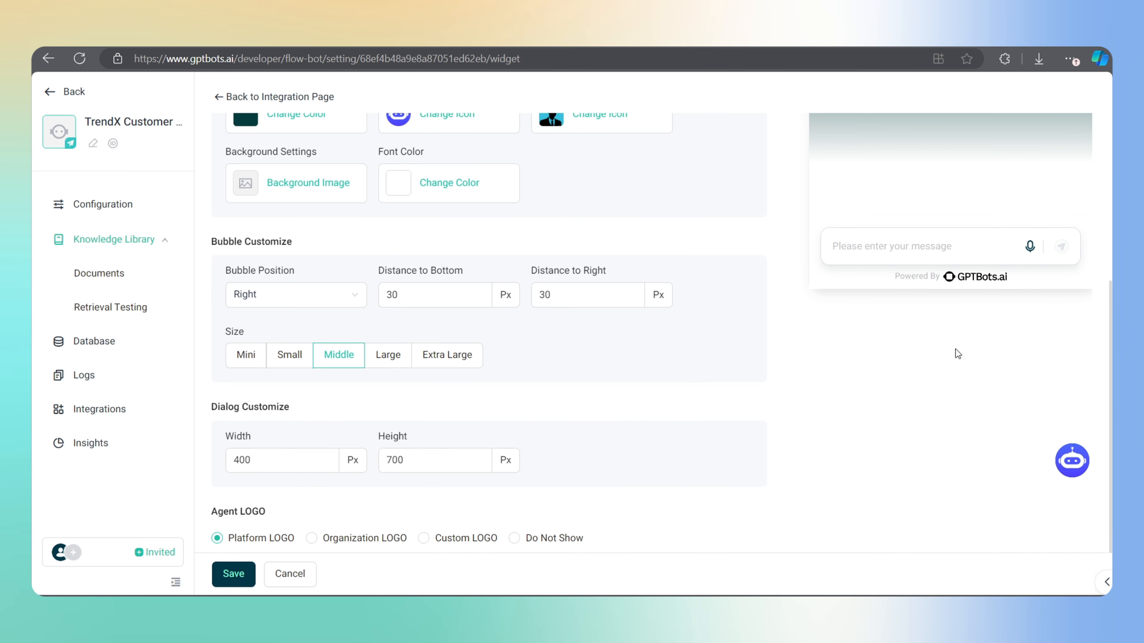
left_click(238, 579)
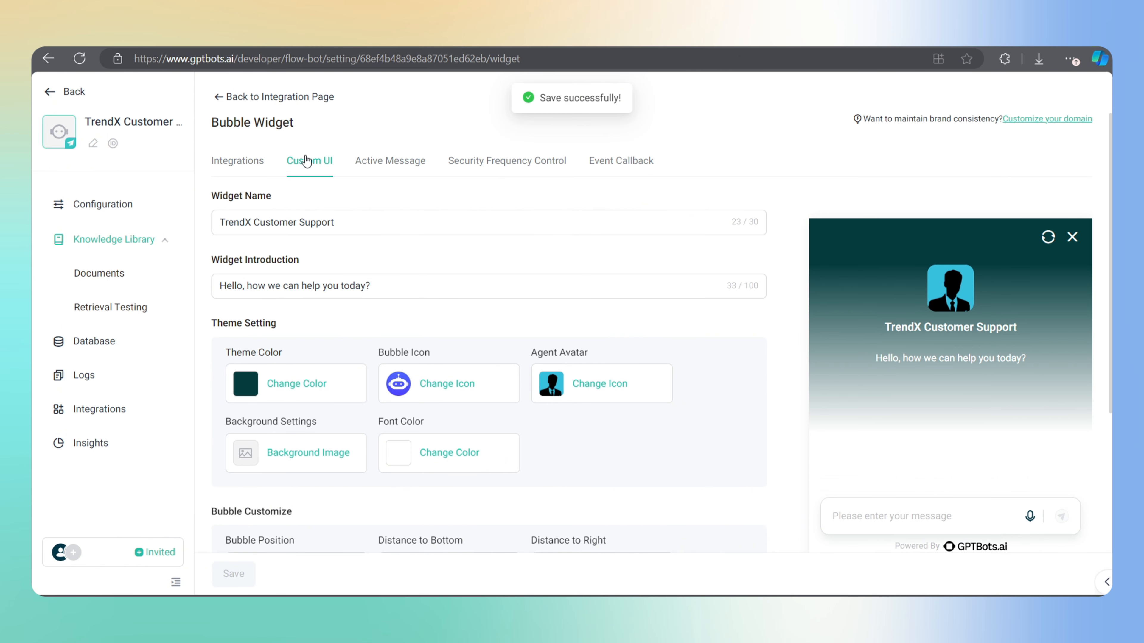
left_click(230, 171)
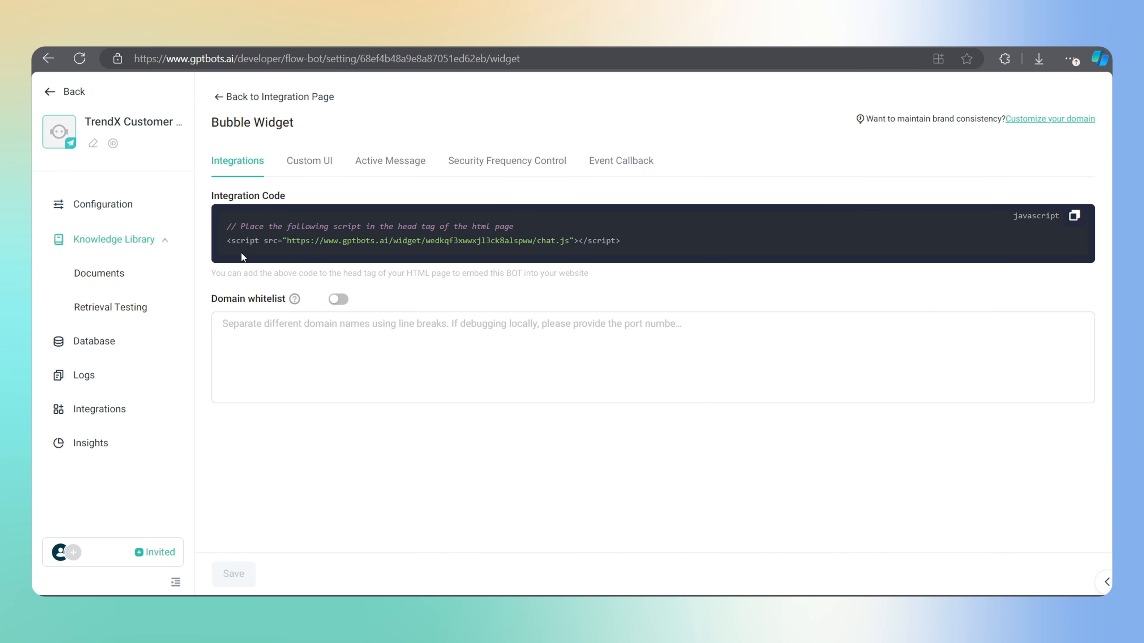
Paste the GPTBots widget script into a Custom HTML block below HOME, save, and view the live site
left_click_drag(631, 247, 226, 256)
key("ctrl+c")
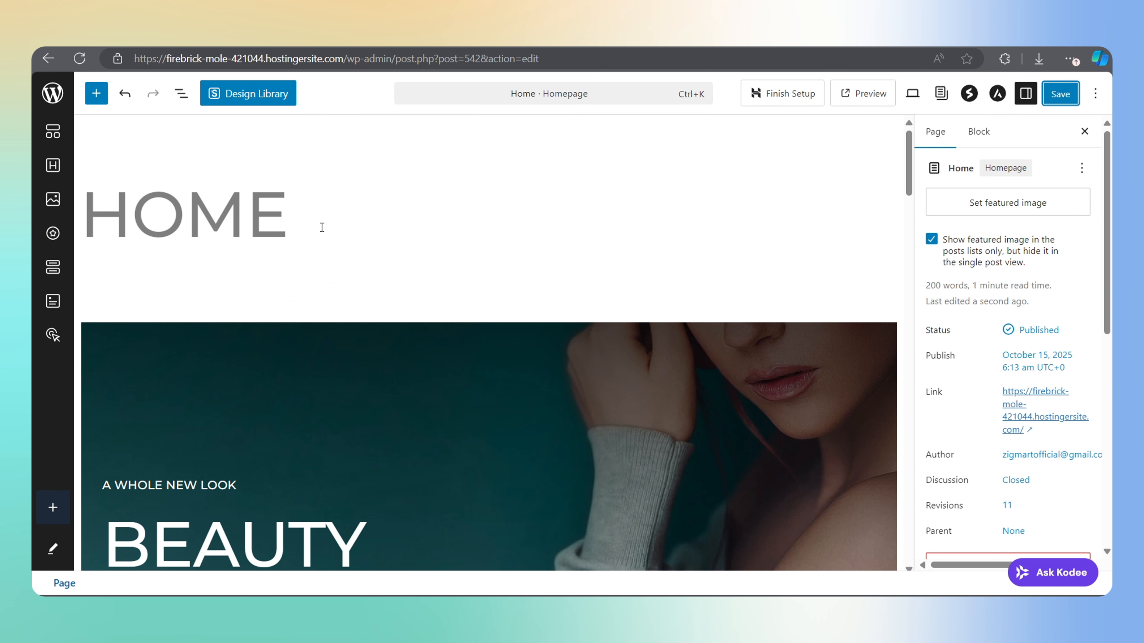
left_click(96, 93)
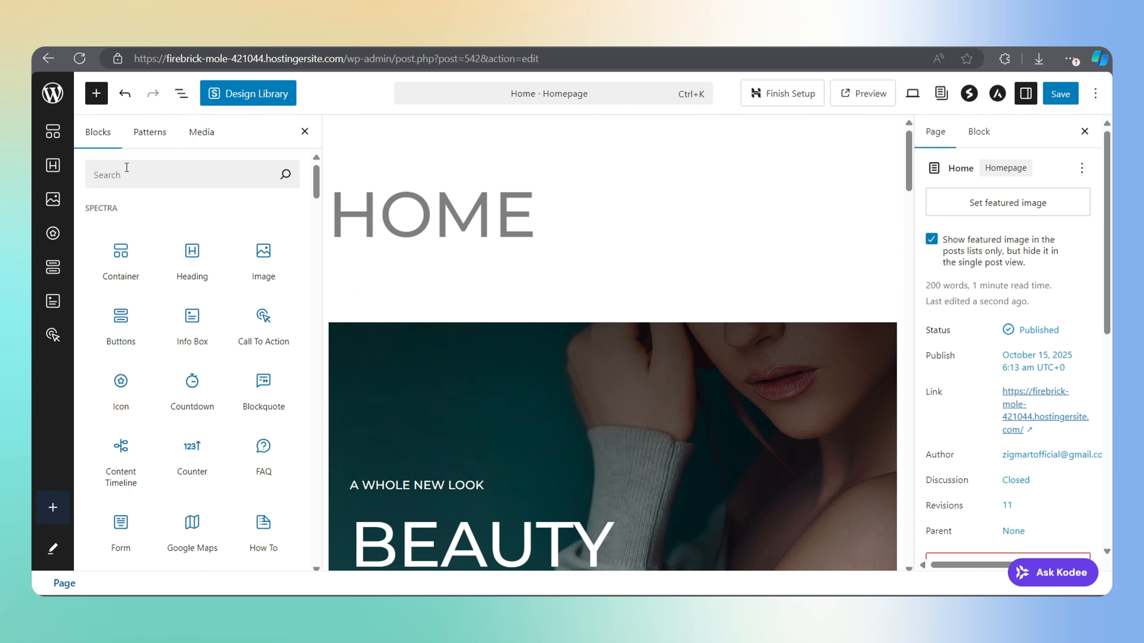
type("html")
left_click_drag(120, 263, 421, 302)
key("ctrl+v")
left_click(1057, 103)
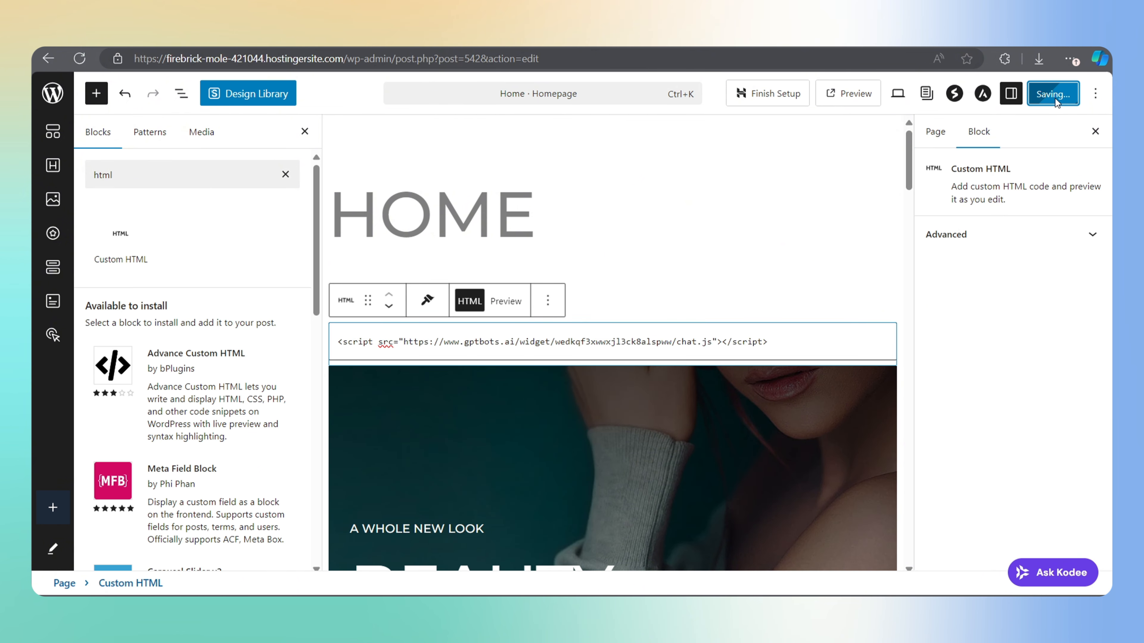
left_click(874, 94)
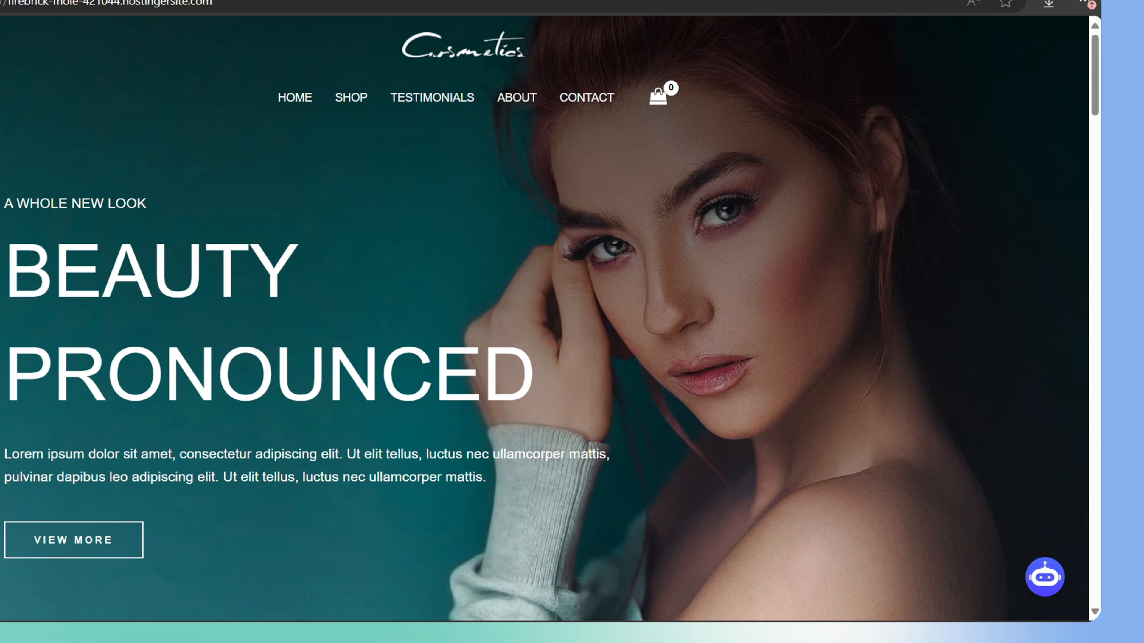
Open the TrendX Customer Support chat and ask 'do you have running shoes available?'
left_click(1044, 585)
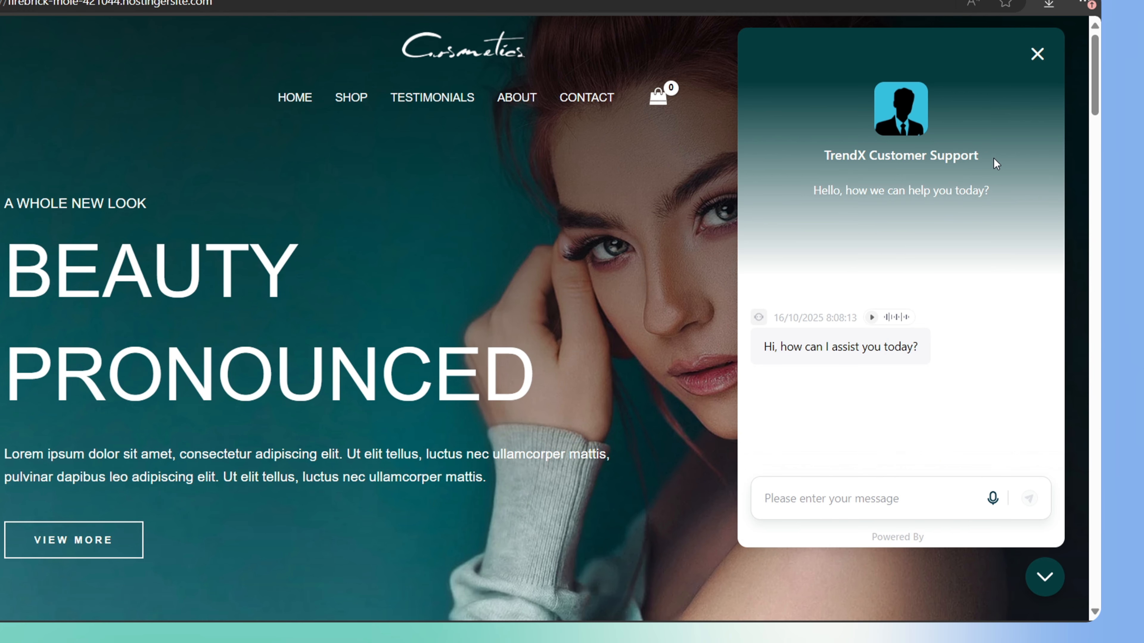
left_click(843, 502)
type("do you have running shoes ")
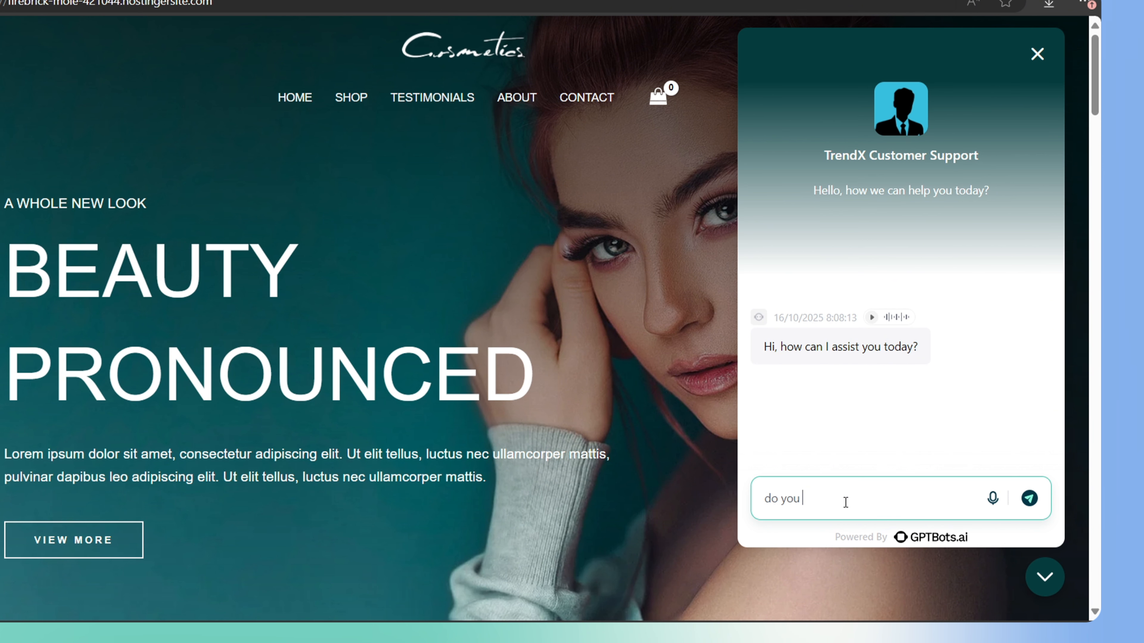
type("available?")
key("Return")
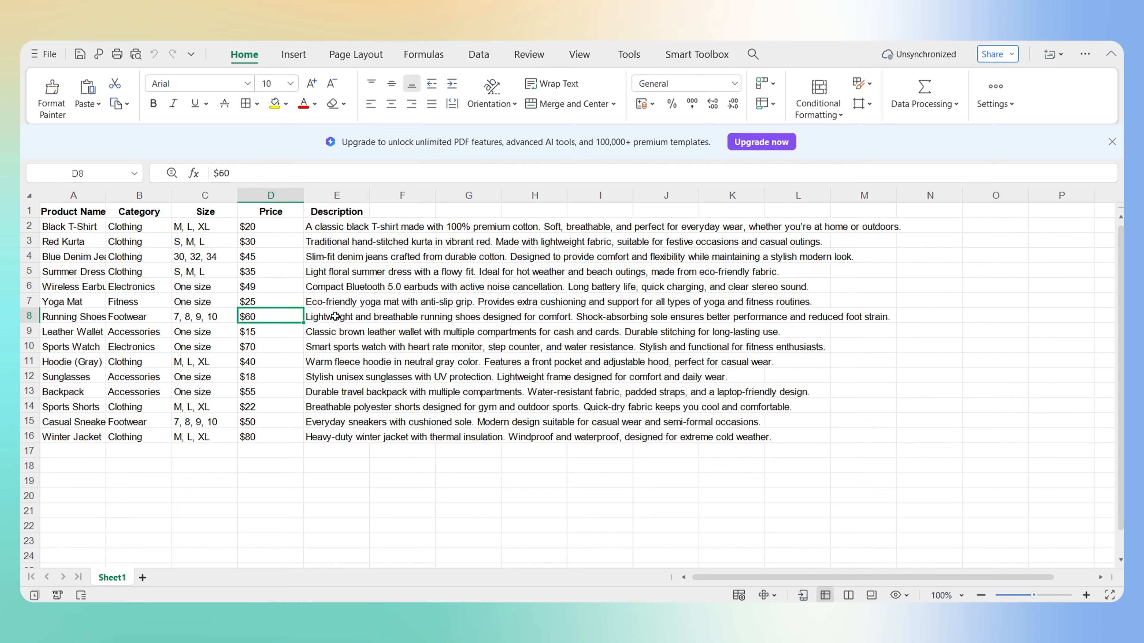
Ask 'perfect, how much time it take to deliver?' and then request an order status
left_click(337, 316)
type("p")
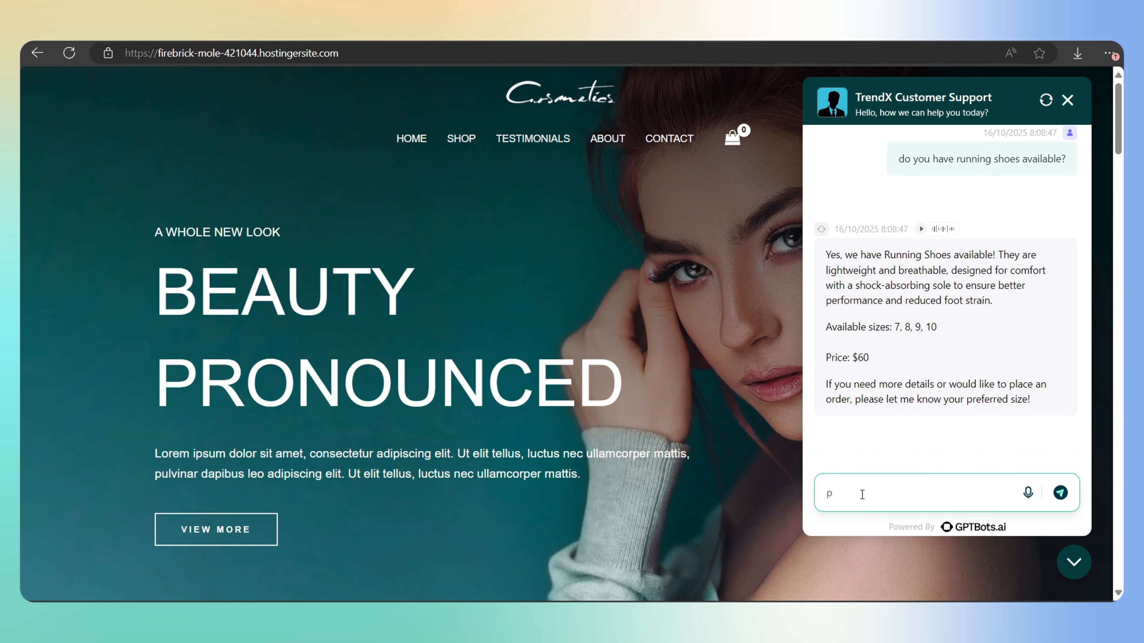
type("erfect, how much time it take to deliver?")
key("Return")
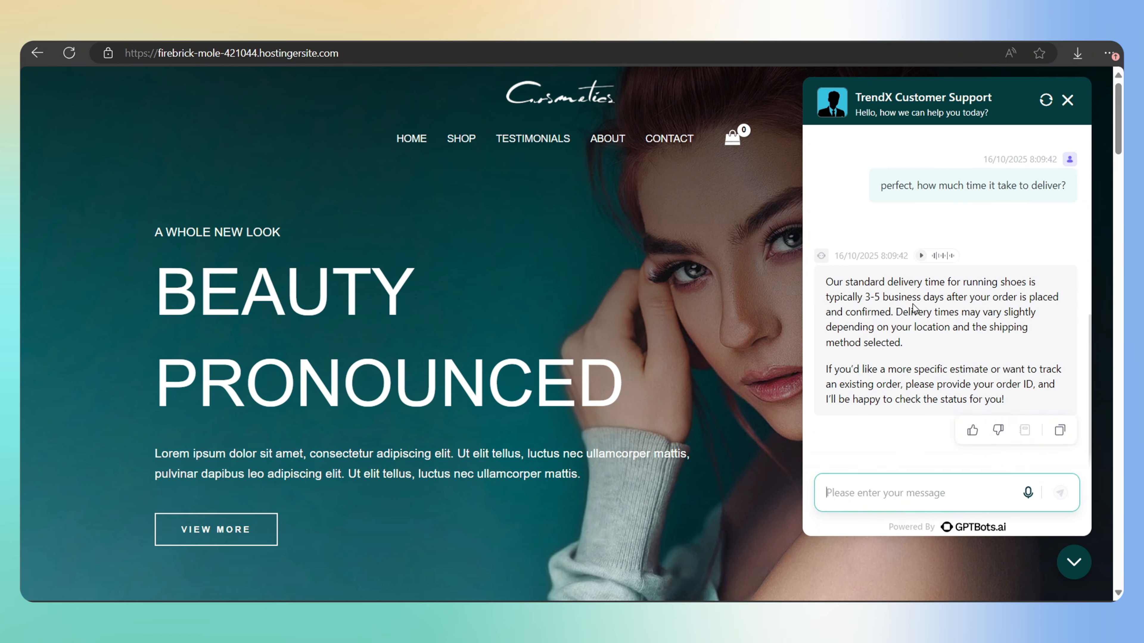
type("please check my order status")
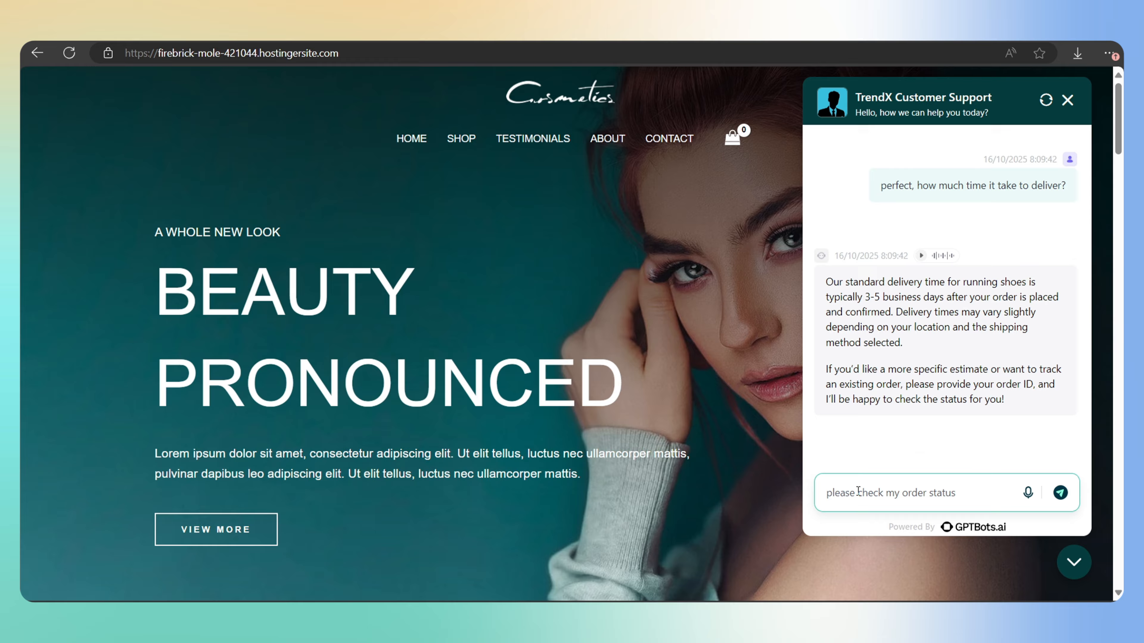
key("Return")
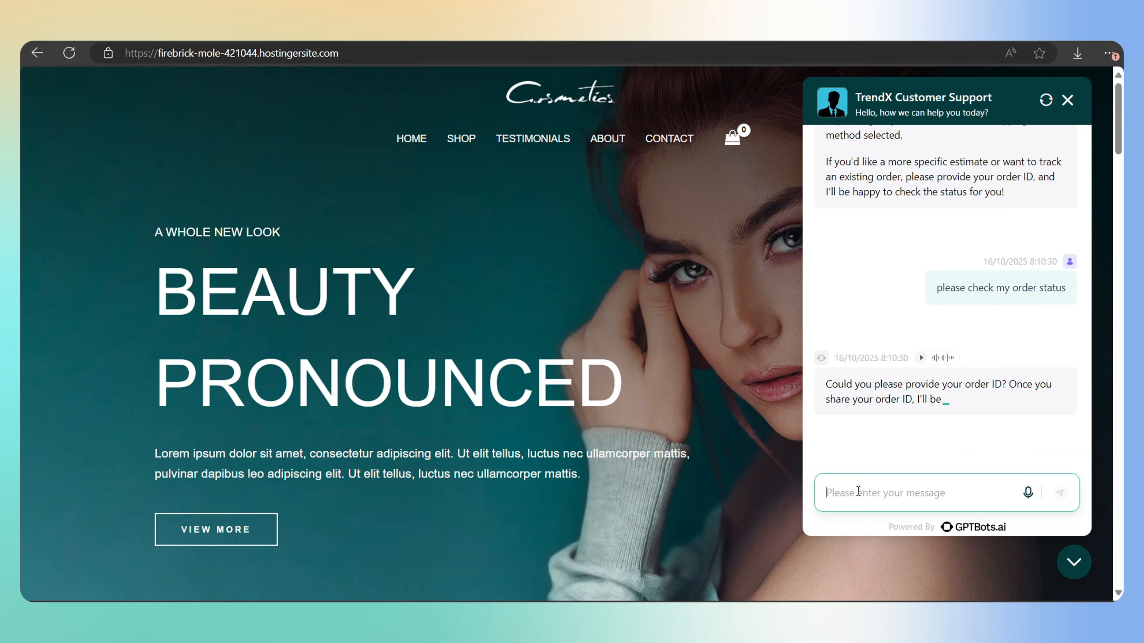
Send order ID 431 and read the bot's processed-status reply
left_click(843, 495)
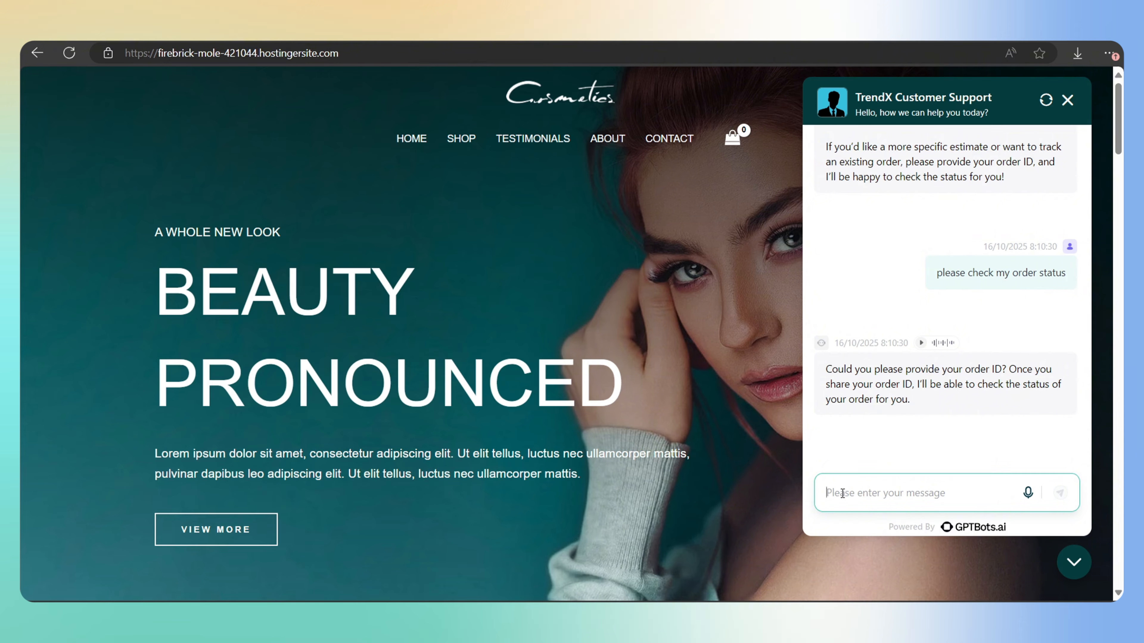
type("4")
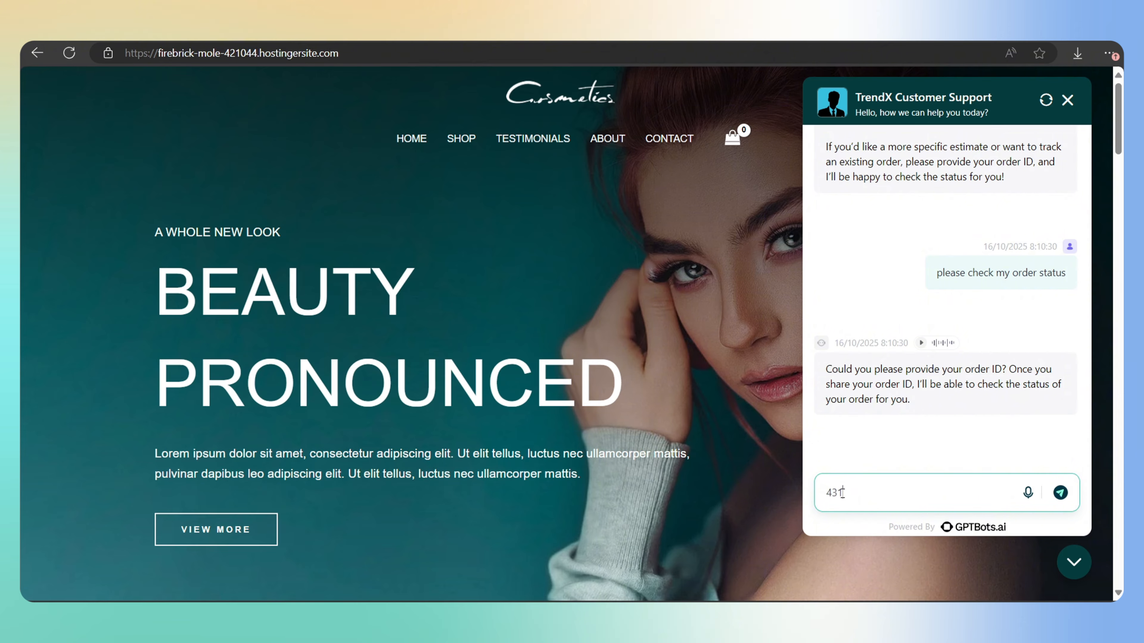
type("31")
key("Return")
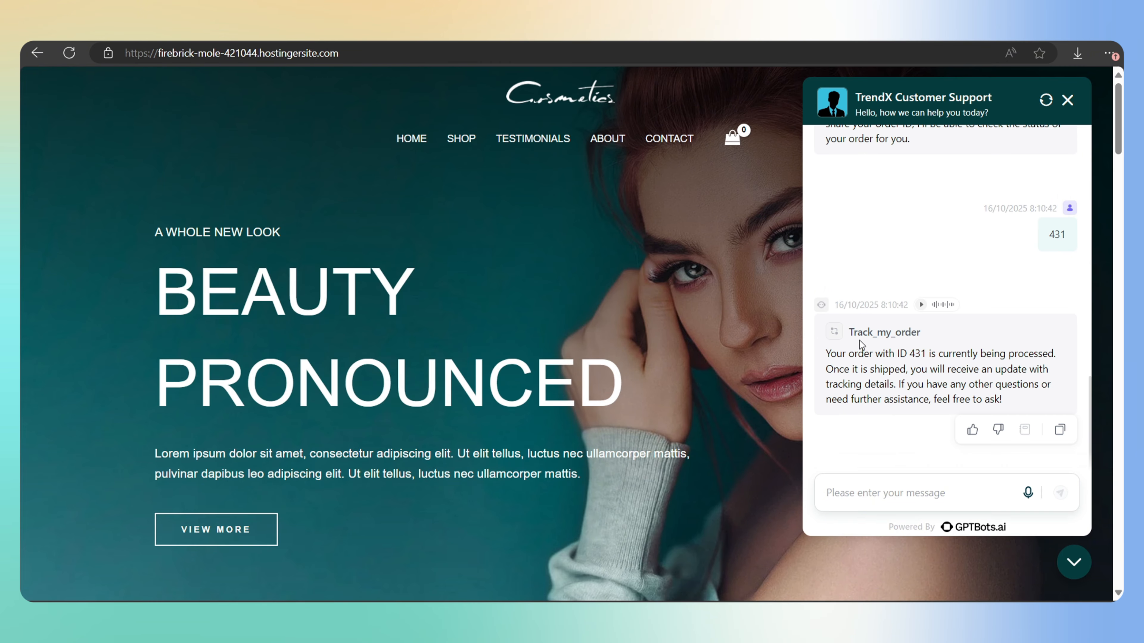
left_click_drag(1010, 356, 1043, 356)
left_click(1054, 356)
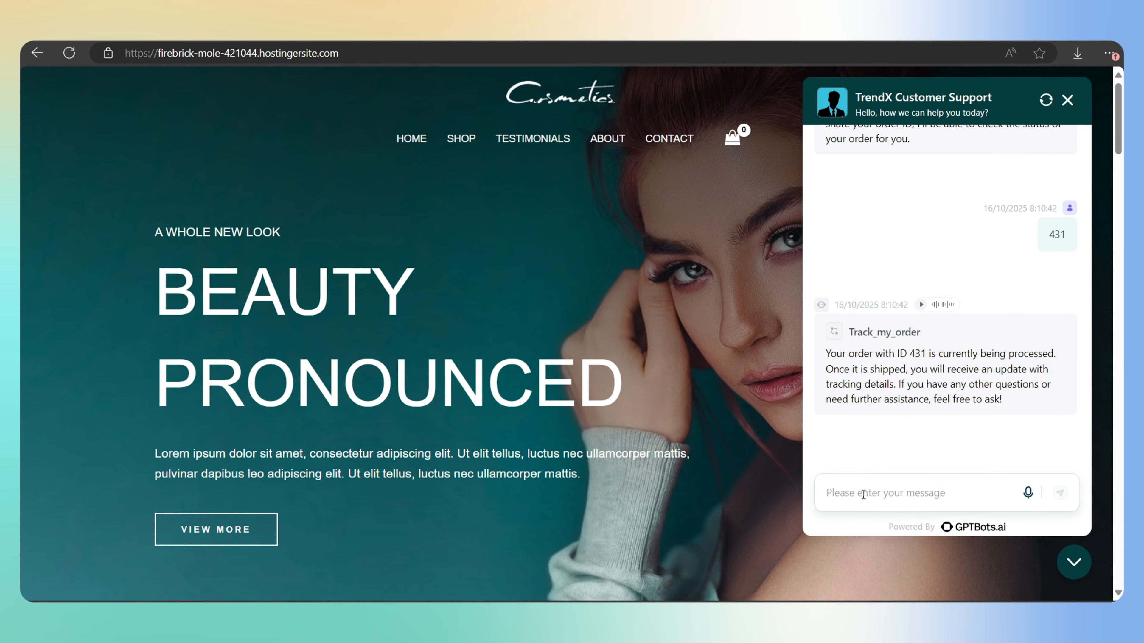
Send 'i would like to talk to a human' and scroll to the Contact us card
left_click(863, 494)
type("i would like to talk to a human")
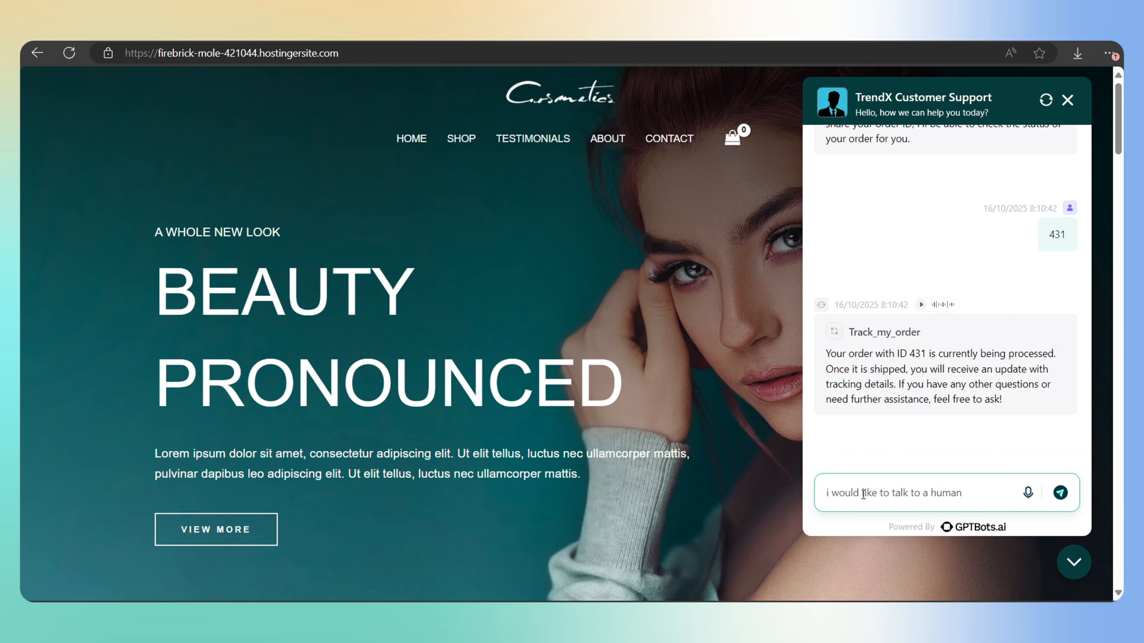
key("Return")
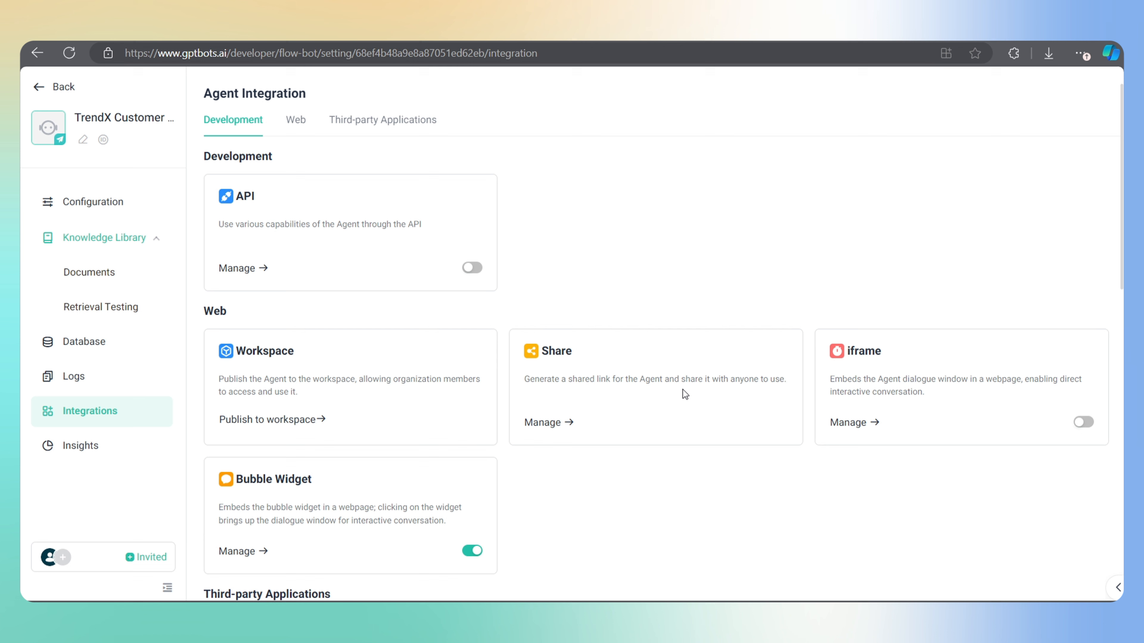
scroll(683, 389, "down", 3)
scroll(641, 400, "down", 3)
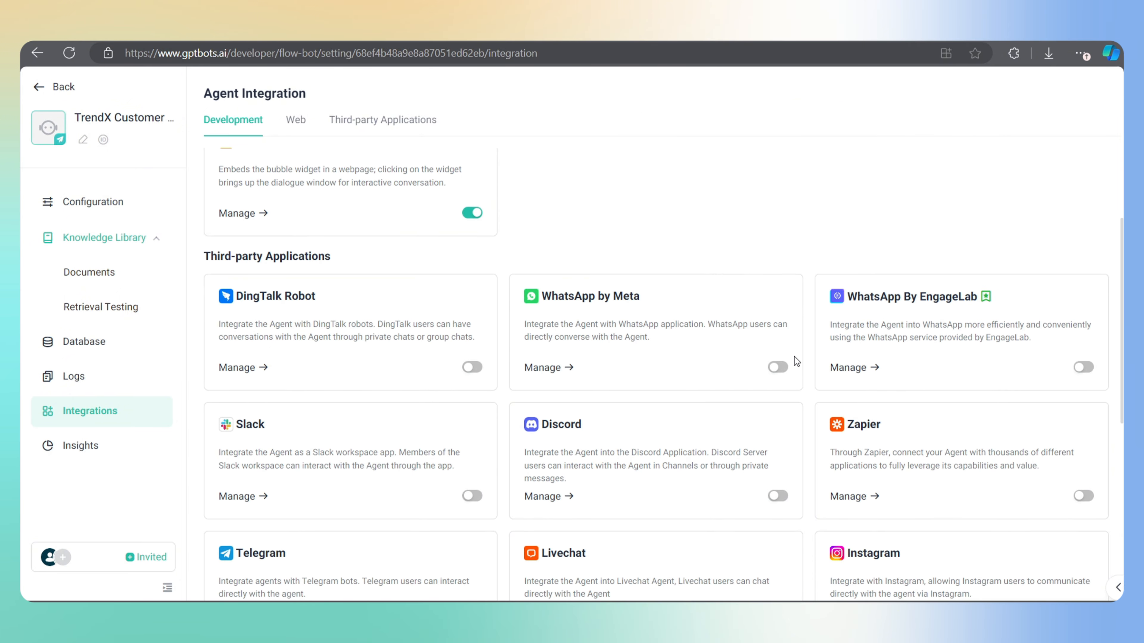
Enable WhatsApp by Meta and save its Phone Number ID, Business ID and System Access Token
left_click(778, 367)
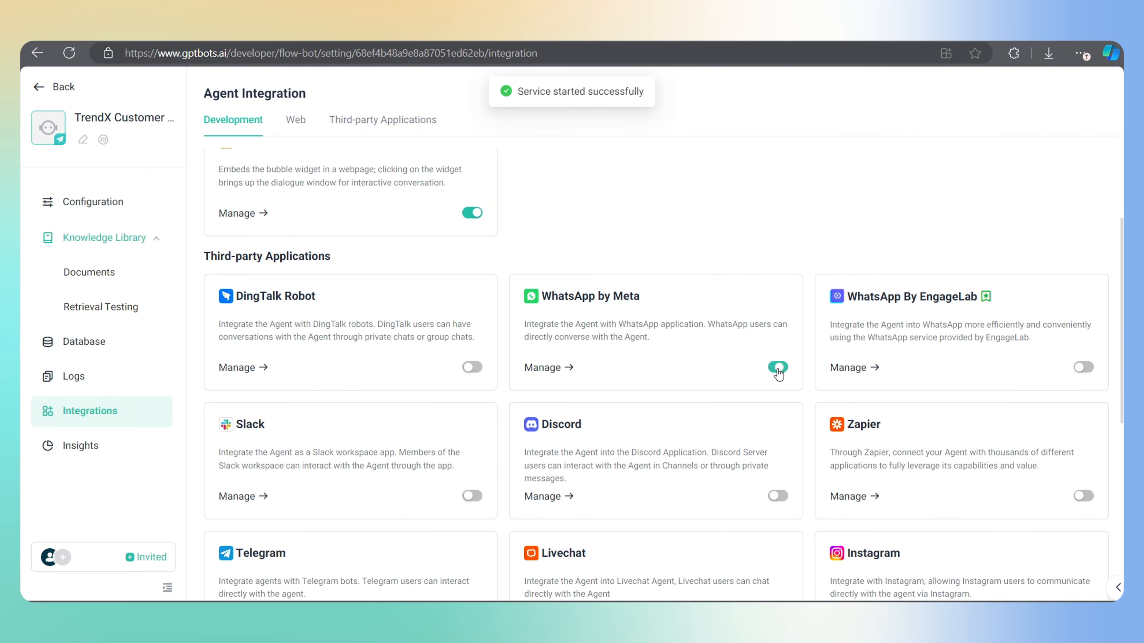
left_click(555, 366)
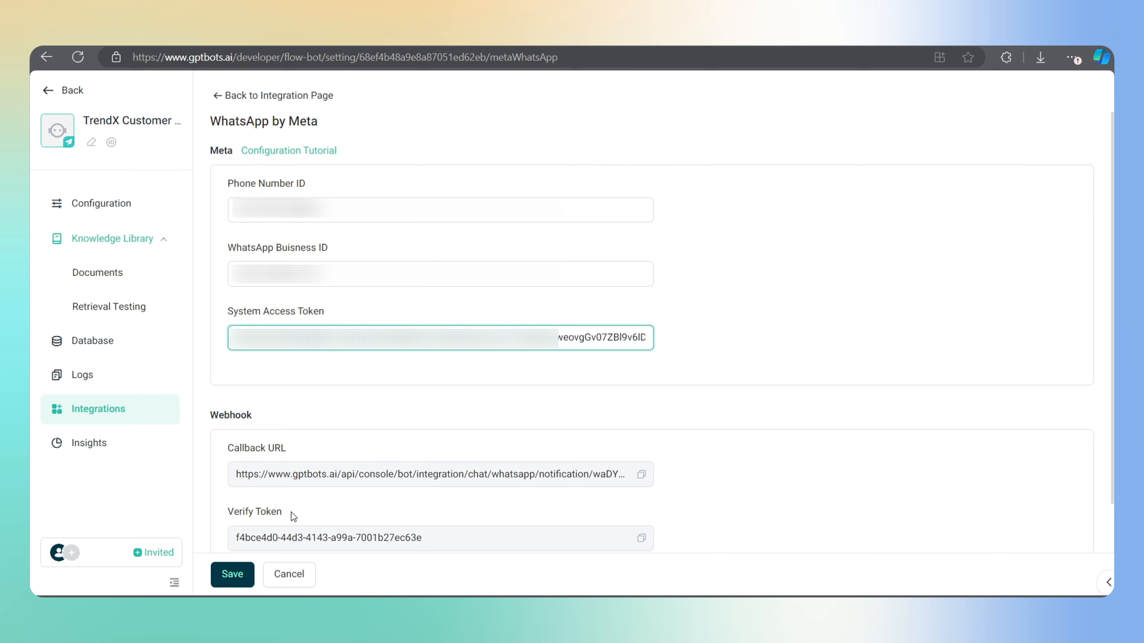
scroll(288, 515, "down", 1)
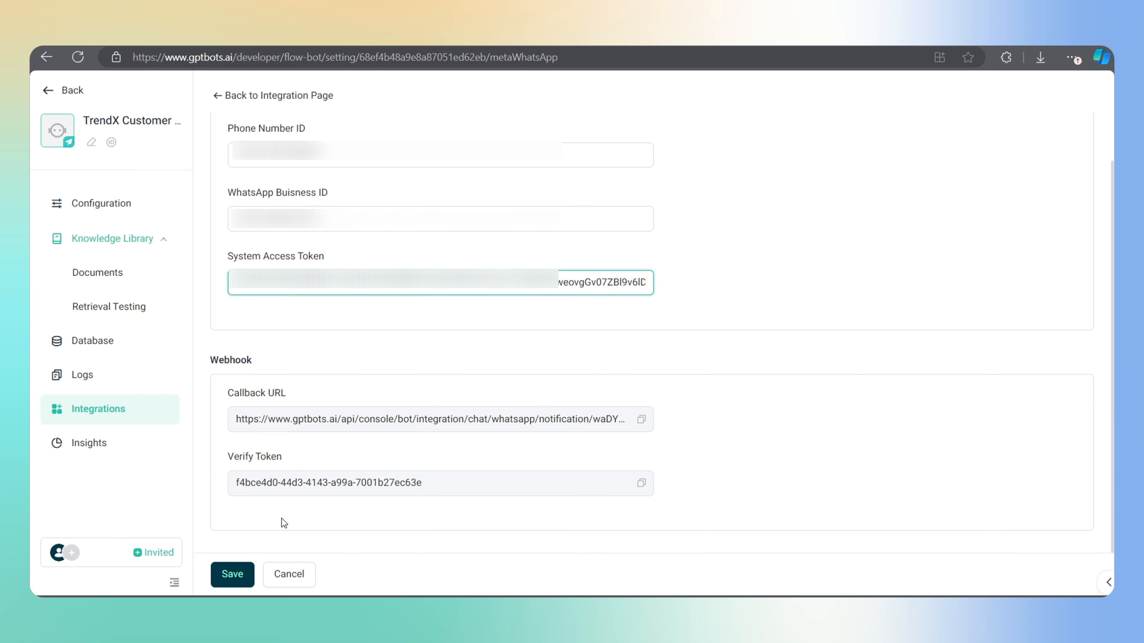
left_click(229, 578)
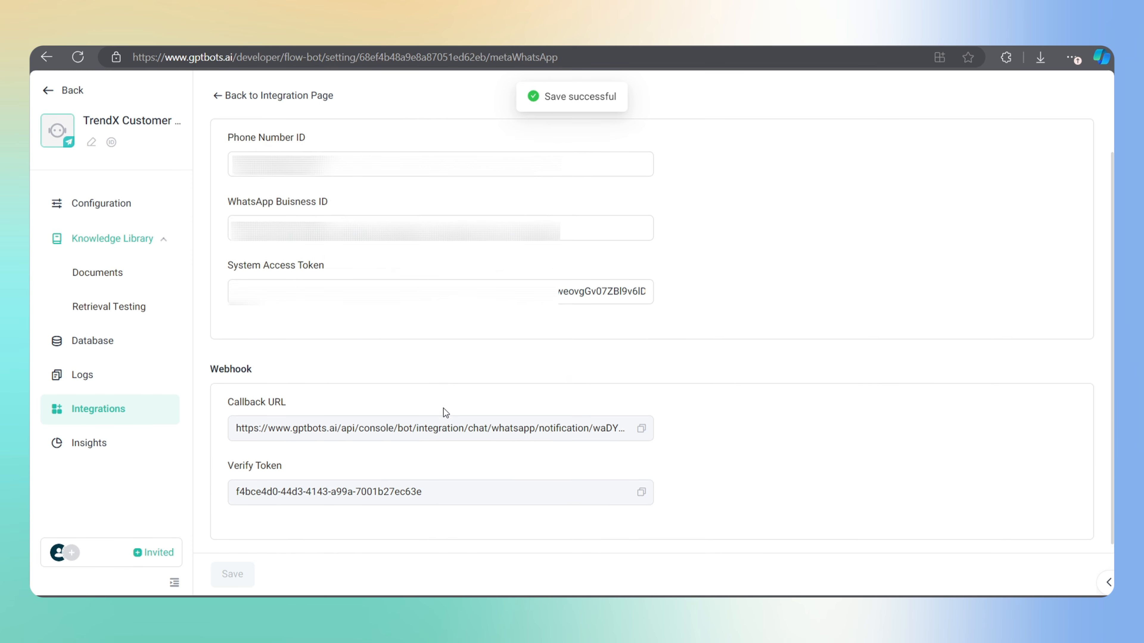
scroll(443, 408, "up", 1)
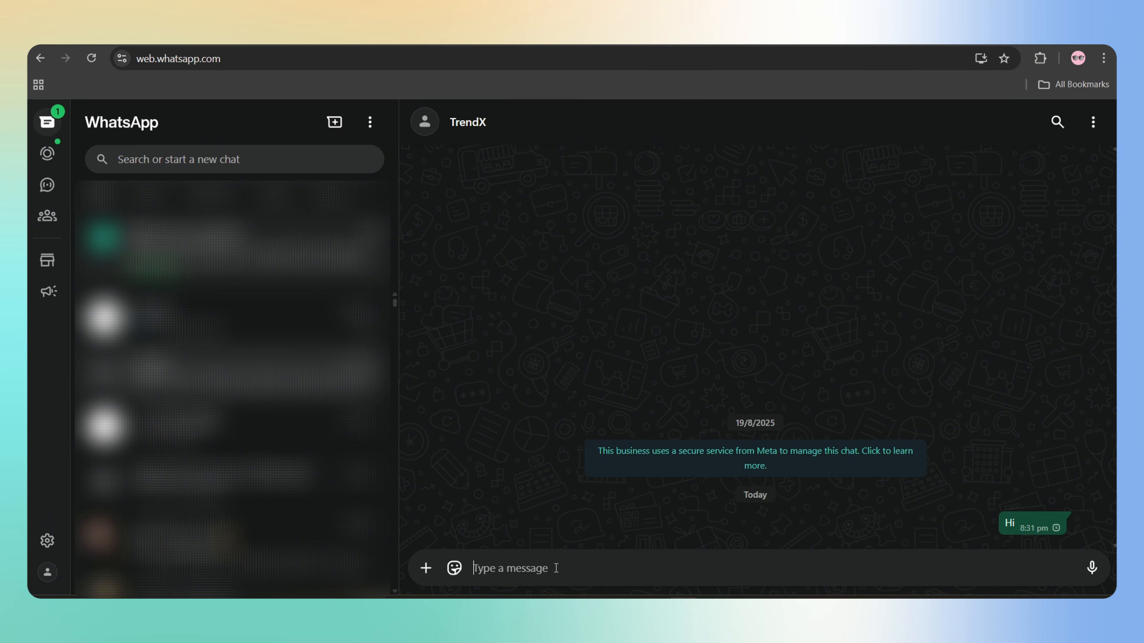
Send 'i need a sunglass' to TrendX on WhatsApp Web
type("i need a sunglass")
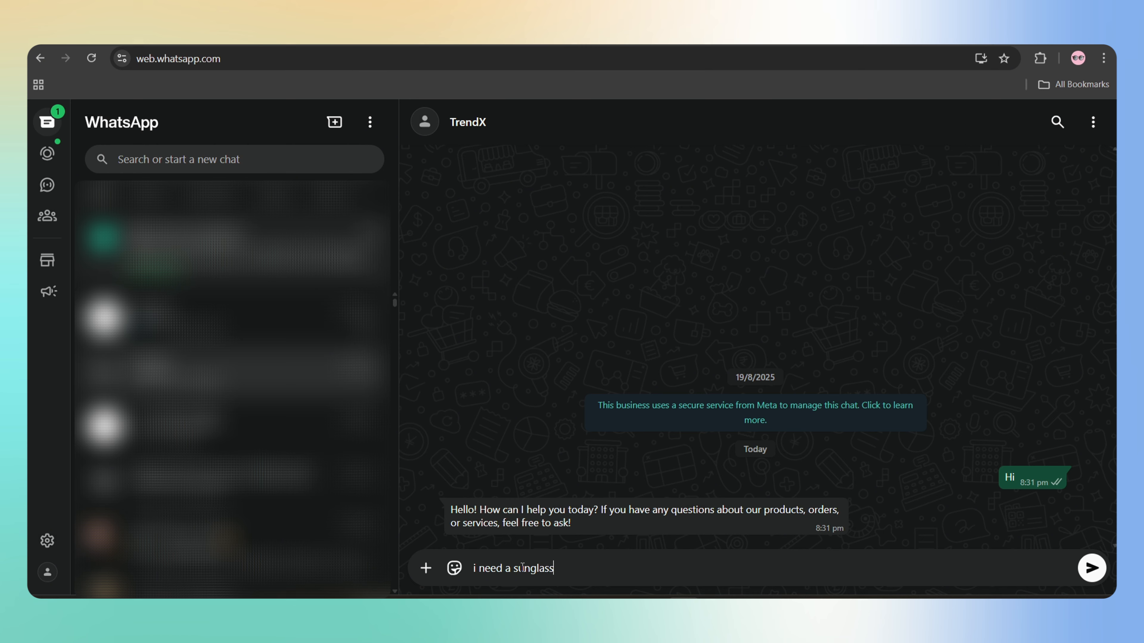
key("Return")
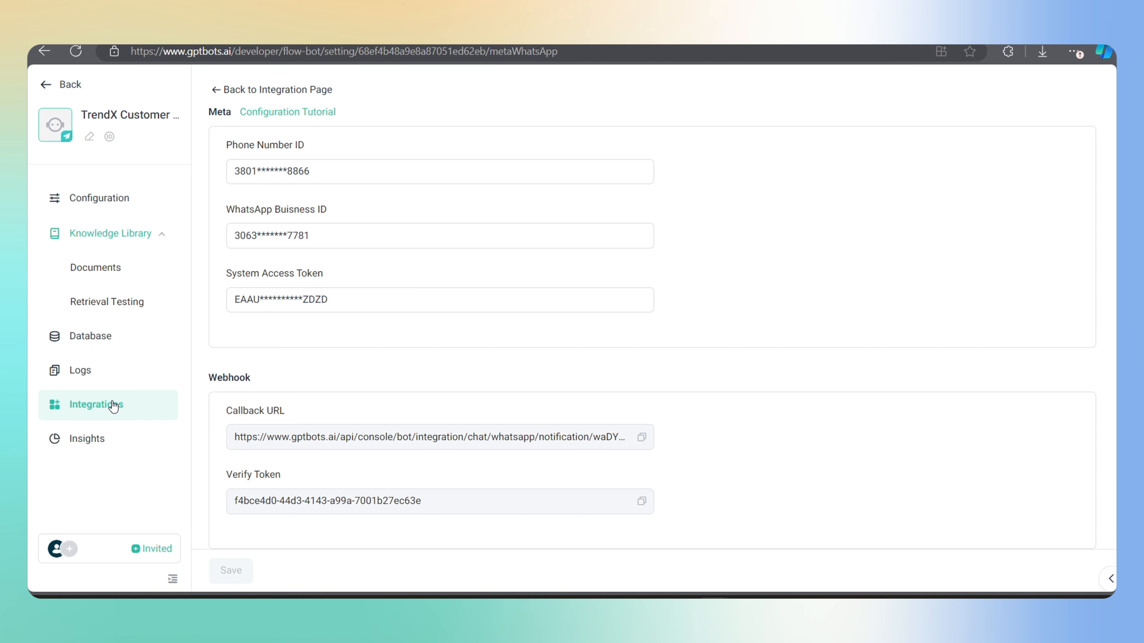
Return to Integrations and open the real-estate agent's flow for editing
left_click(113, 405)
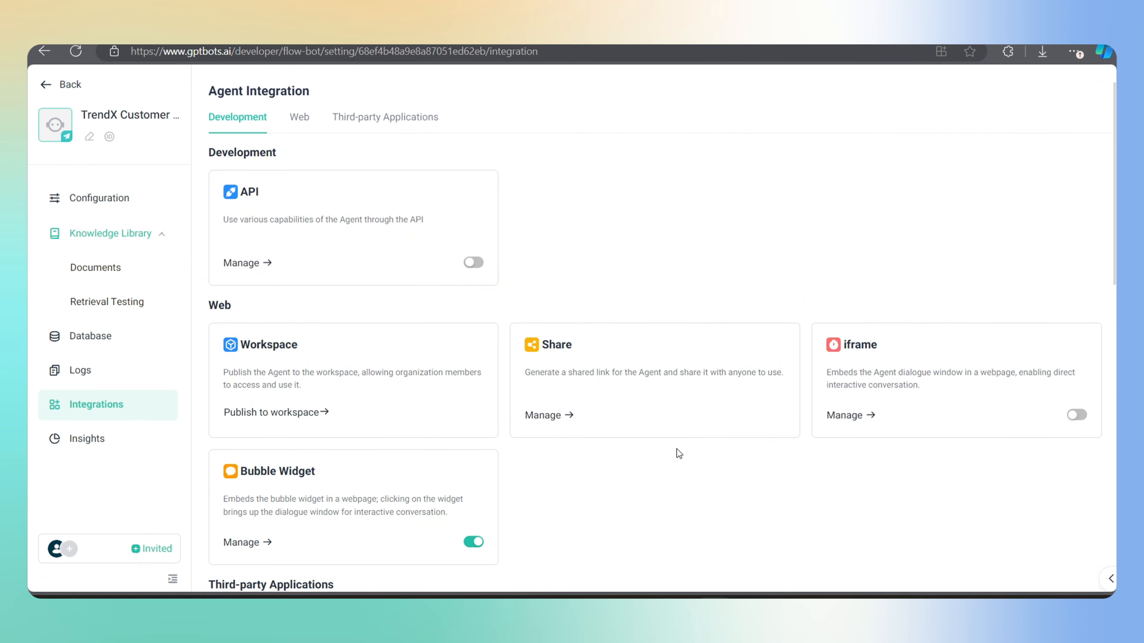
scroll(676, 450, "down", 5)
scroll(676, 449, "down", 6)
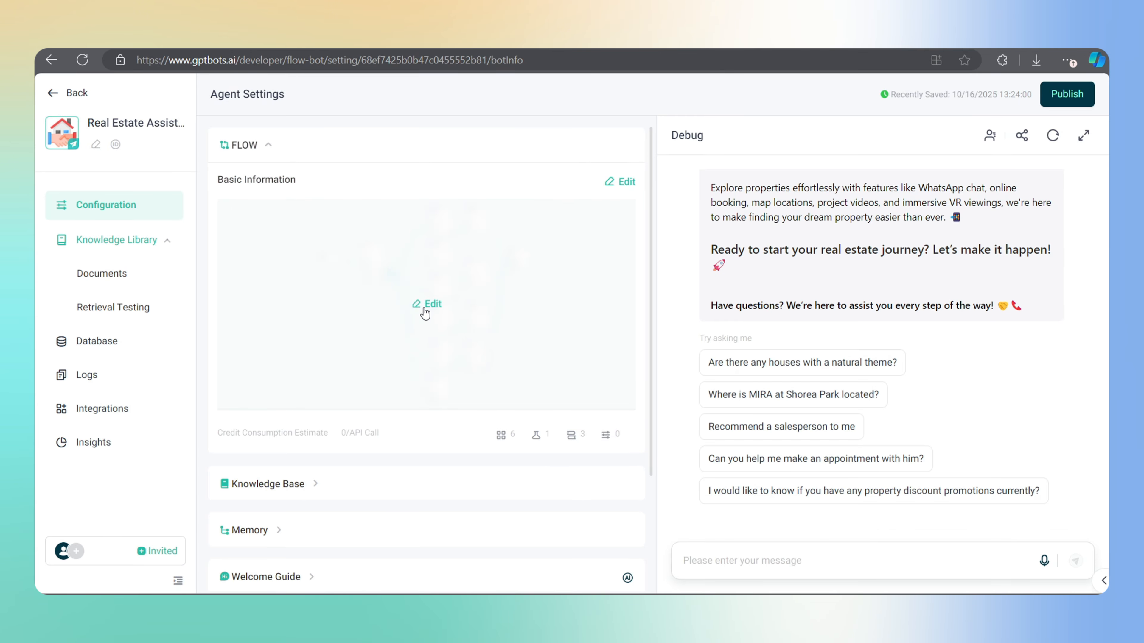
left_click(425, 311)
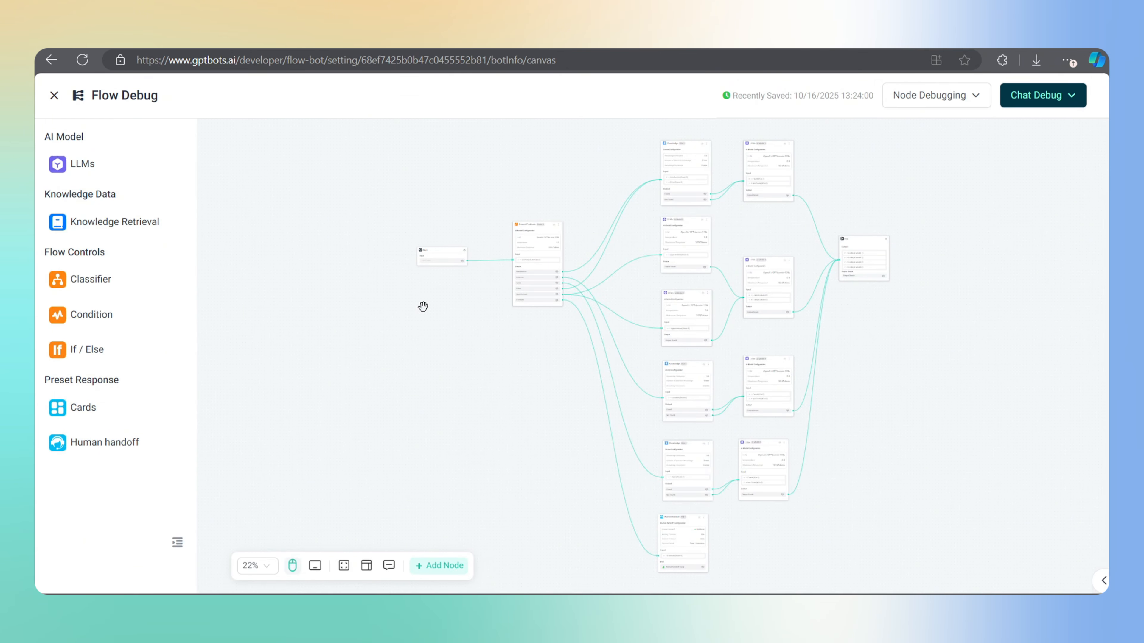
Pan the flow canvas to other nodes and bring up Chat Debug
scroll(527, 277, "up", 5)
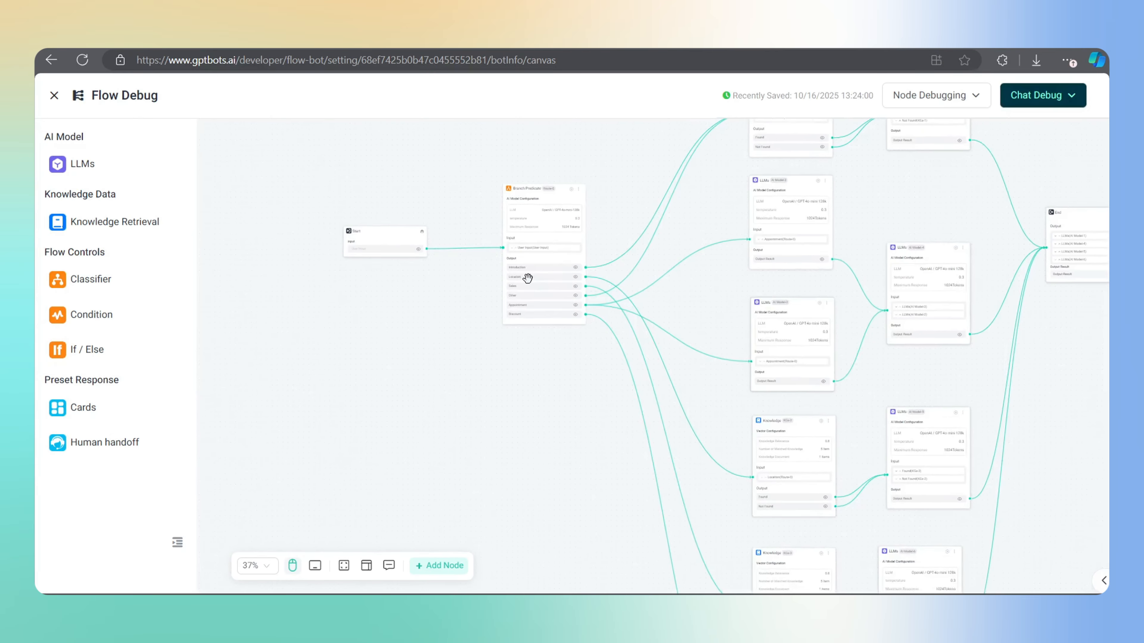
left_click_drag(587, 447, 373, 291)
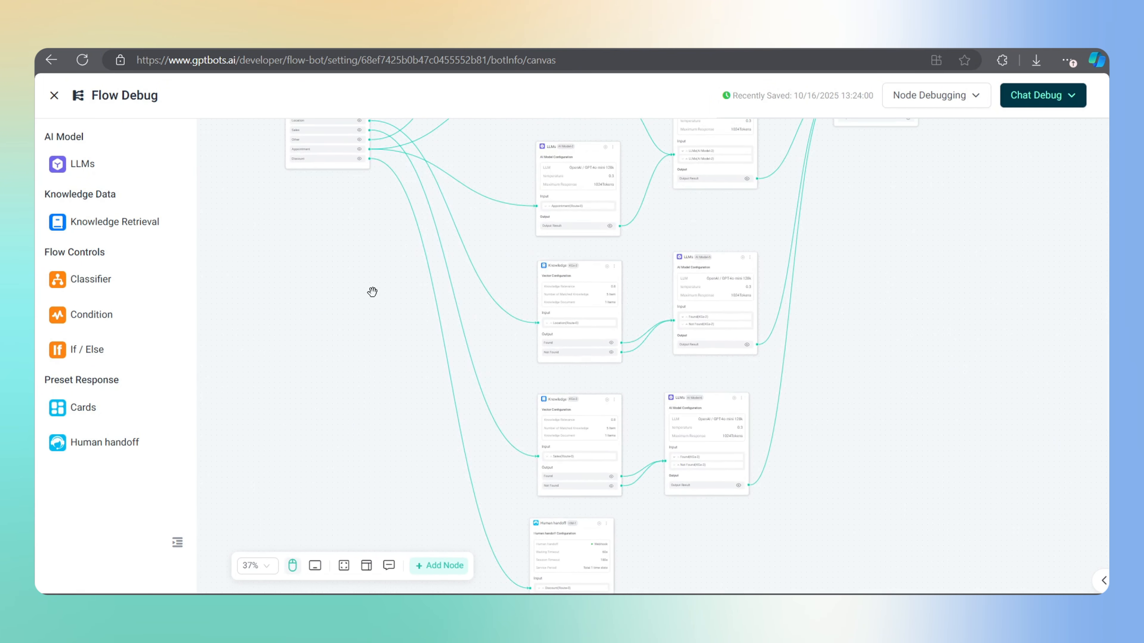
left_click(1064, 103)
Ask 'Are there any houses with a natural theme?' and review the site map reply
scroll(976, 321, "down", 1)
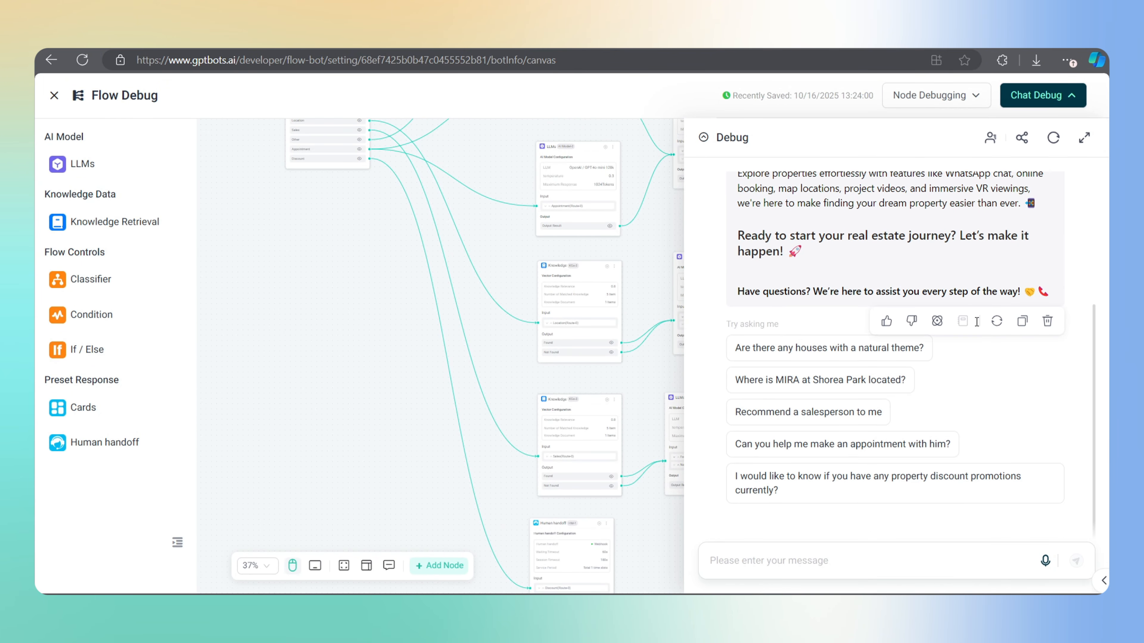
left_click(798, 349)
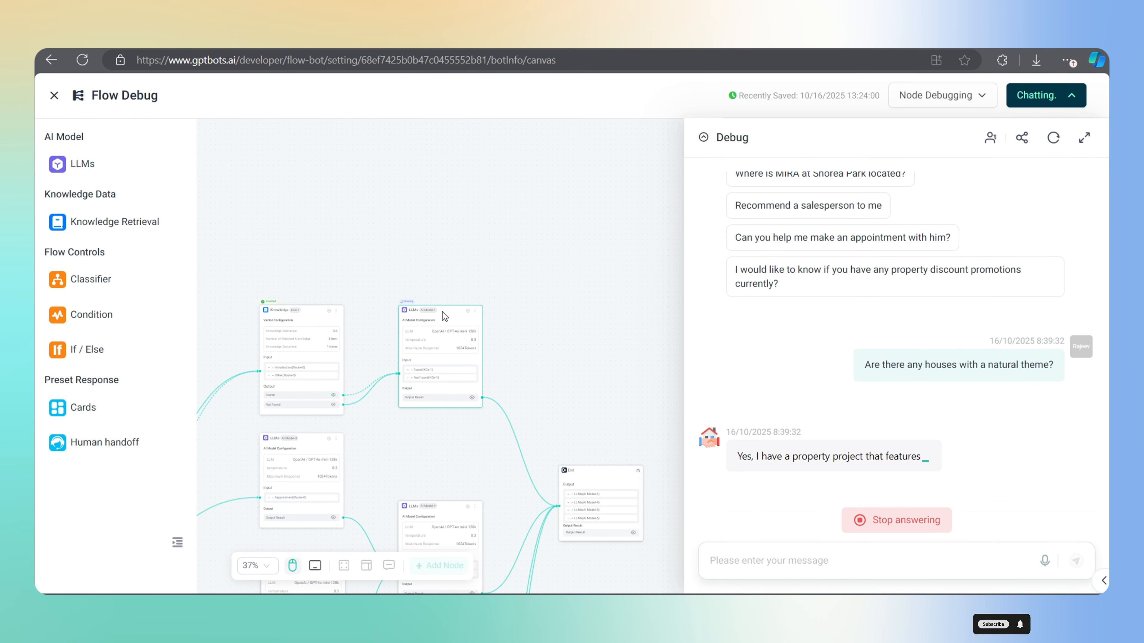
scroll(868, 352, "up", 10)
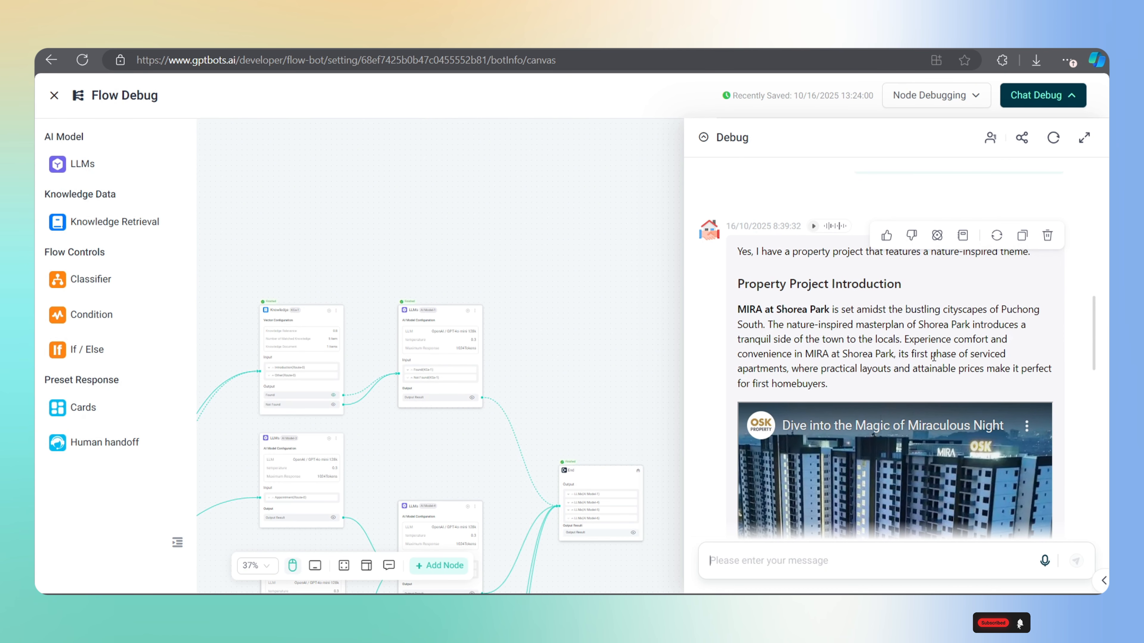
scroll(932, 357, "down", 10)
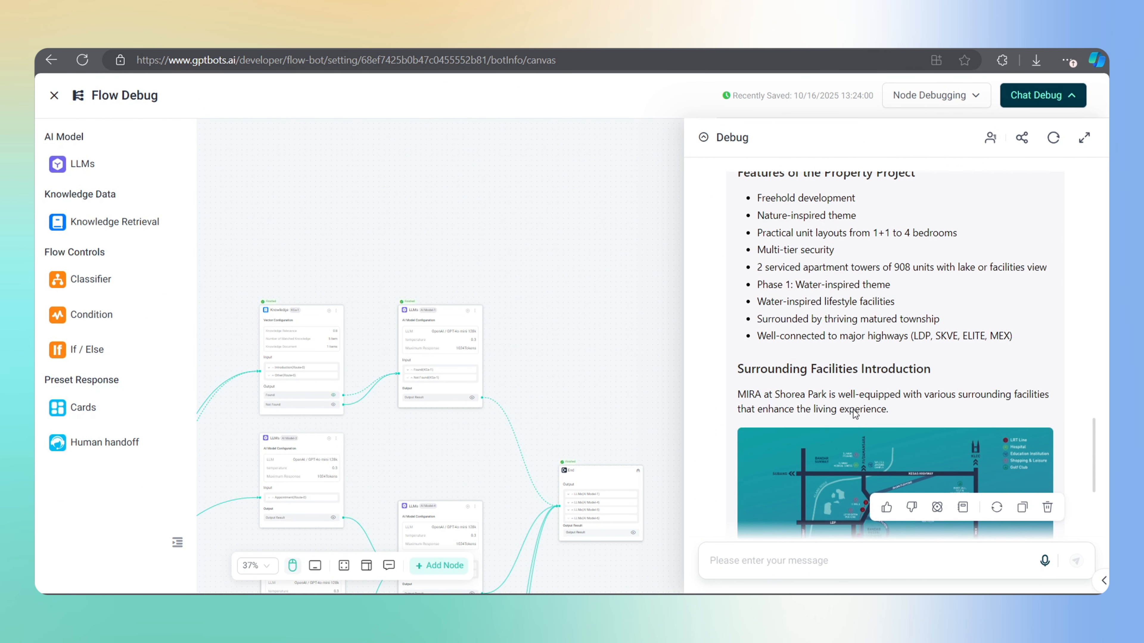
scroll(855, 414, "down", 5)
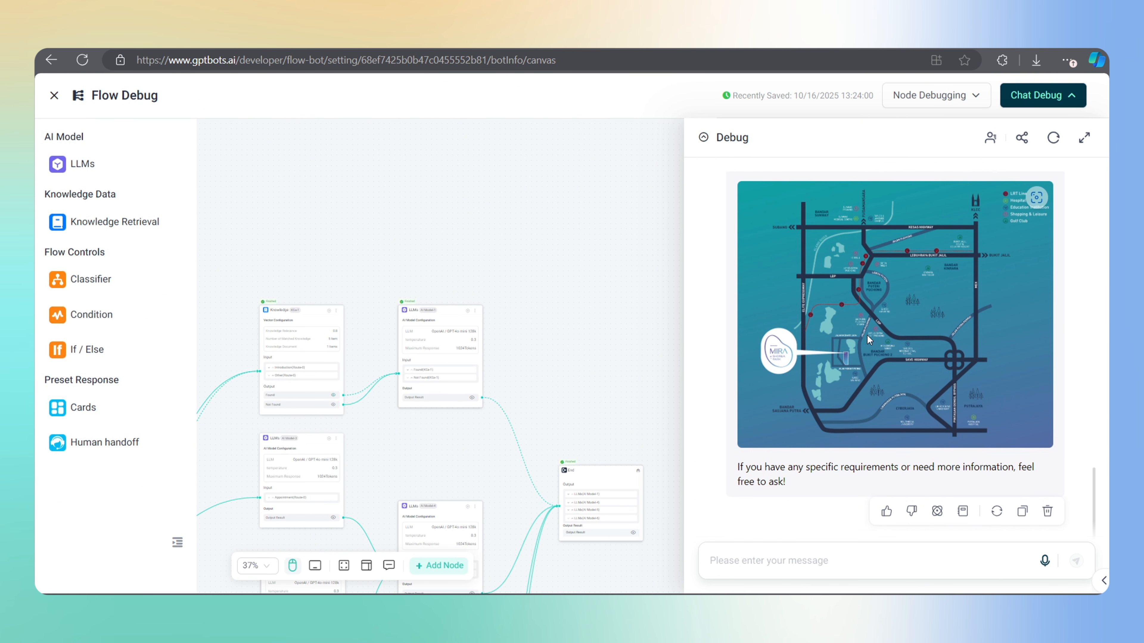
Book a meeting for October 18 at 1:30am, then close the debug chat
left_click(765, 560)
type("I would li")
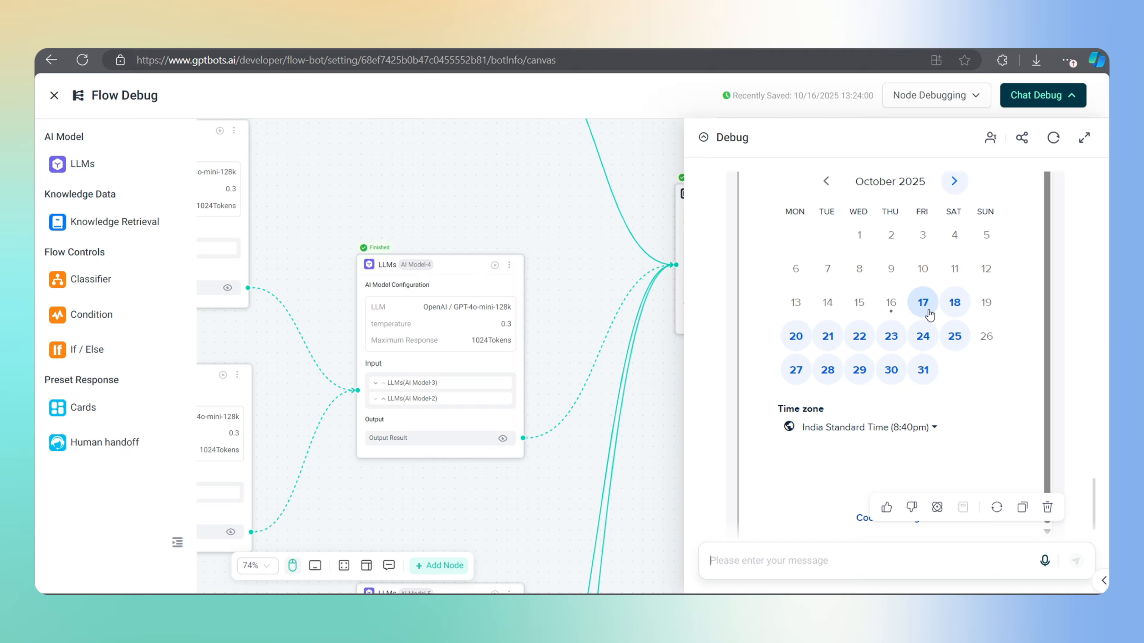
left_click(951, 301)
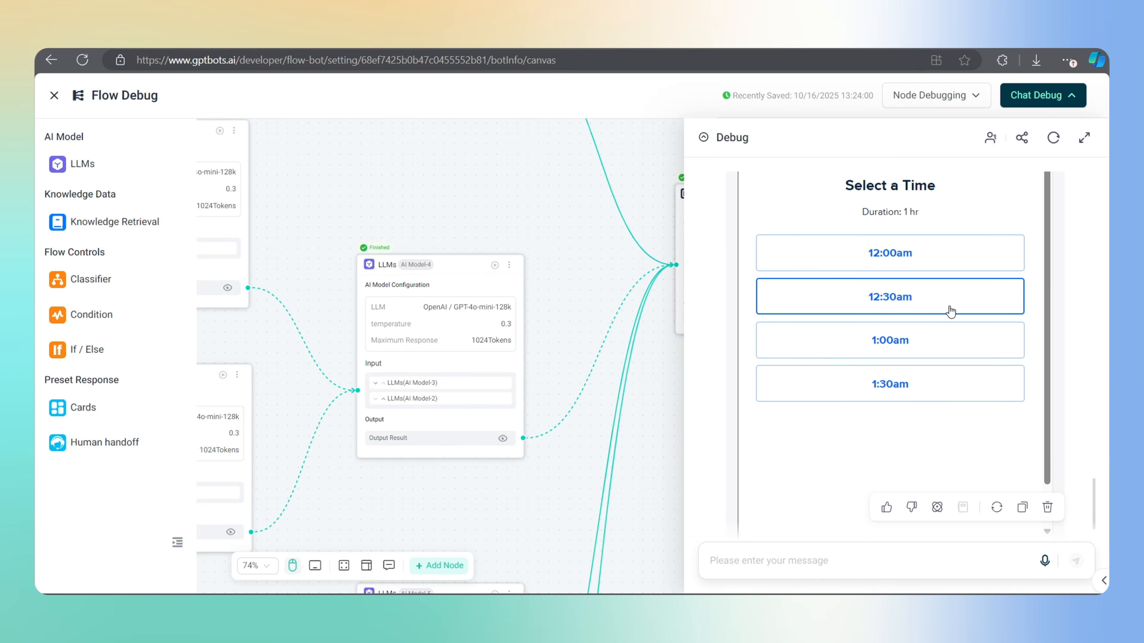
left_click(886, 375)
left_click(943, 383)
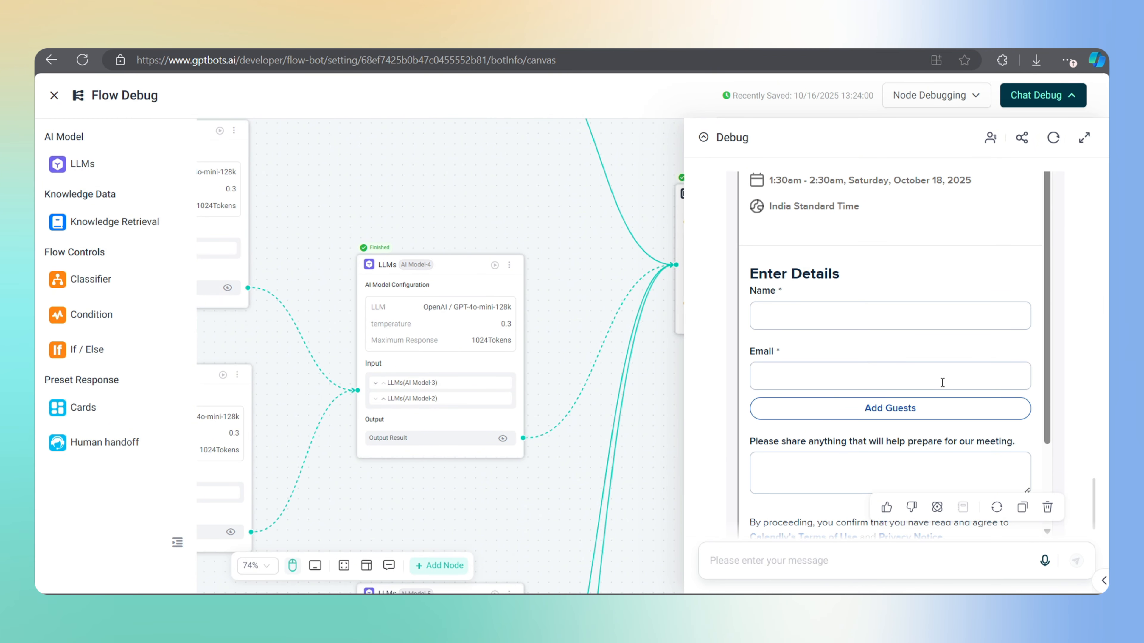
scroll(807, 330, "up", 2)
left_click(1035, 95)
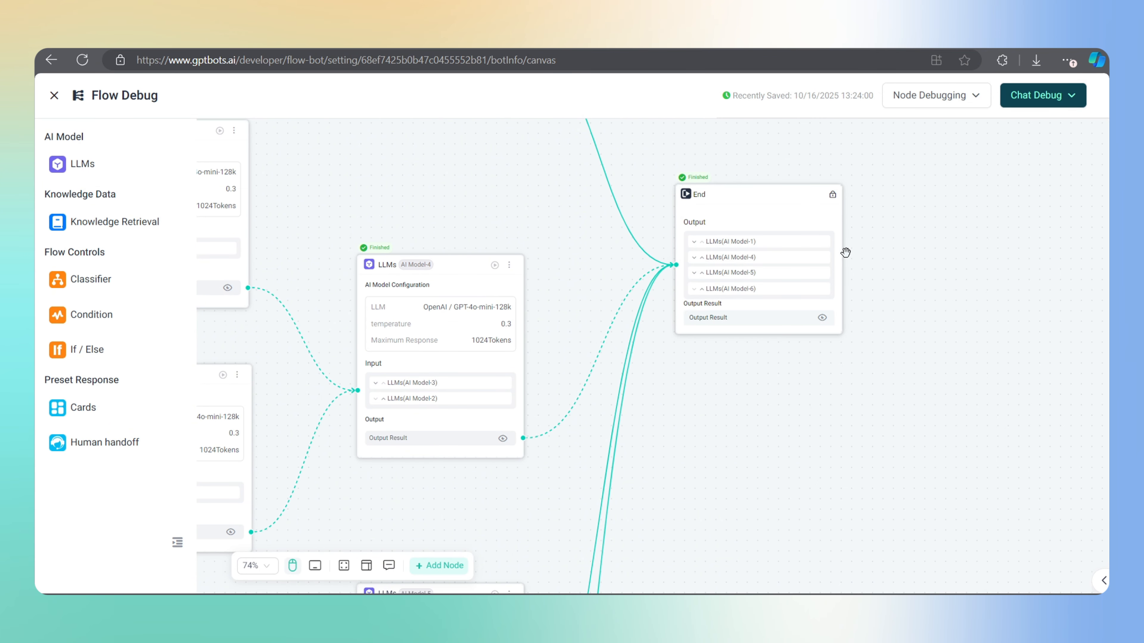